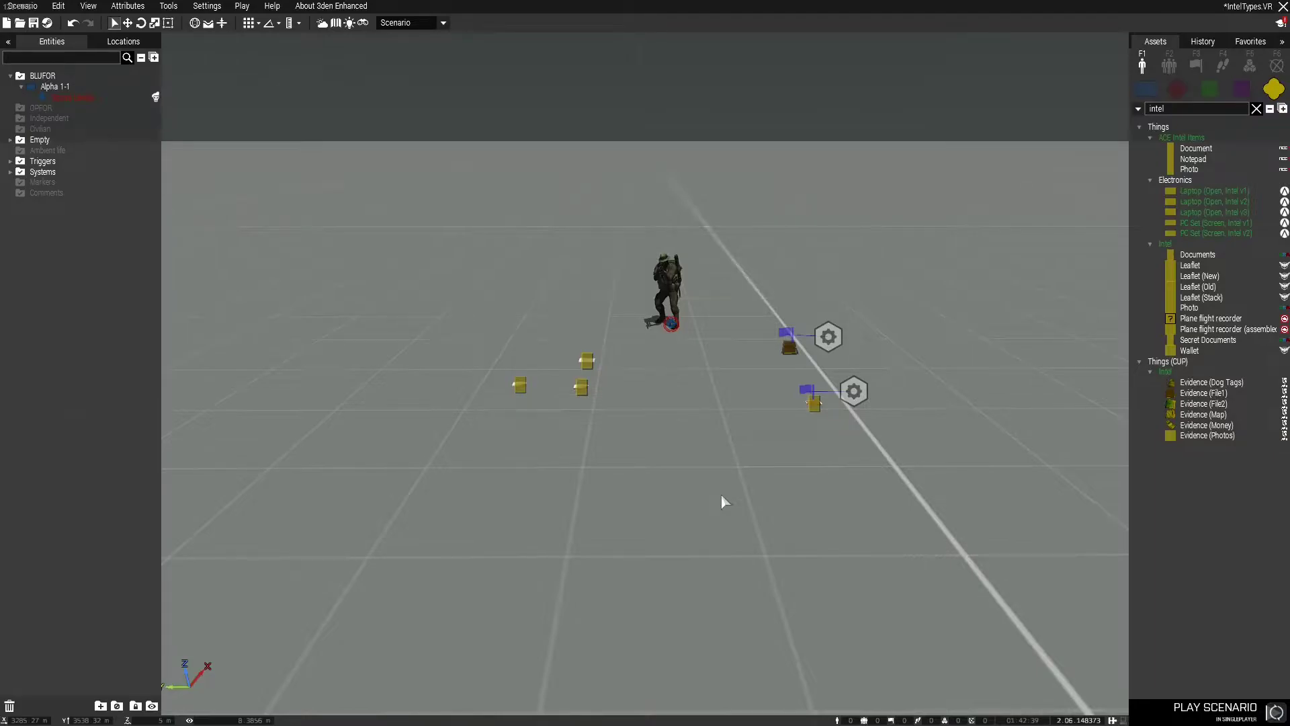
Play the scenario in singleplayer, walk the soldier to the white document on the ground and pick it up
click(1219, 709)
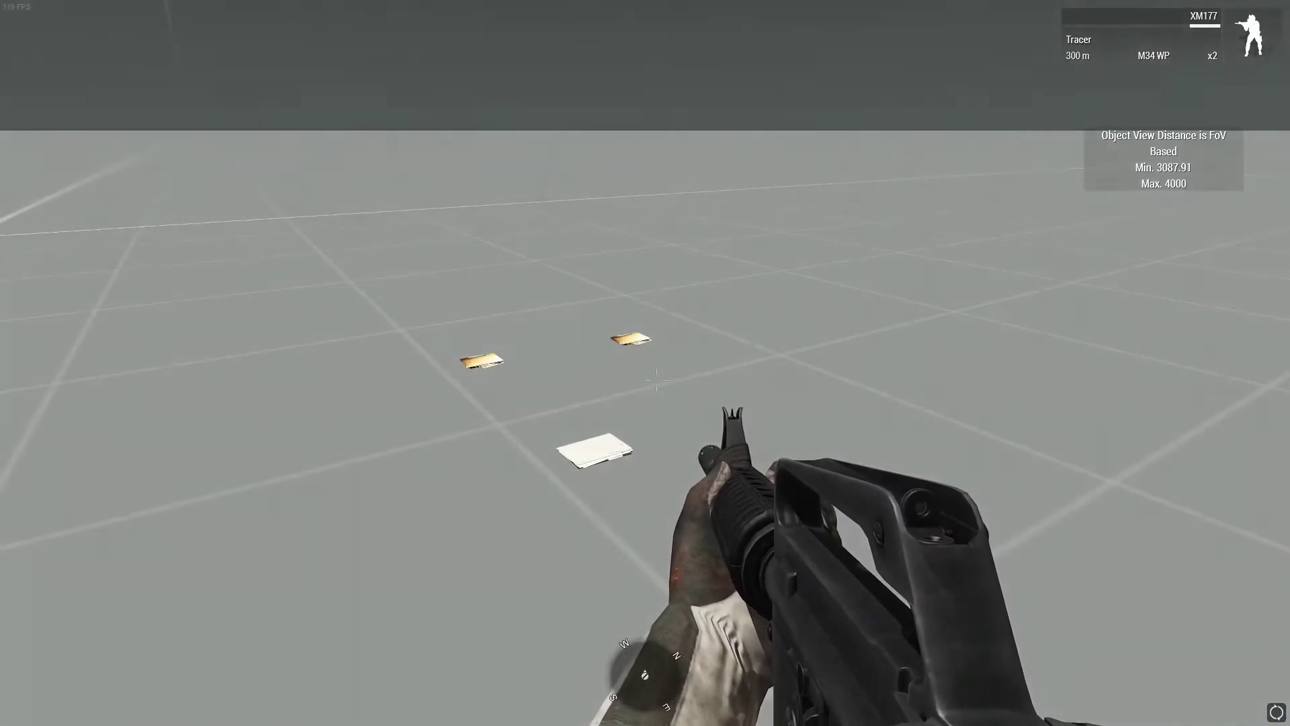
key(w)
key(x)
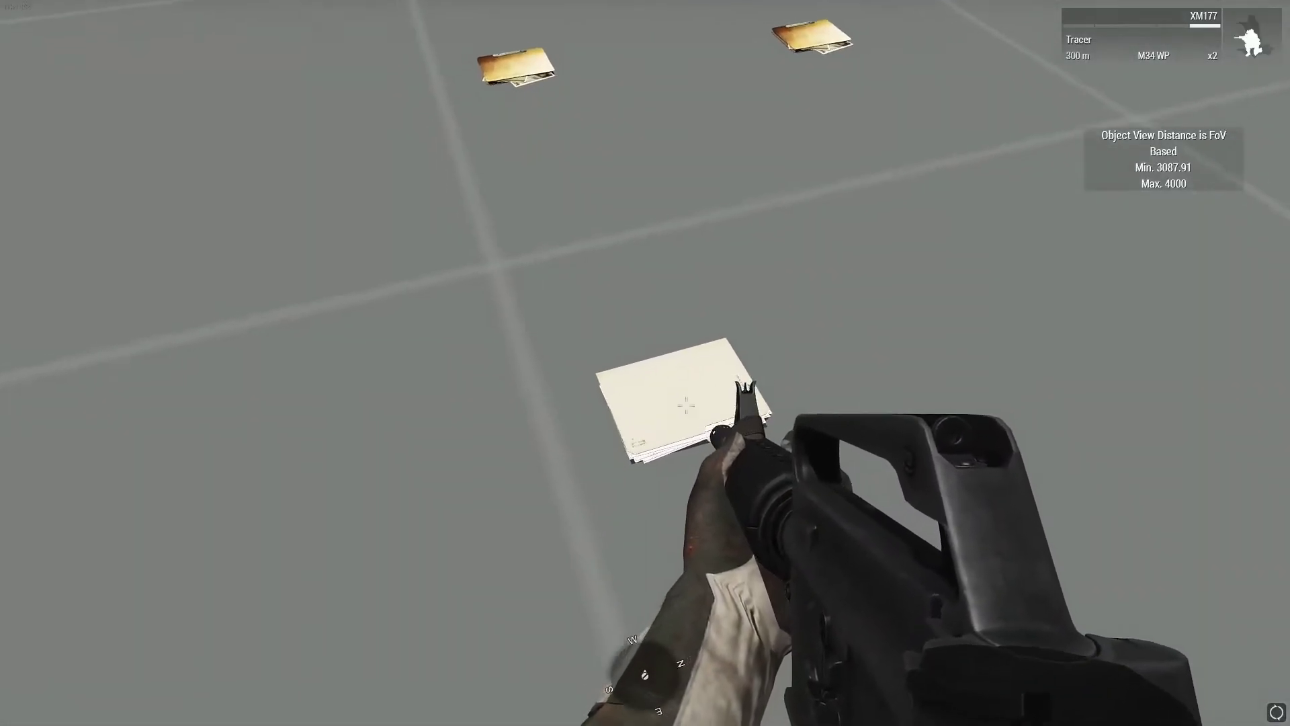
key(w)
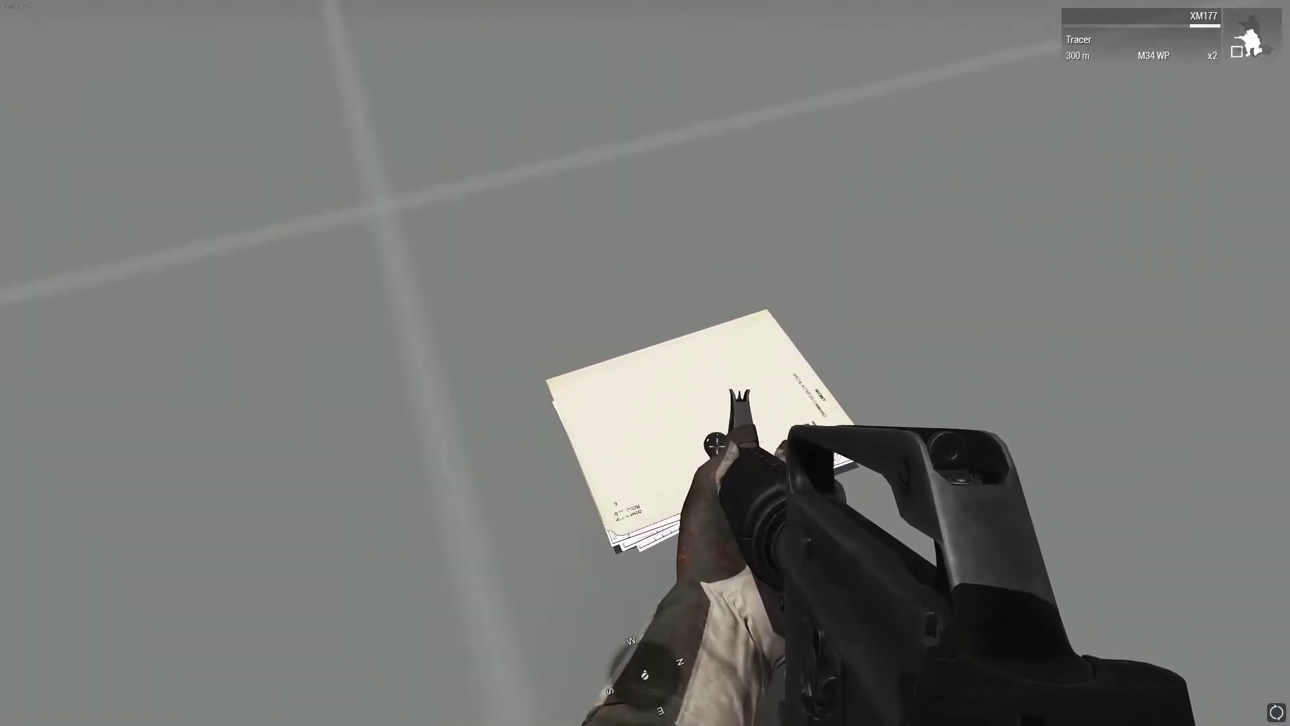
key(super)
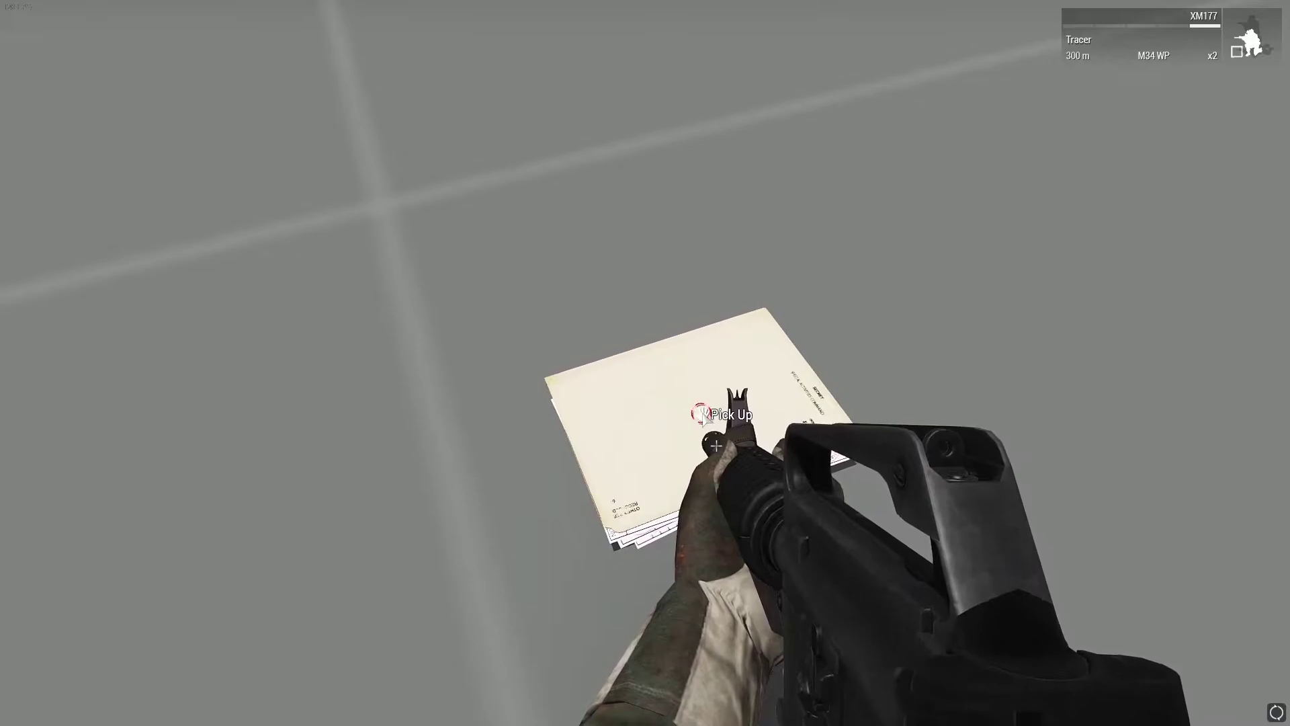
click(702, 415)
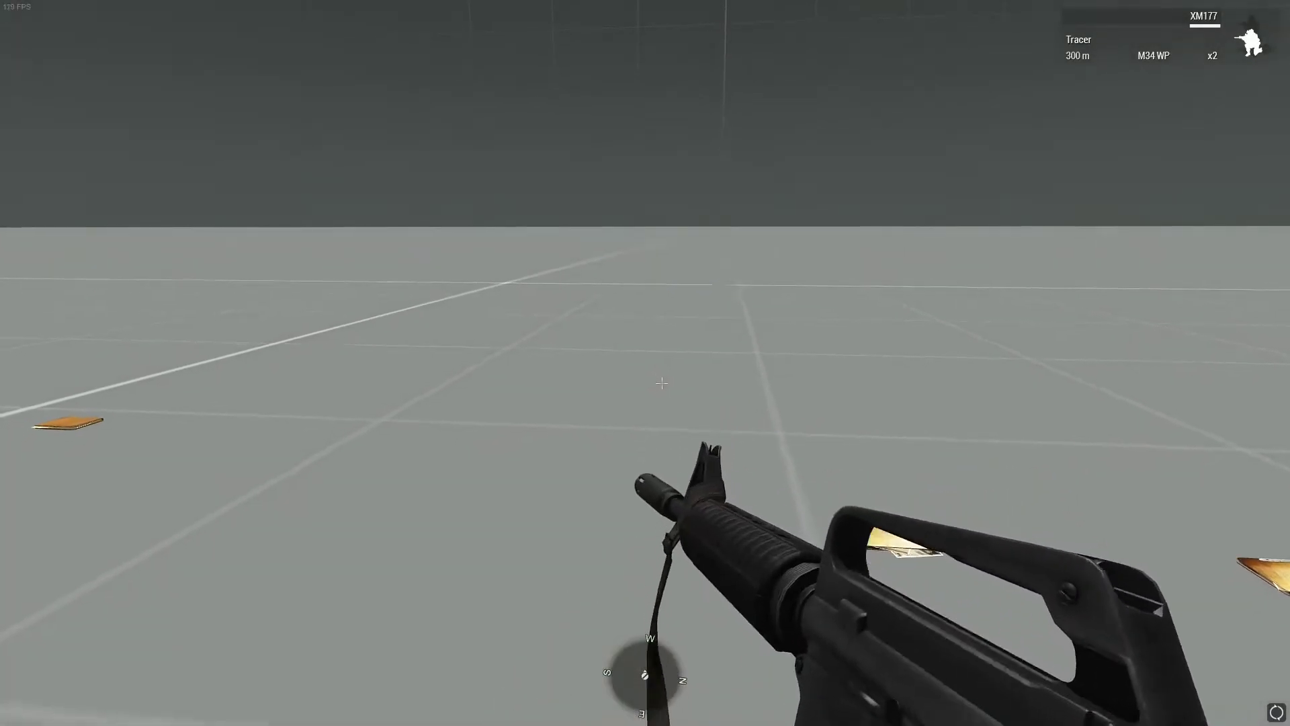
Check the soldier's uniform inventory for the Document item and read its description
key(i)
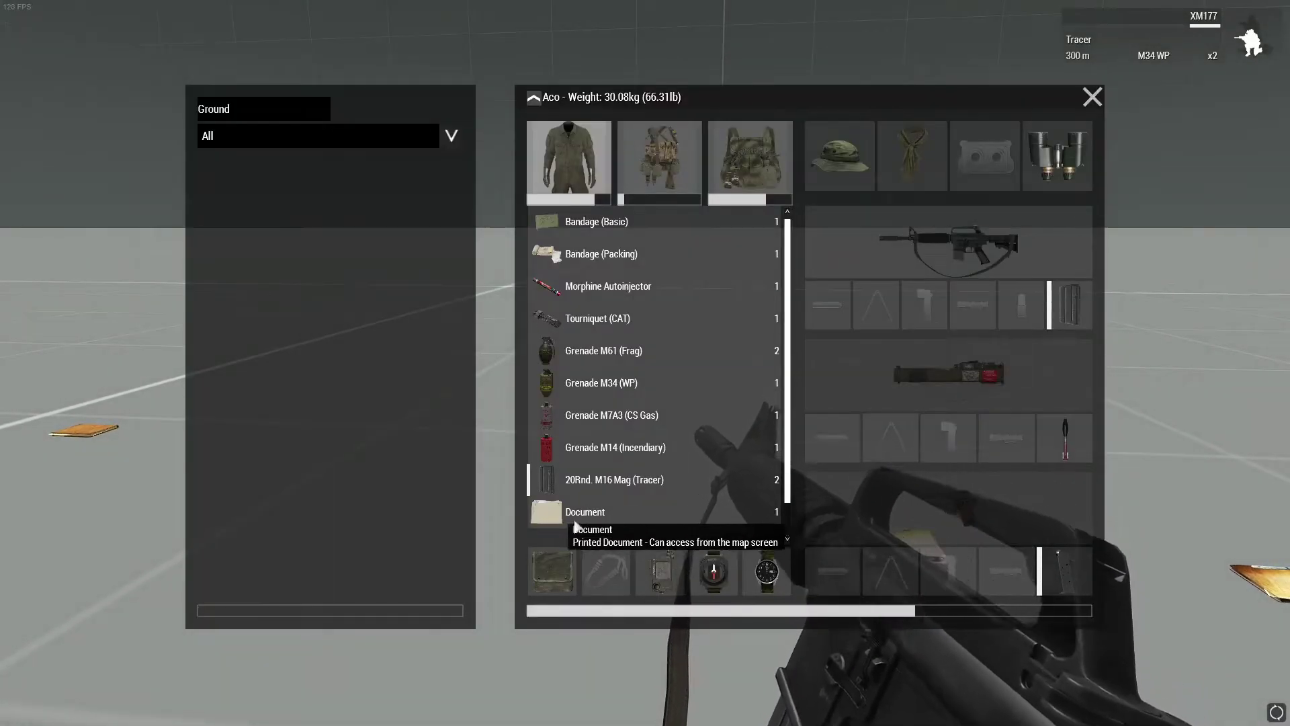
scroll(640, 495, down, 1)
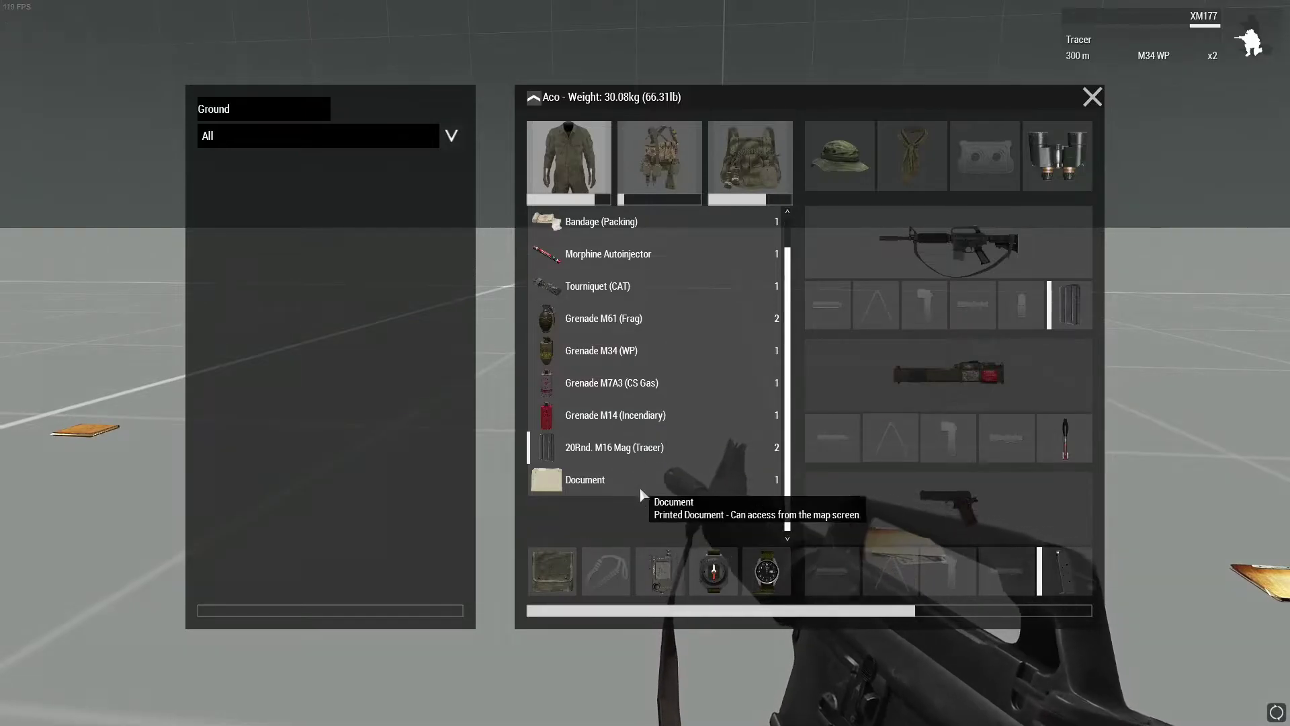
key(i)
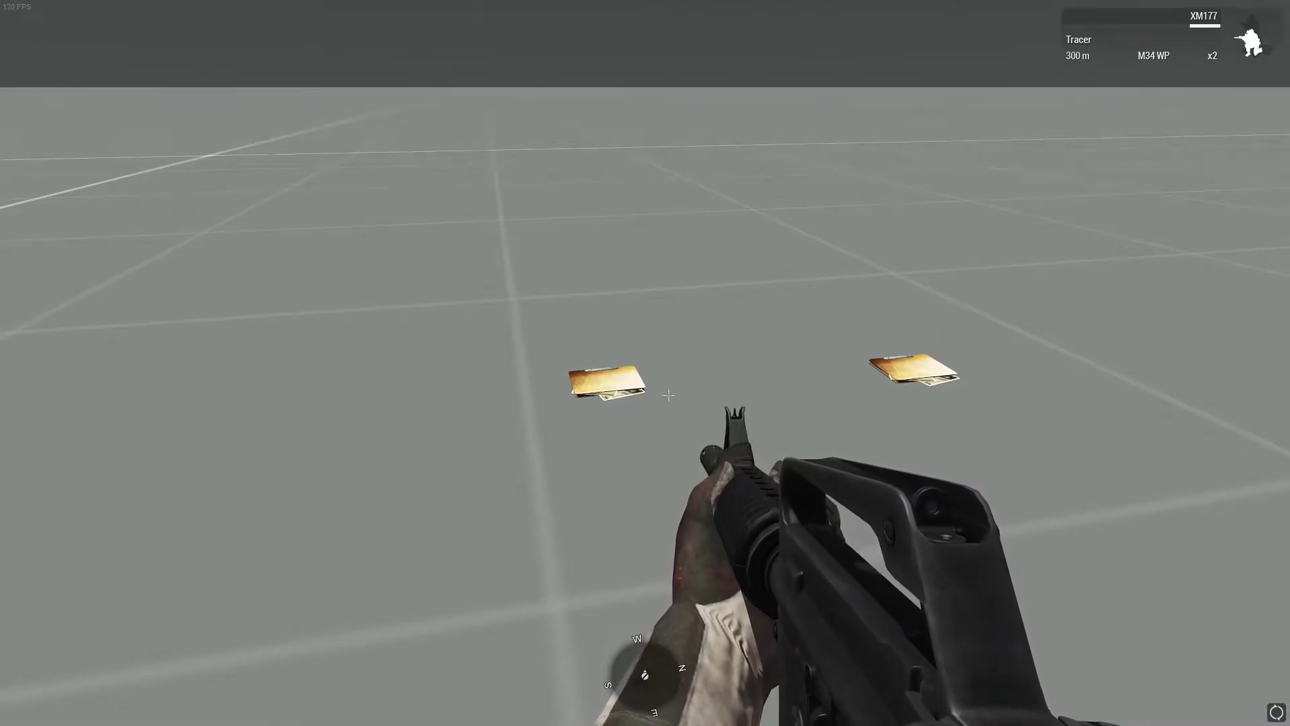
key(i)
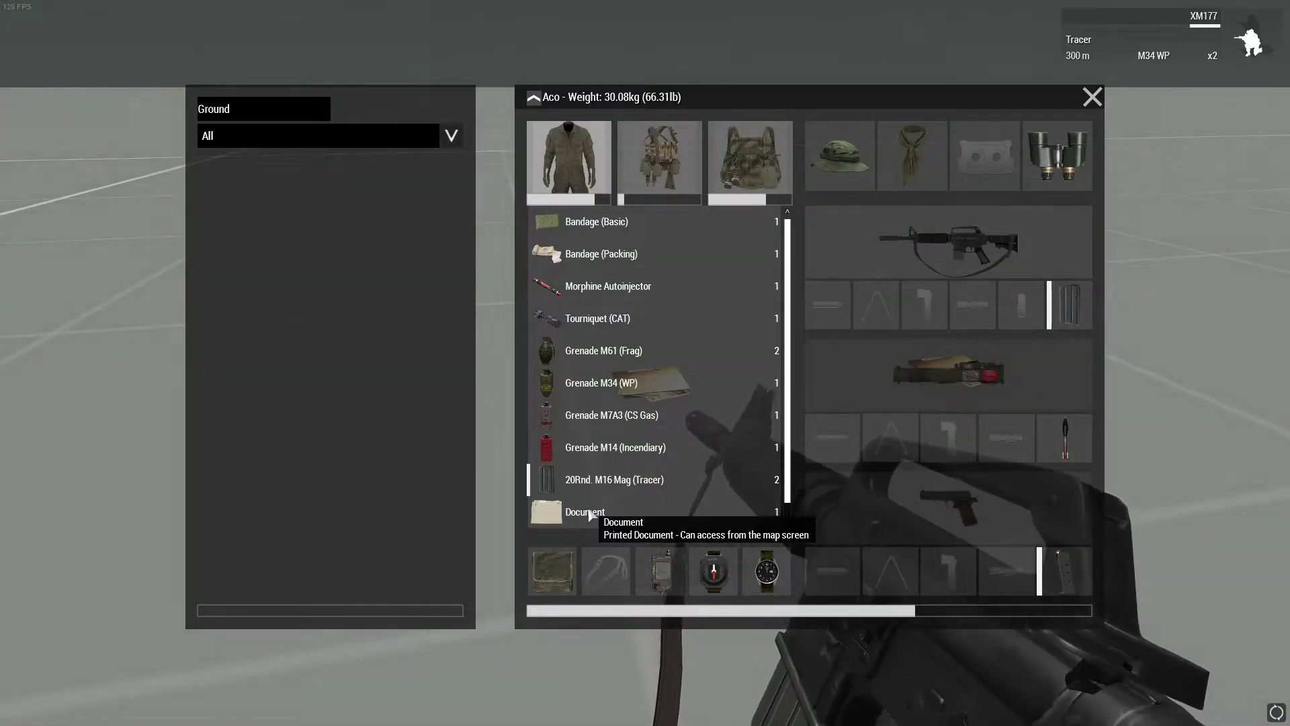
key(Escape)
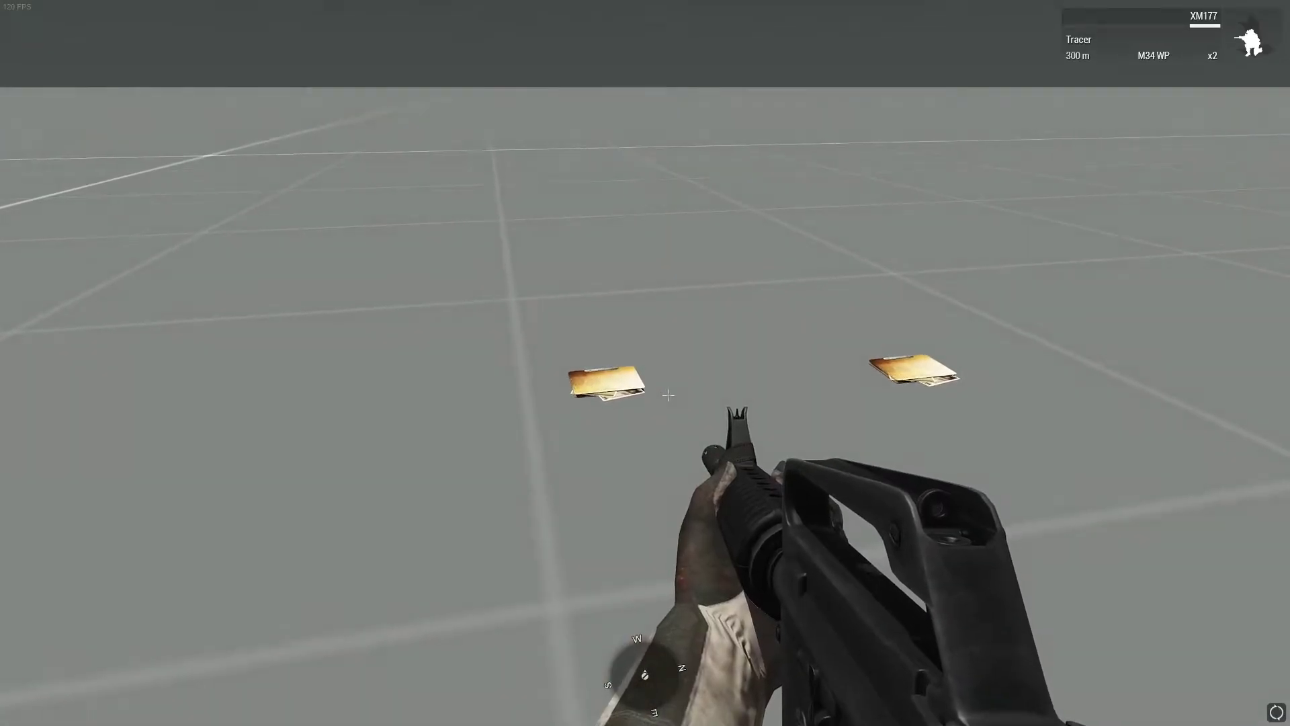
Display the Document from Intel Items on the map and move its window to the map's western side
key(m)
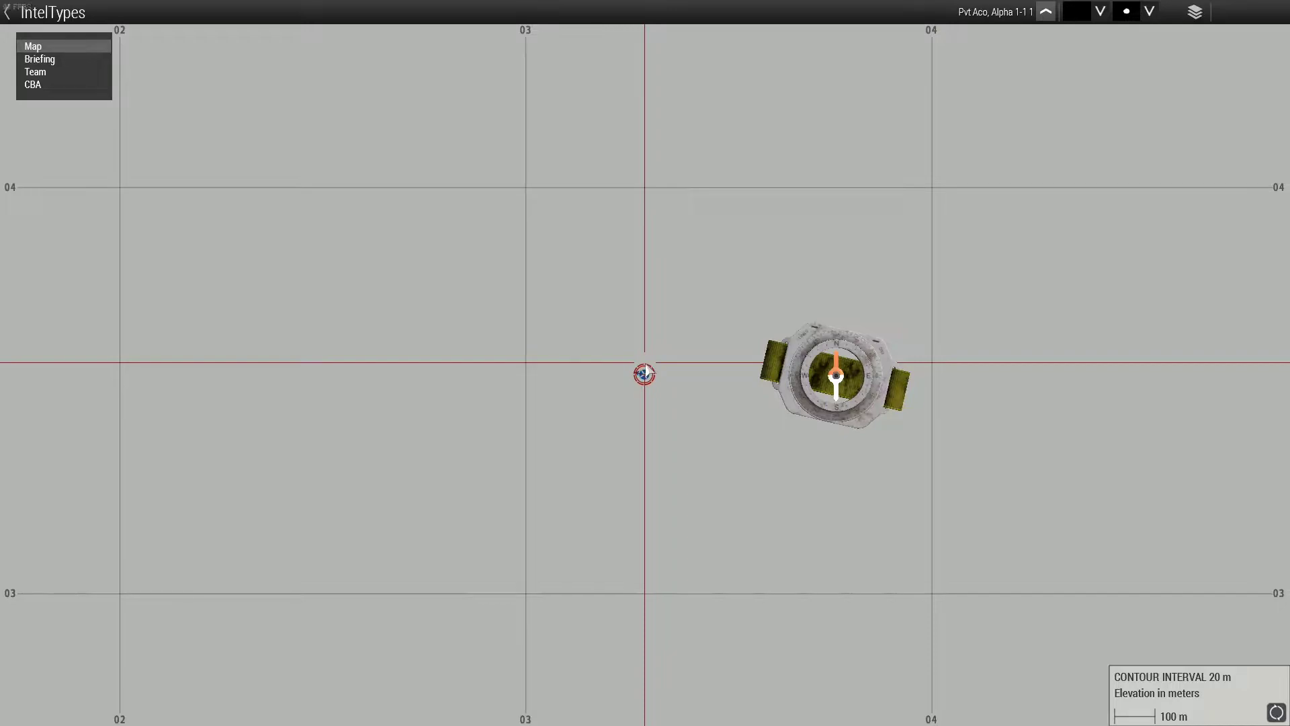
key(ctrl+super)
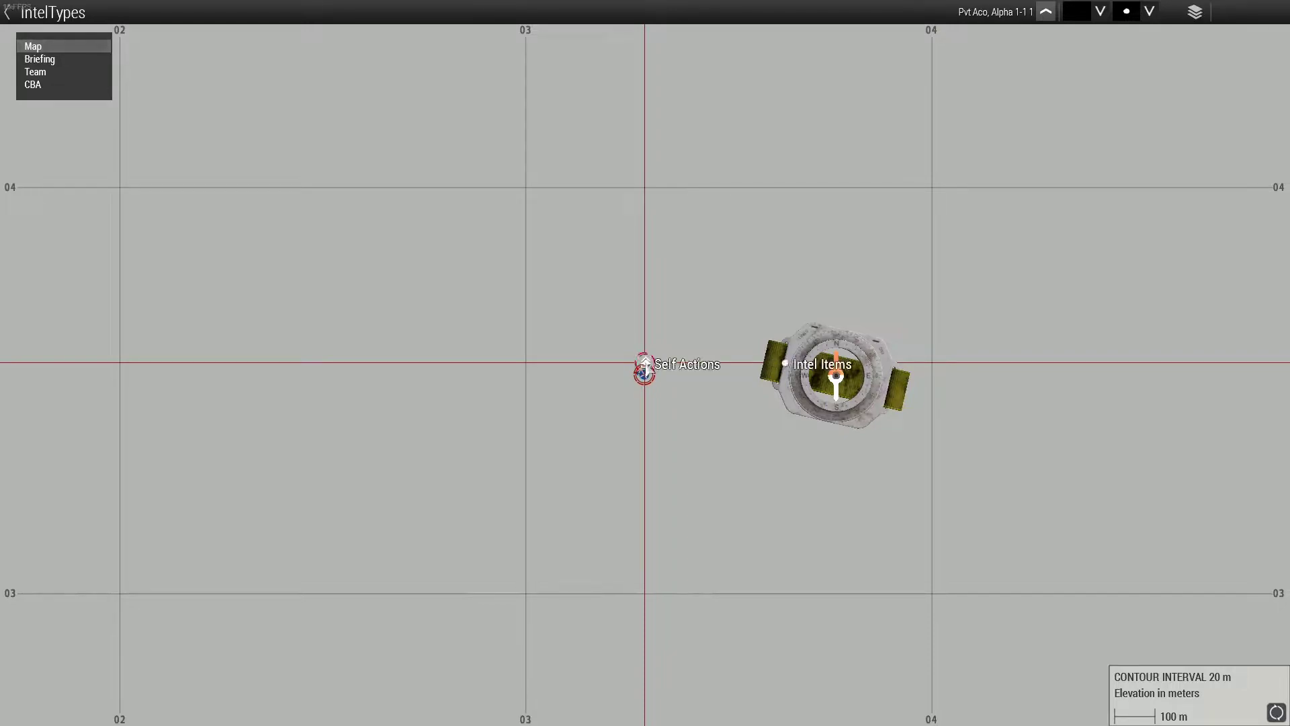
mouse_move(823, 366)
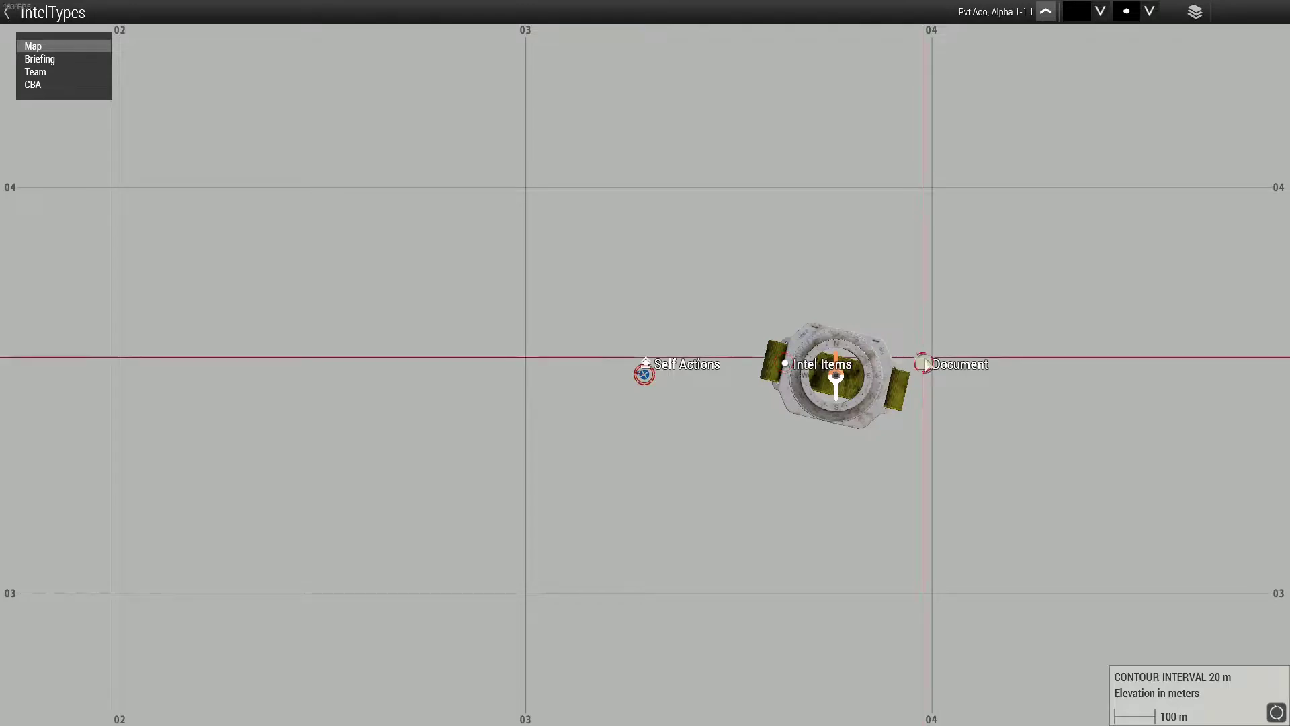
click(925, 364)
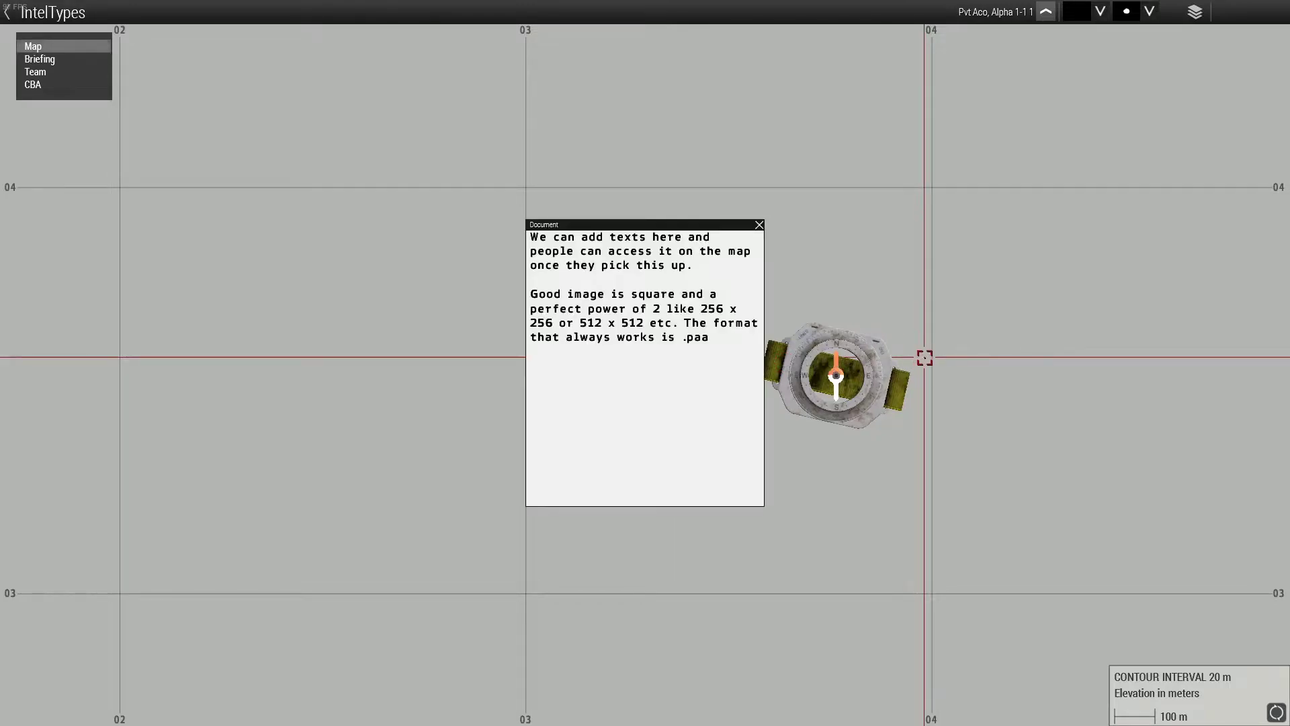
mouse_move(641, 226)
mouse_down()
mouse_move(124, 235)
mouse_move(222, 231)
mouse_up()
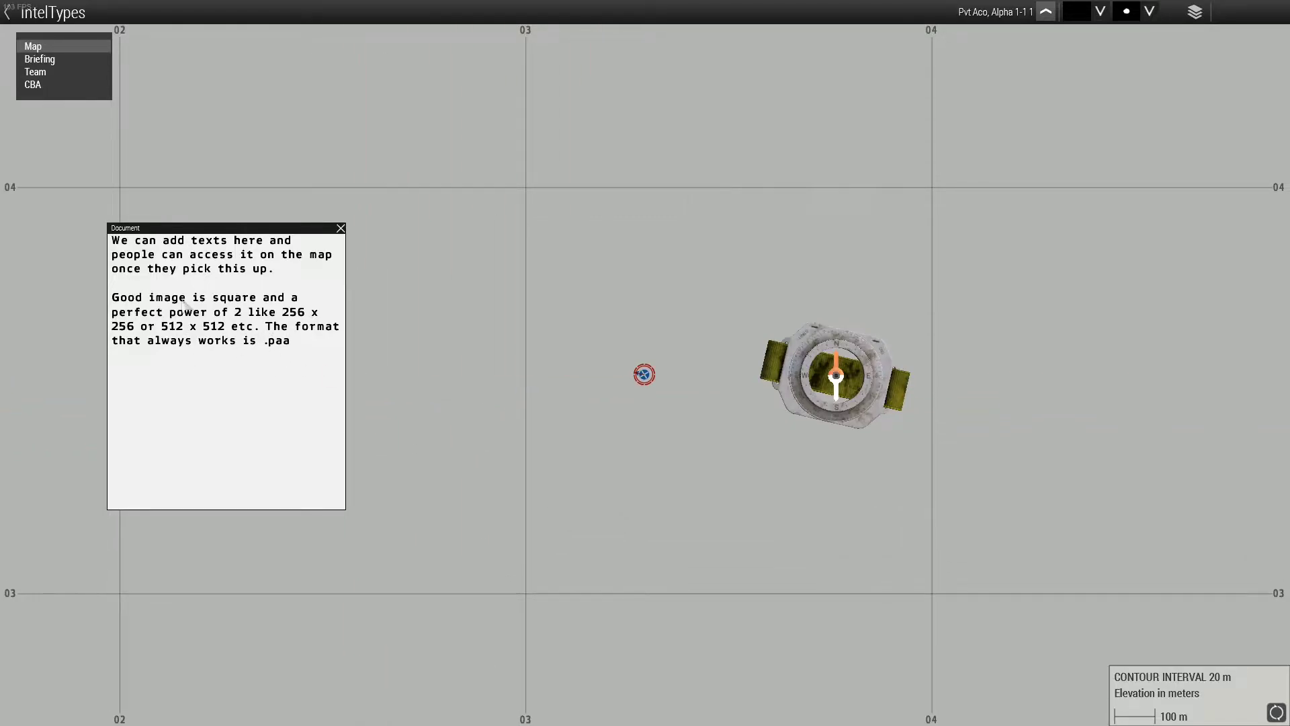
Close the Document window and reopen it from Intel Items before leaving the map
key(ctrl+super)
click(341, 228)
key(ctrl+super)
mouse_move(796, 370)
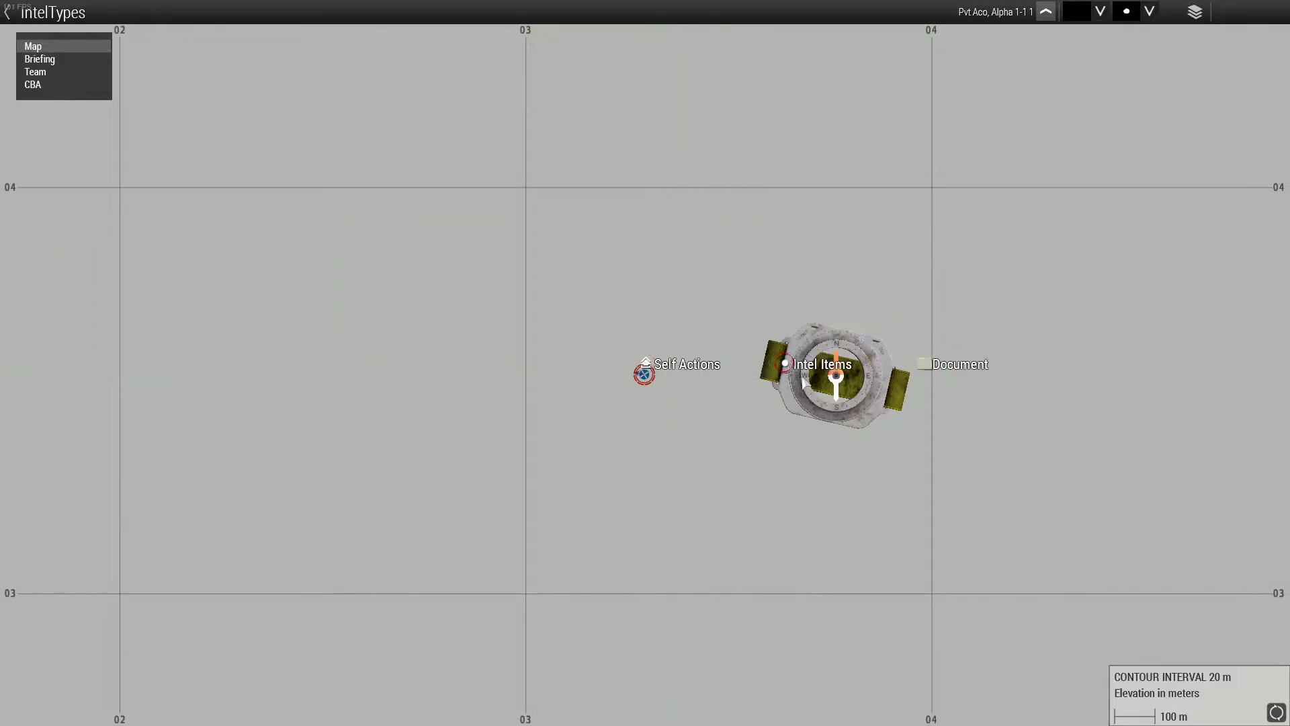
click(925, 362)
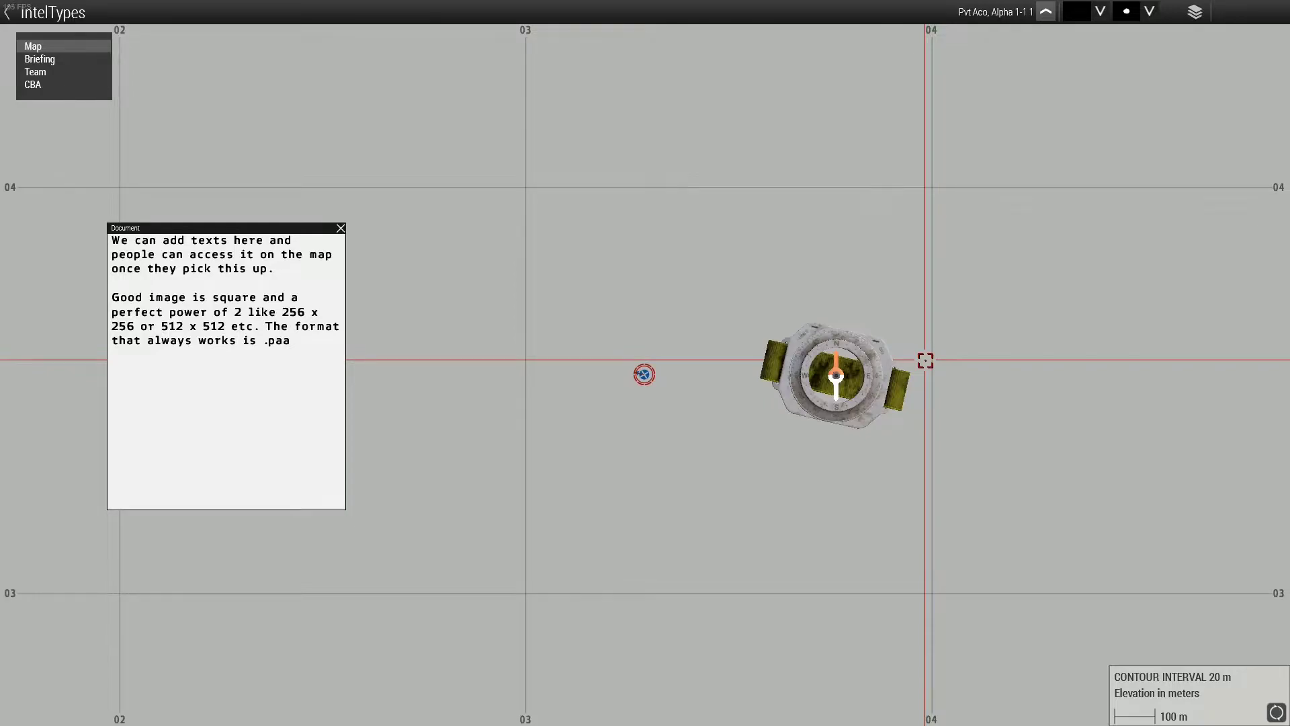
key(m)
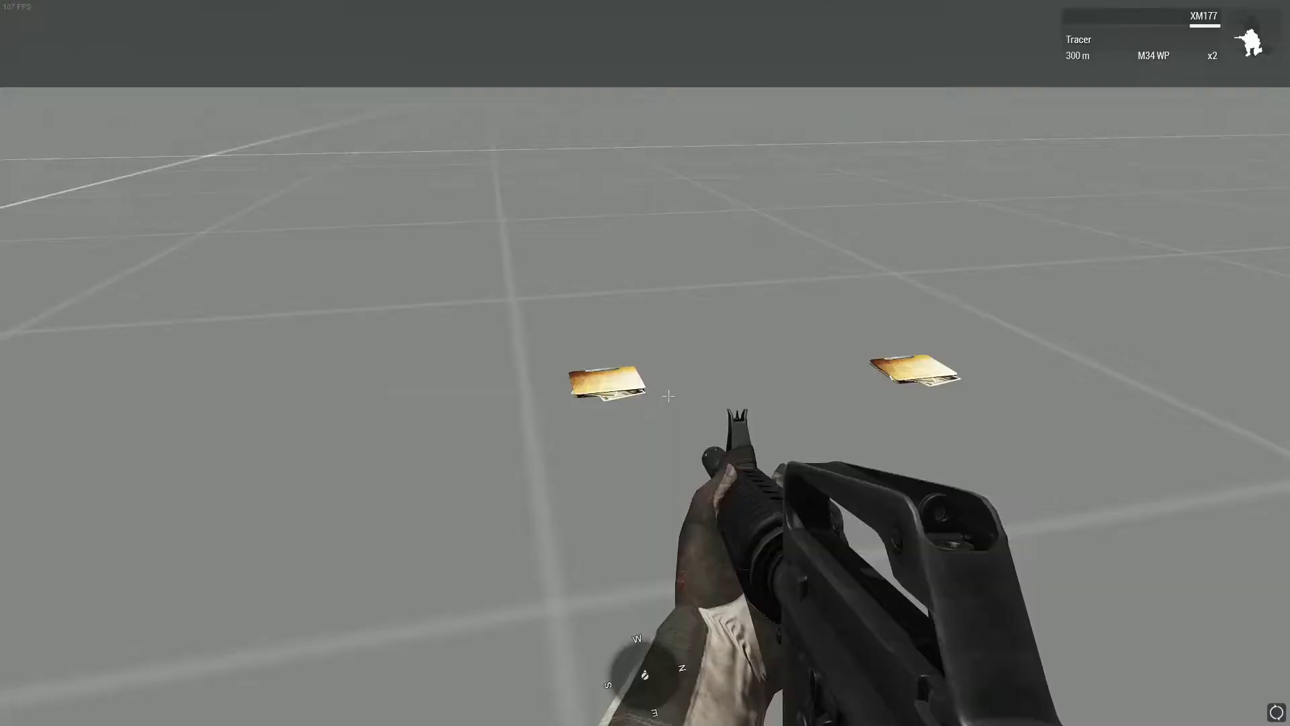
Pick up the nearer photo folder and display its Photo on the map, placing the window above the Document
key(w)
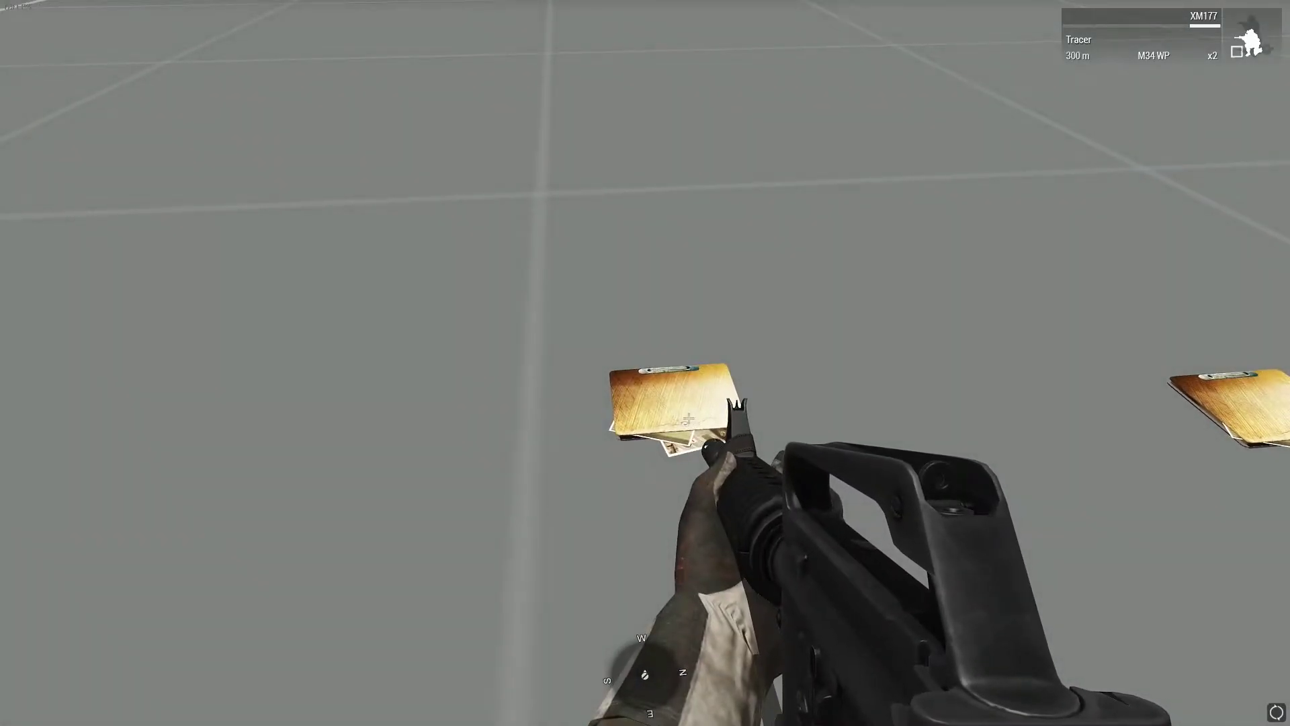
key(super)
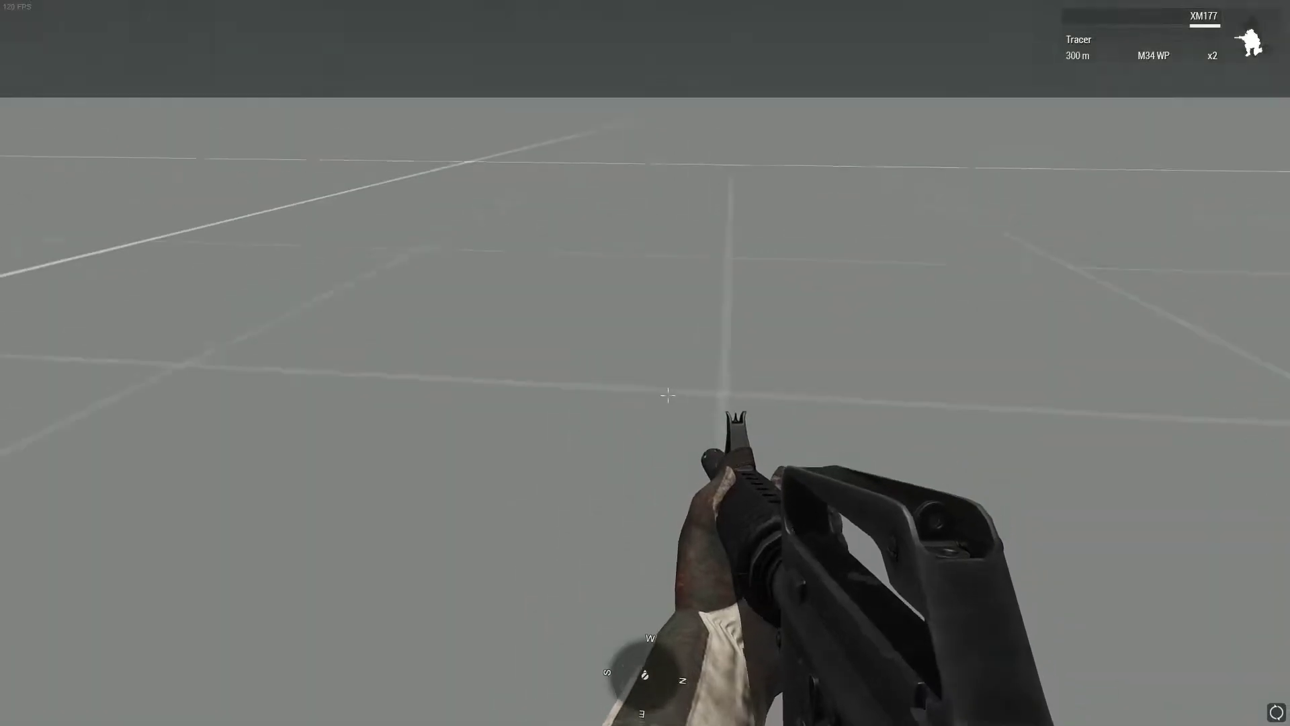
key(m)
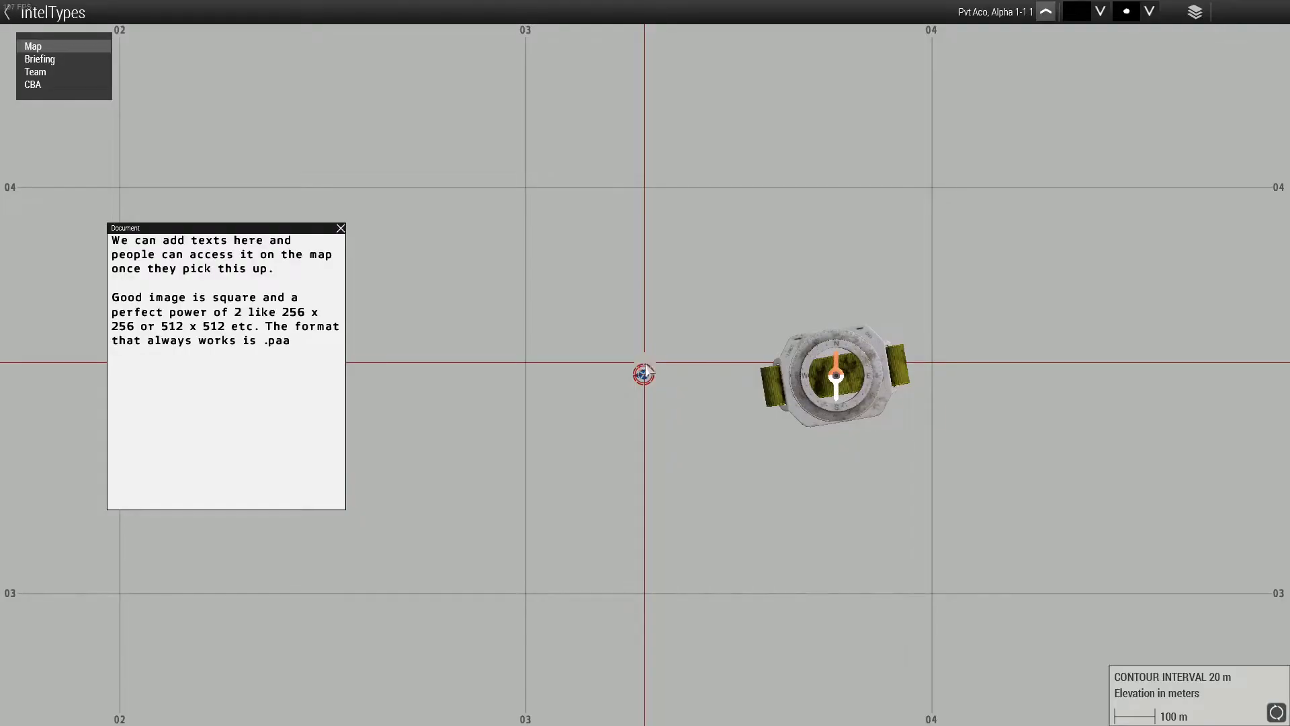
click(934, 365)
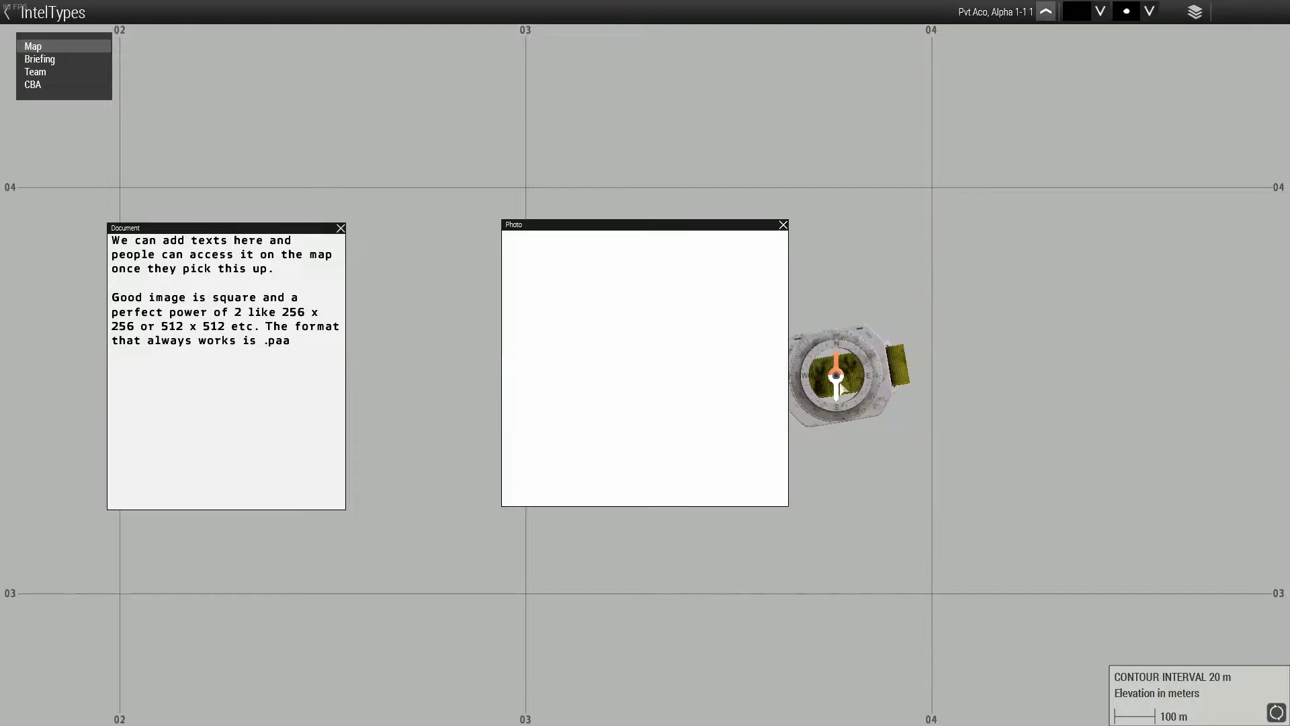
mouse_move(601, 230)
mouse_down()
mouse_move(354, 71)
mouse_move(326, 76)
mouse_up()
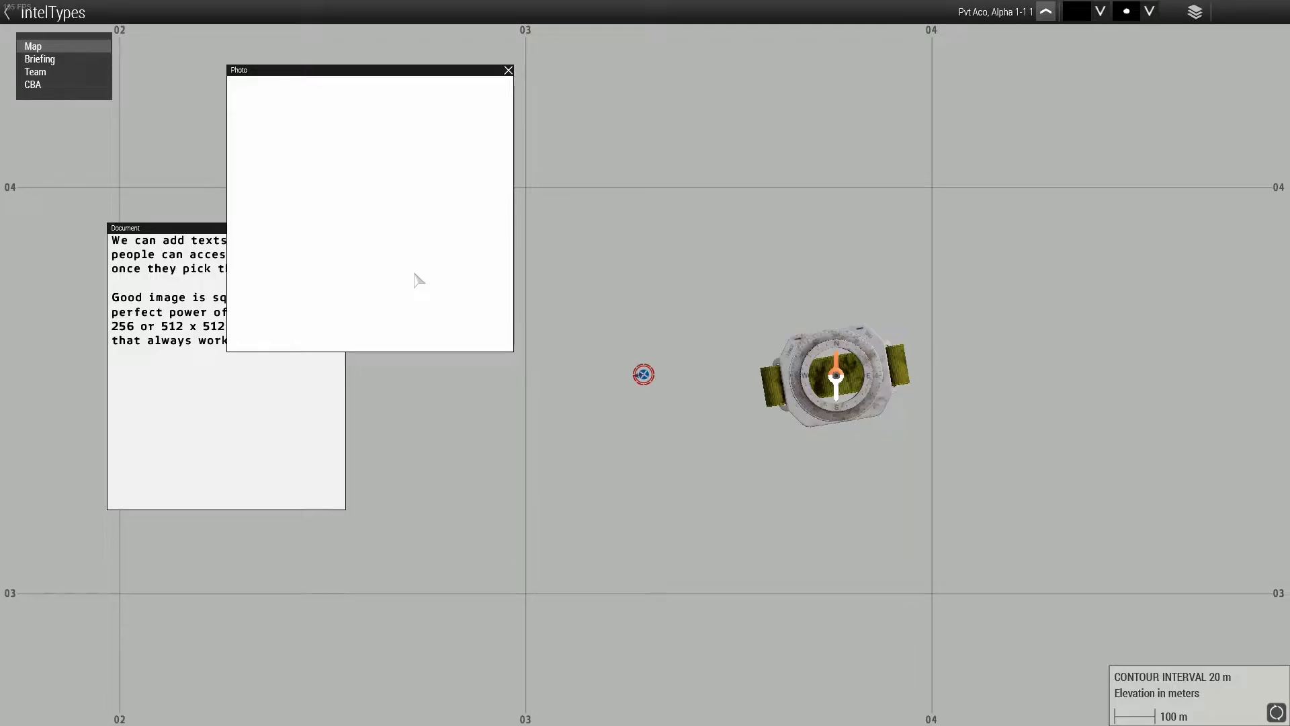
key(m)
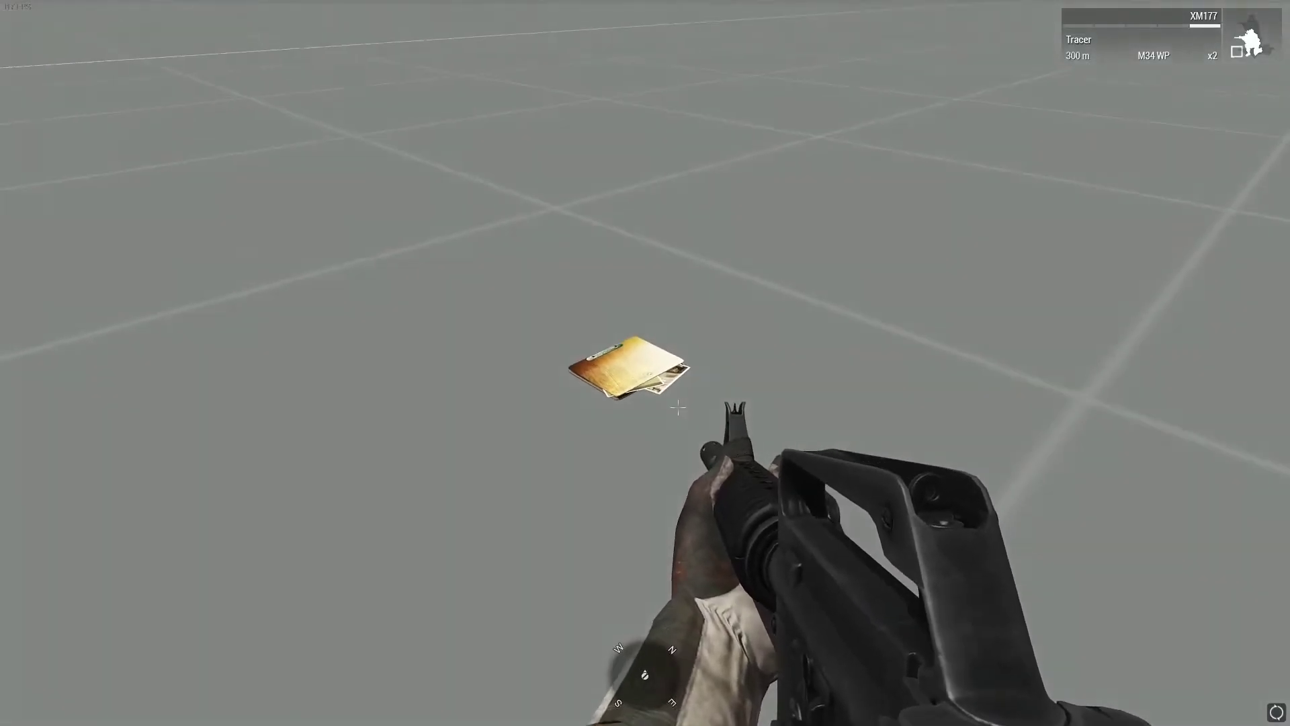
Pick up the remaining photo folder and display its Photo on the map, placing the window below the first Photo
scroll(644, 363, down, 1)
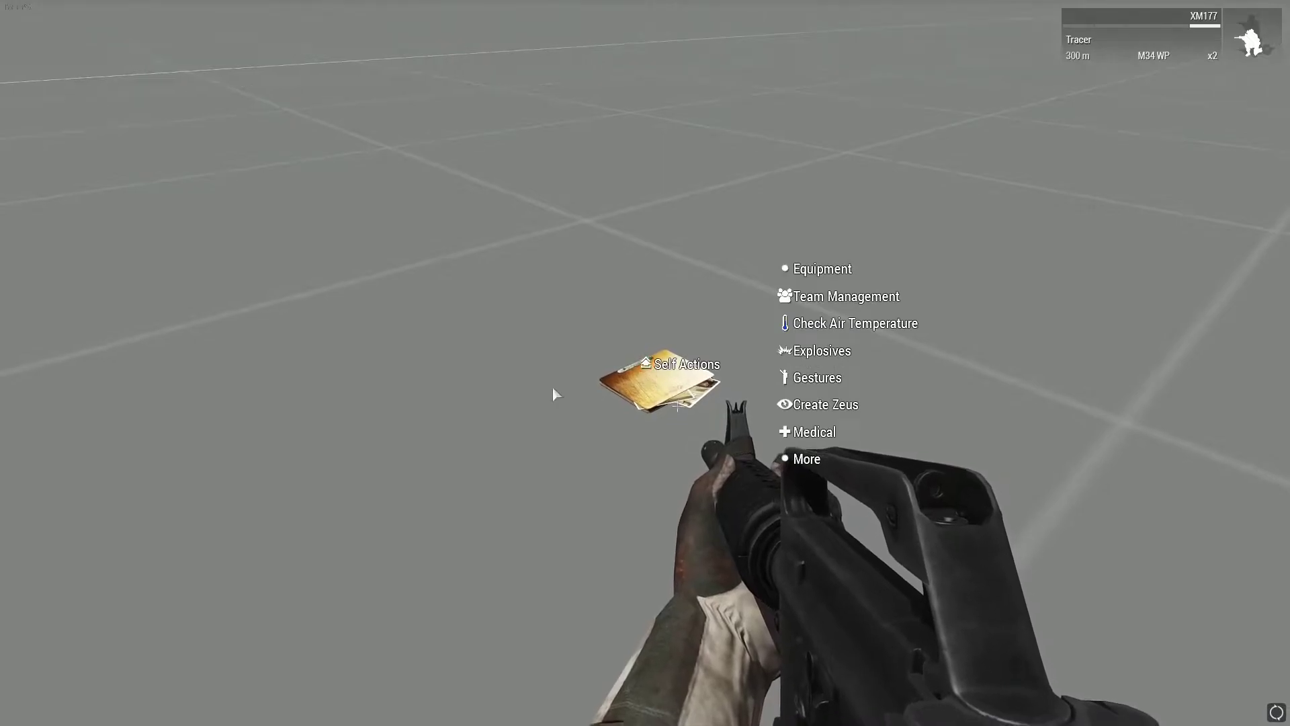
key(k)
key(super)
key(space)
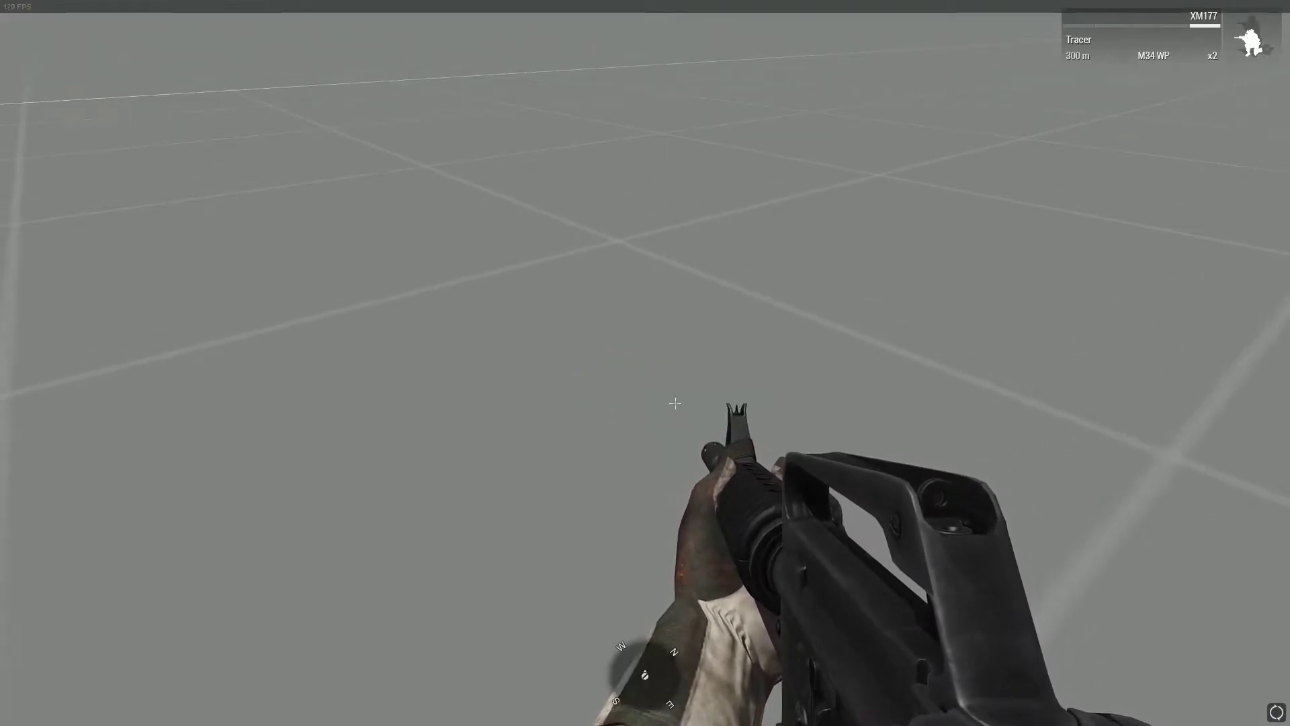
key(m)
key(ctrl+super)
mouse_move(822, 364)
click(924, 366)
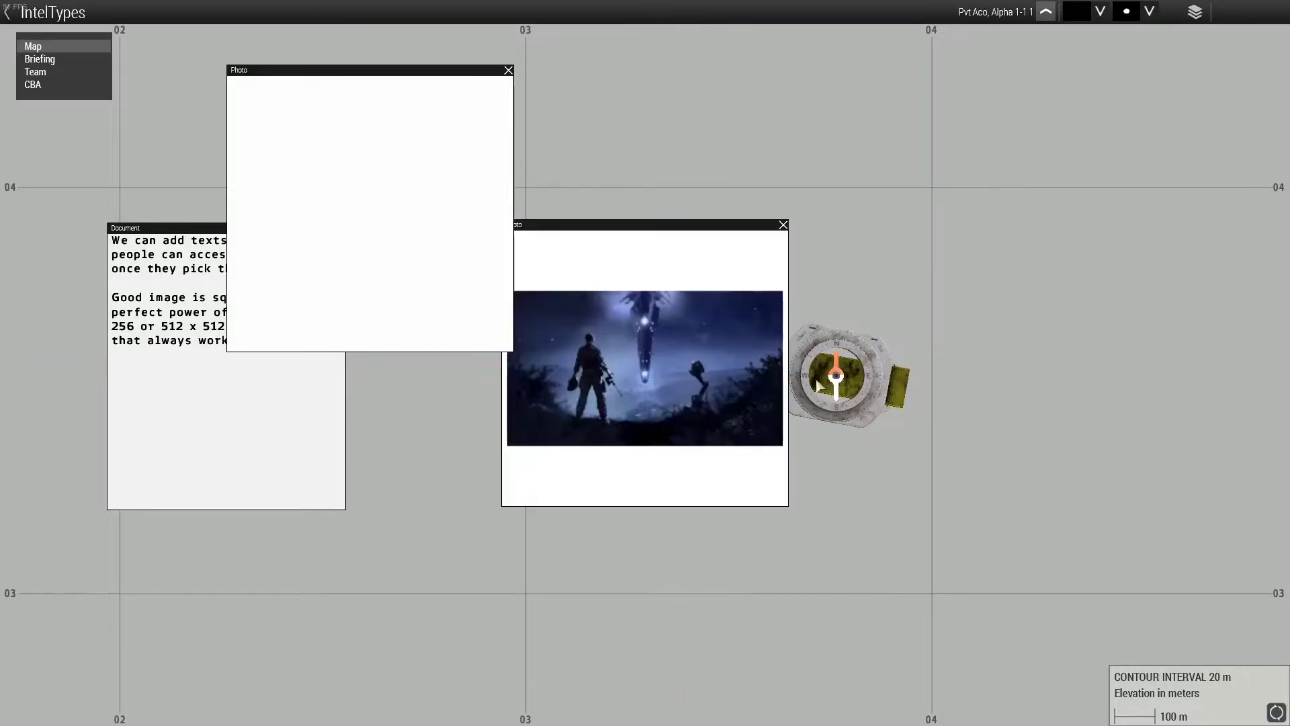
drag(624, 229, 374, 378)
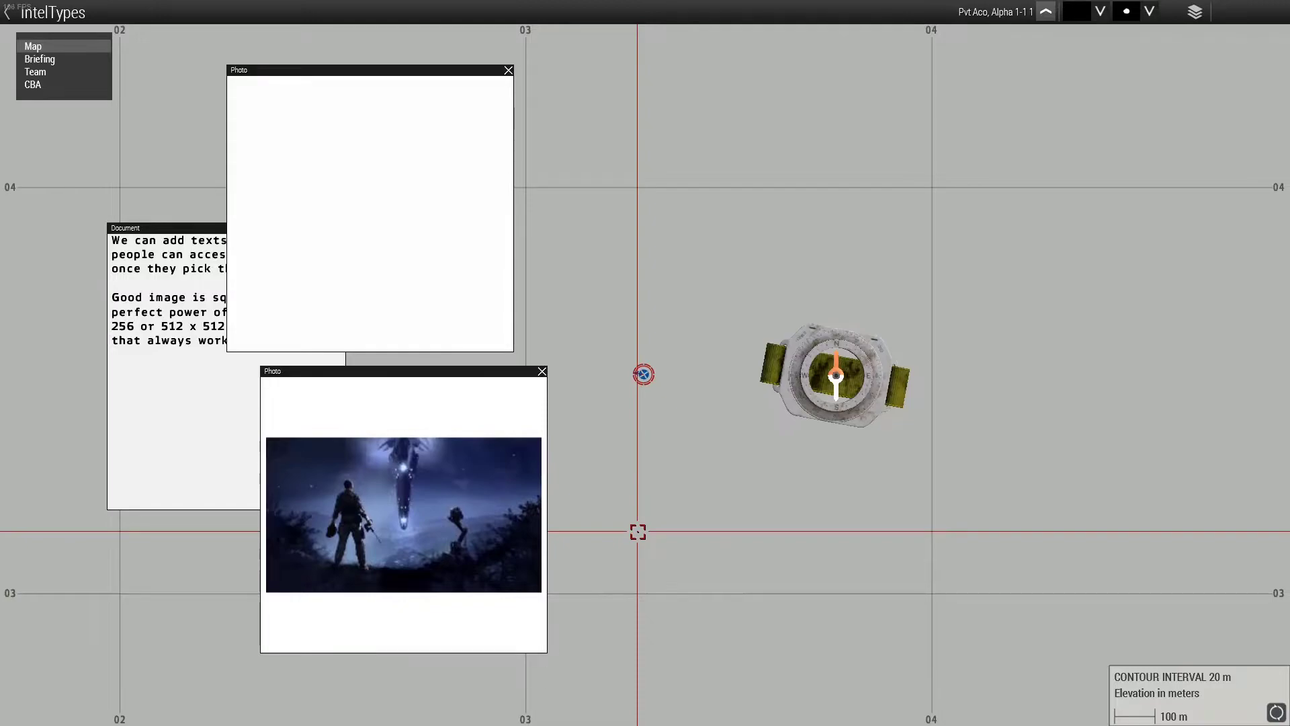
Bring the Document in front of the photos, close all three intel windows and leave the map
click(199, 360)
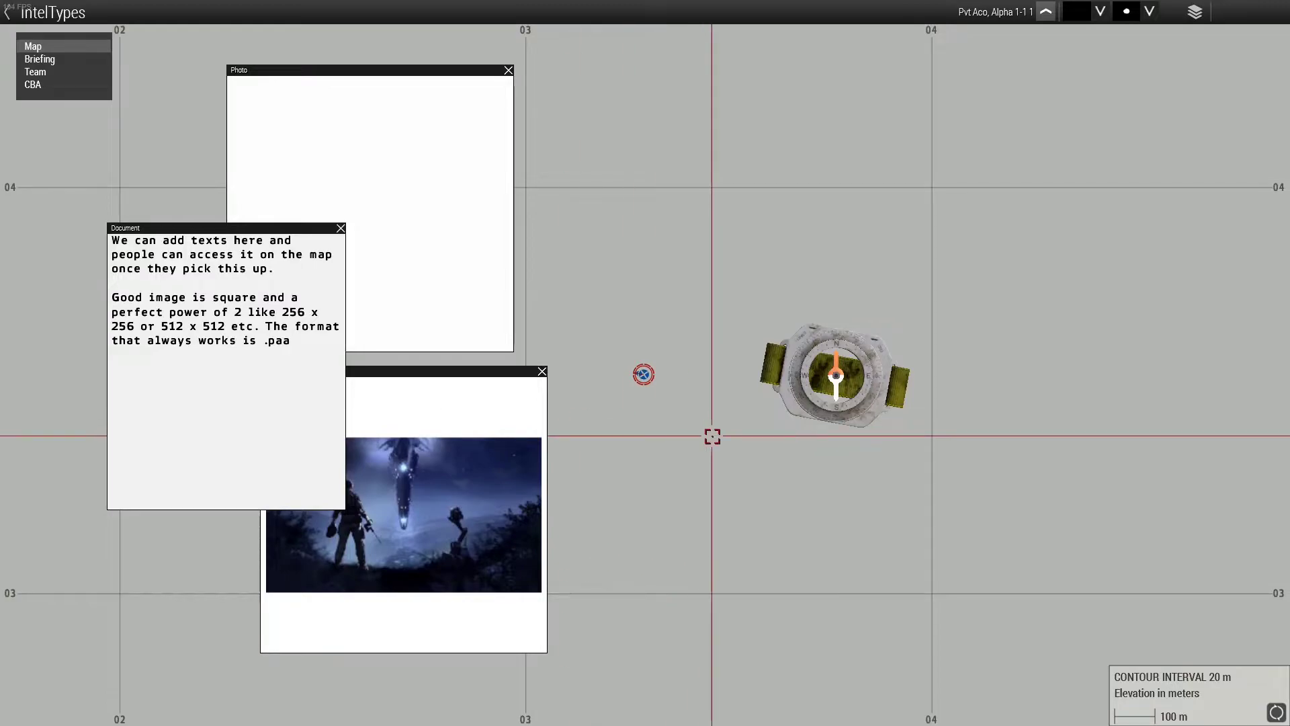
click(341, 228)
click(542, 372)
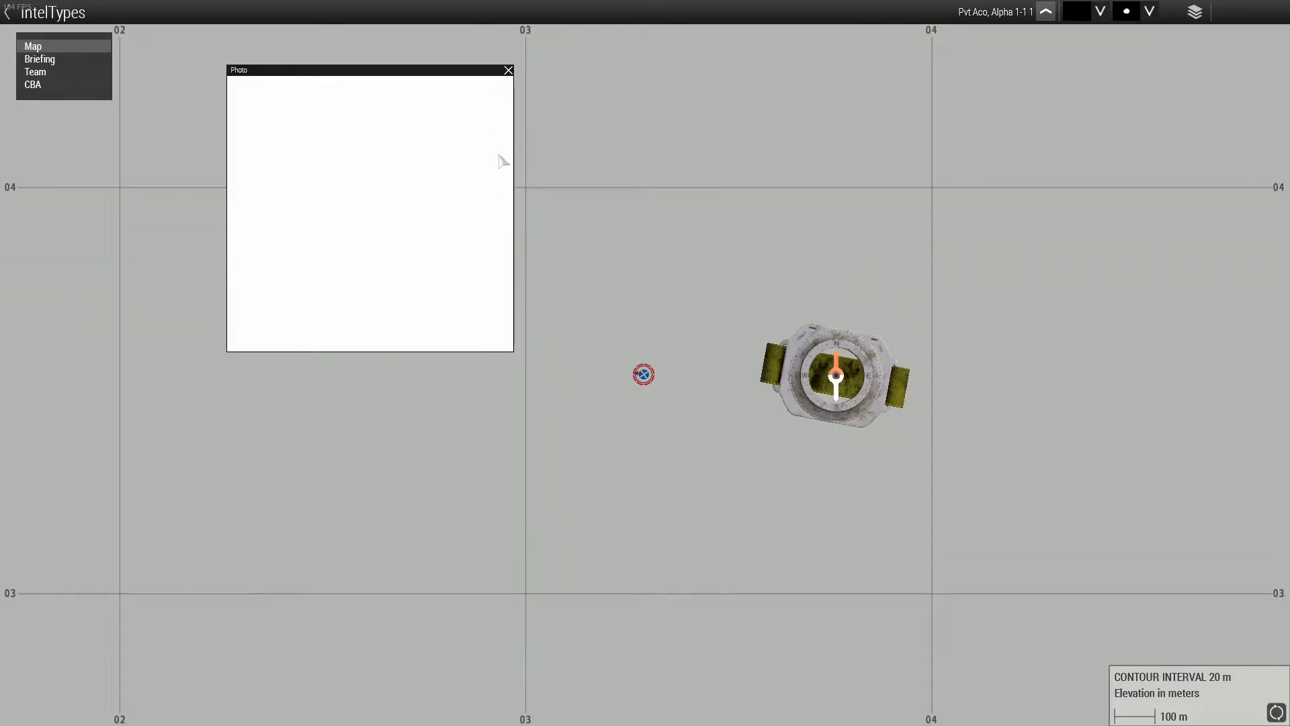
click(508, 70)
key(m)
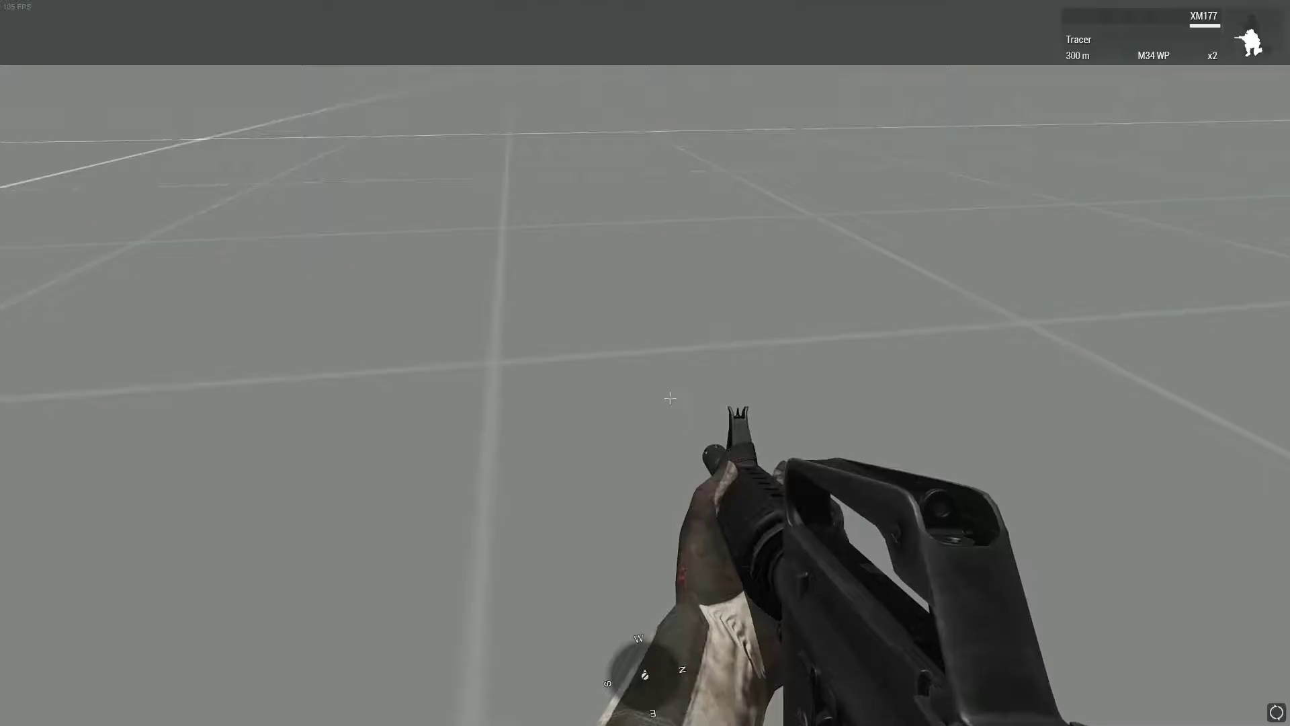
Lower the weapon, walk to the nearest brown folder and pick up its Document
key(ctrl)
key(ctrl)
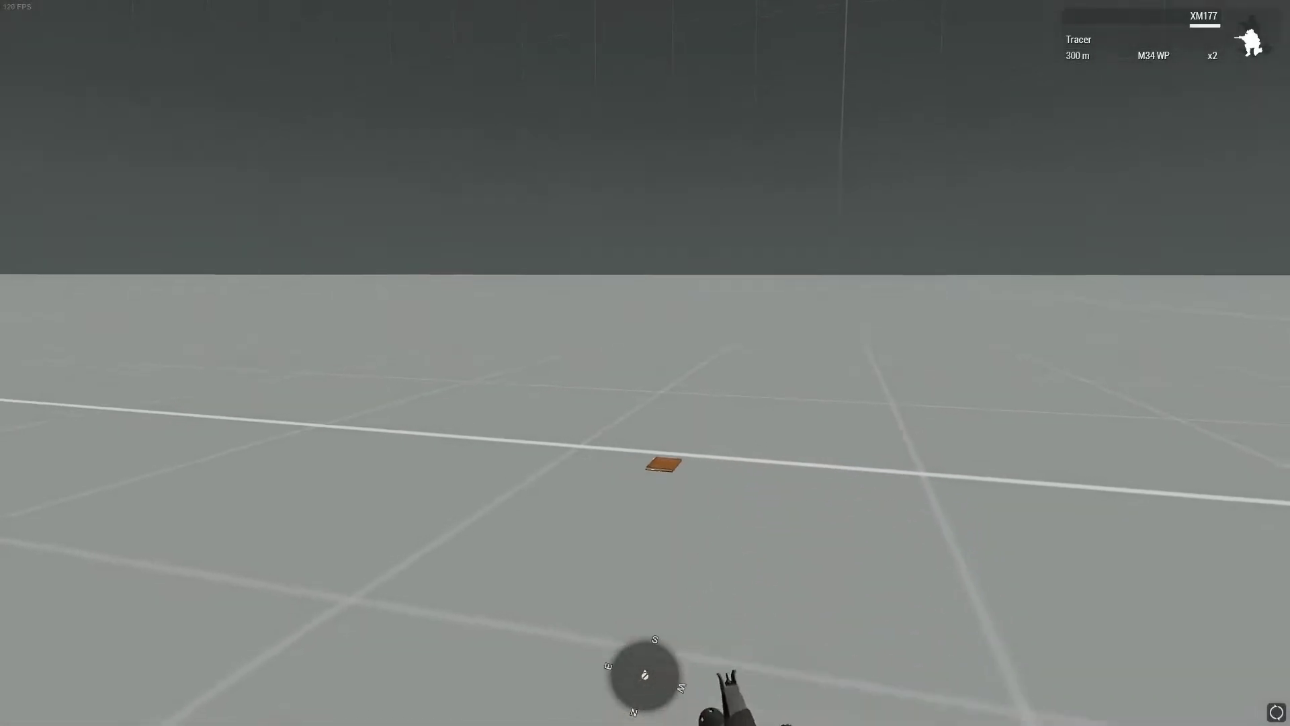
key(shift+grave)
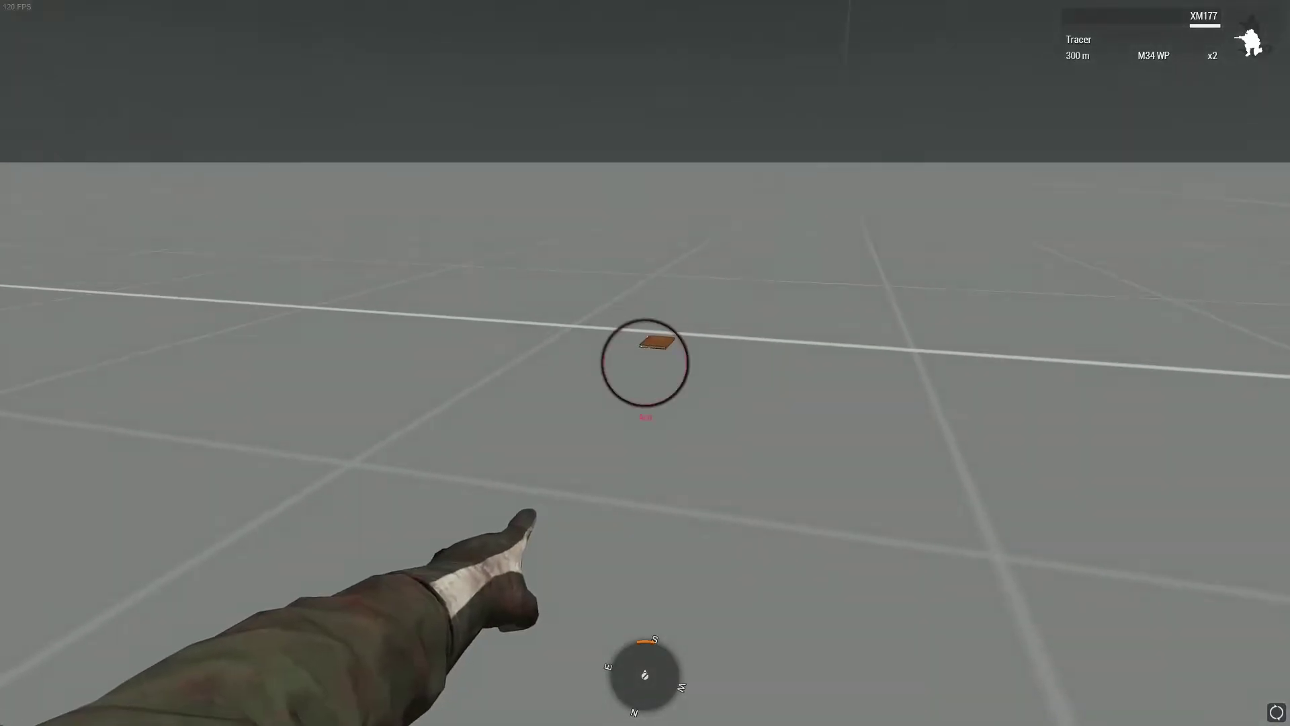
key(w)
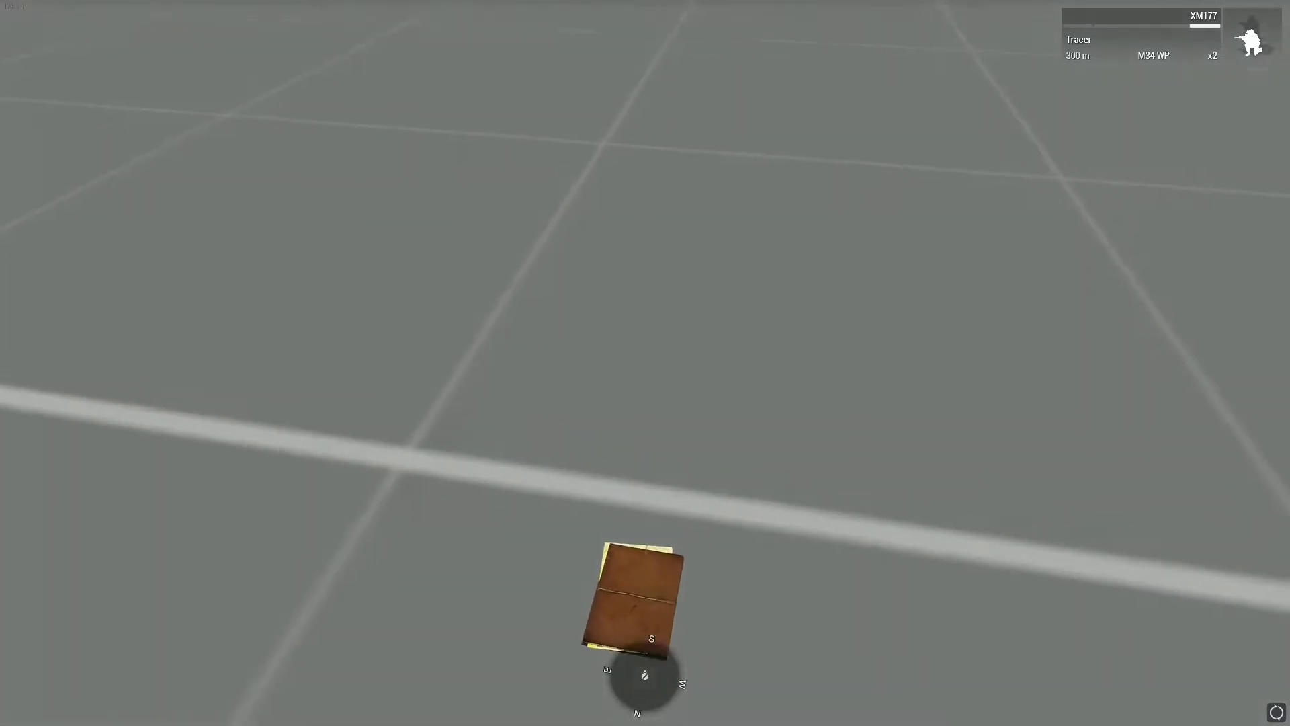
key(w)
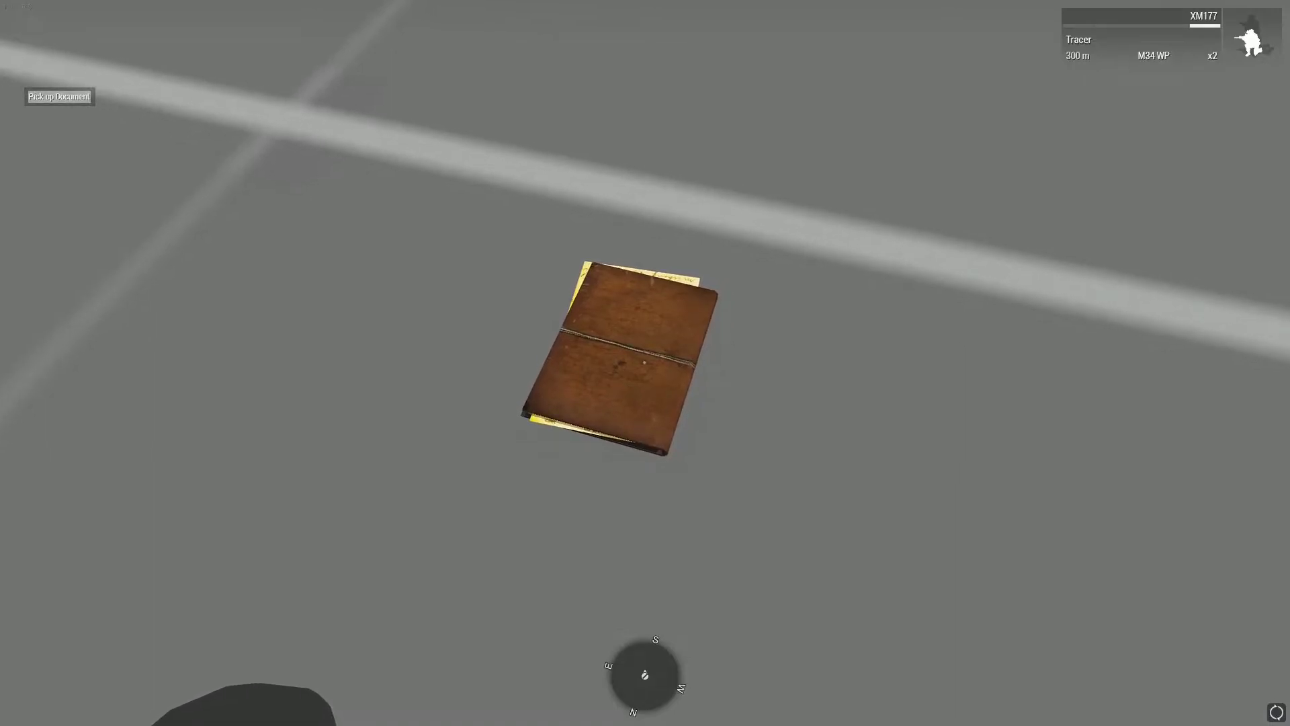
key(space)
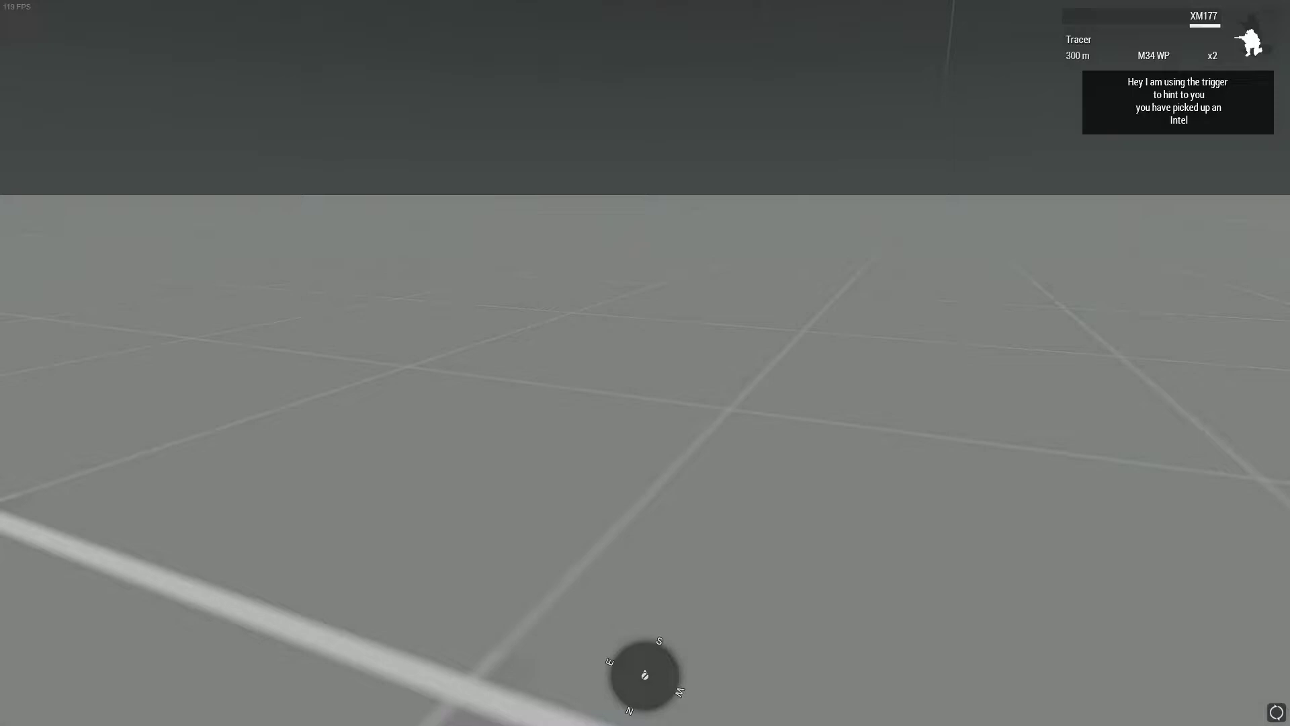
Read the Test intel entry in the map's Briefing section and return to the game
key(m)
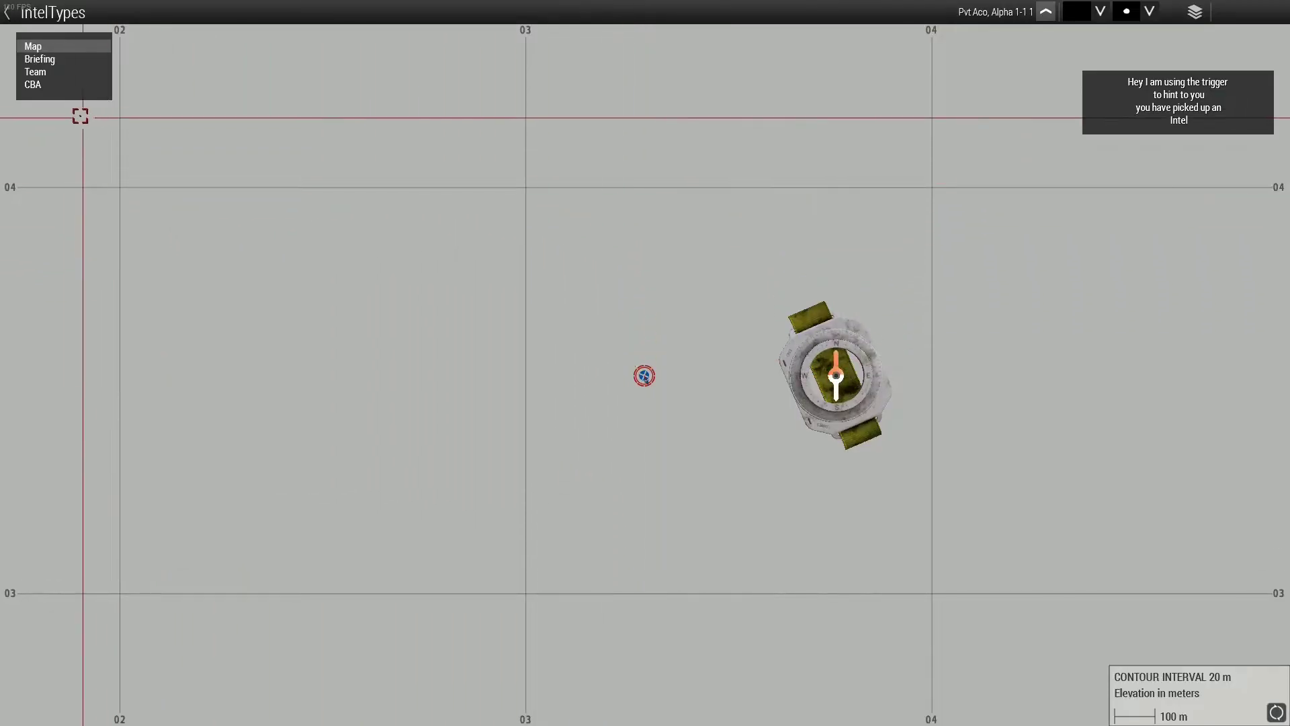
click(40, 59)
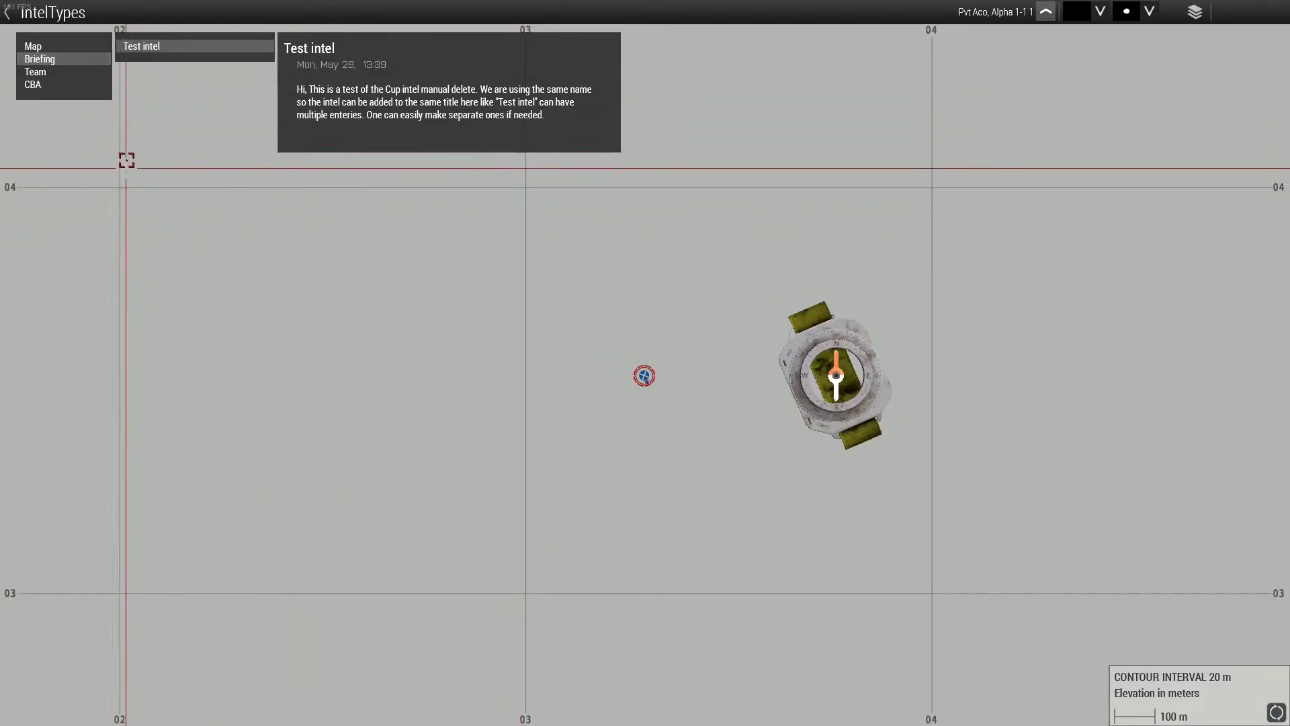
key(m)
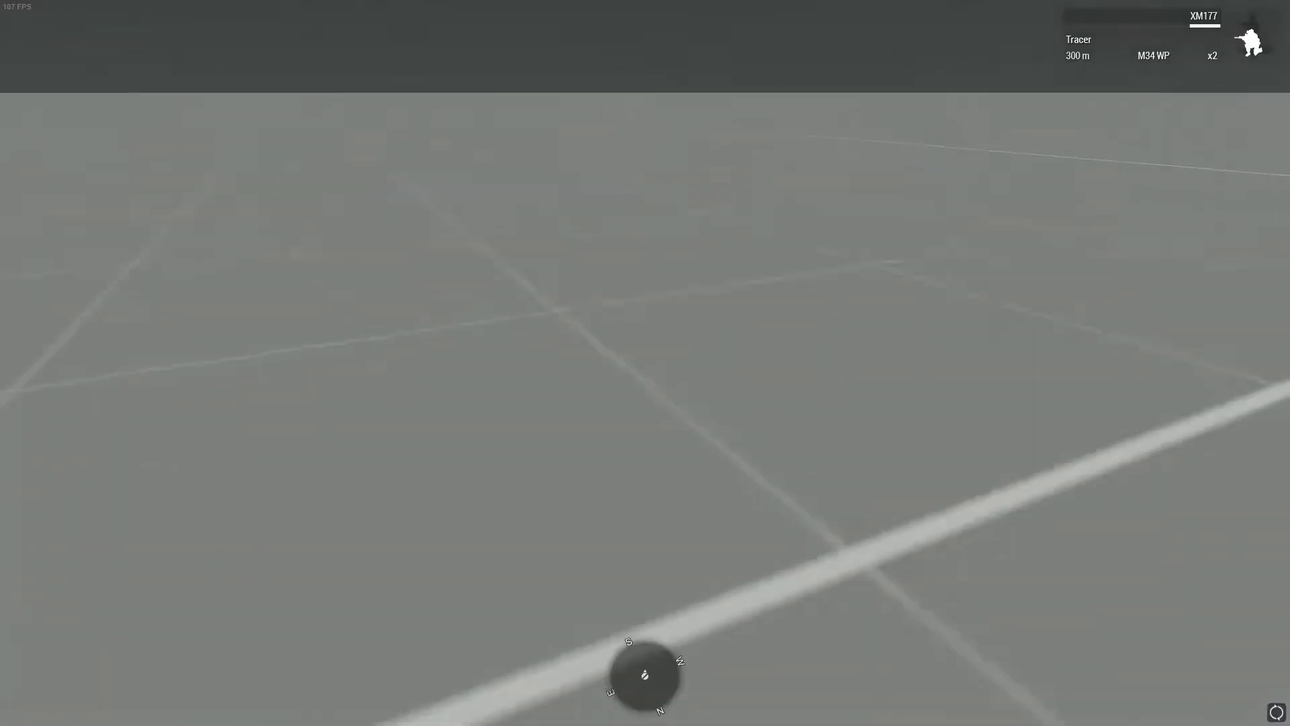
Take the intel from the next brown folder, check its Intel and Briefing entries on the map, and leave the map
key(w)
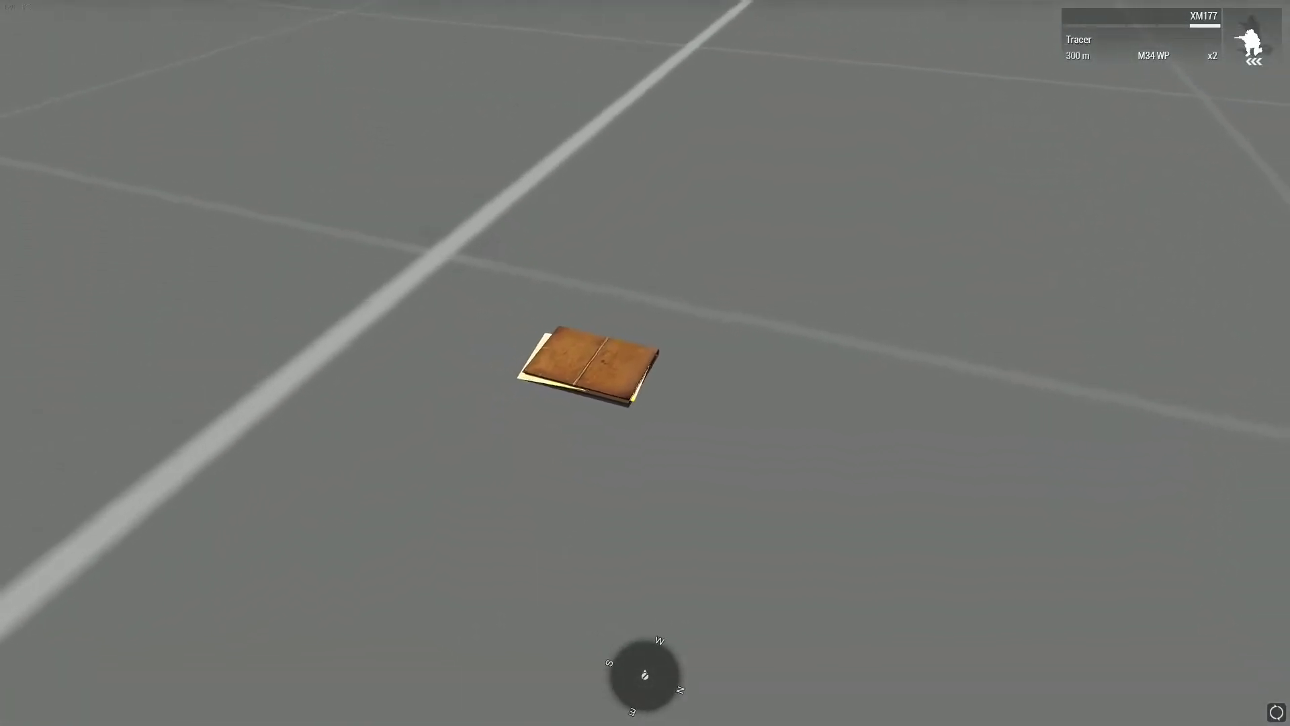
key(w)
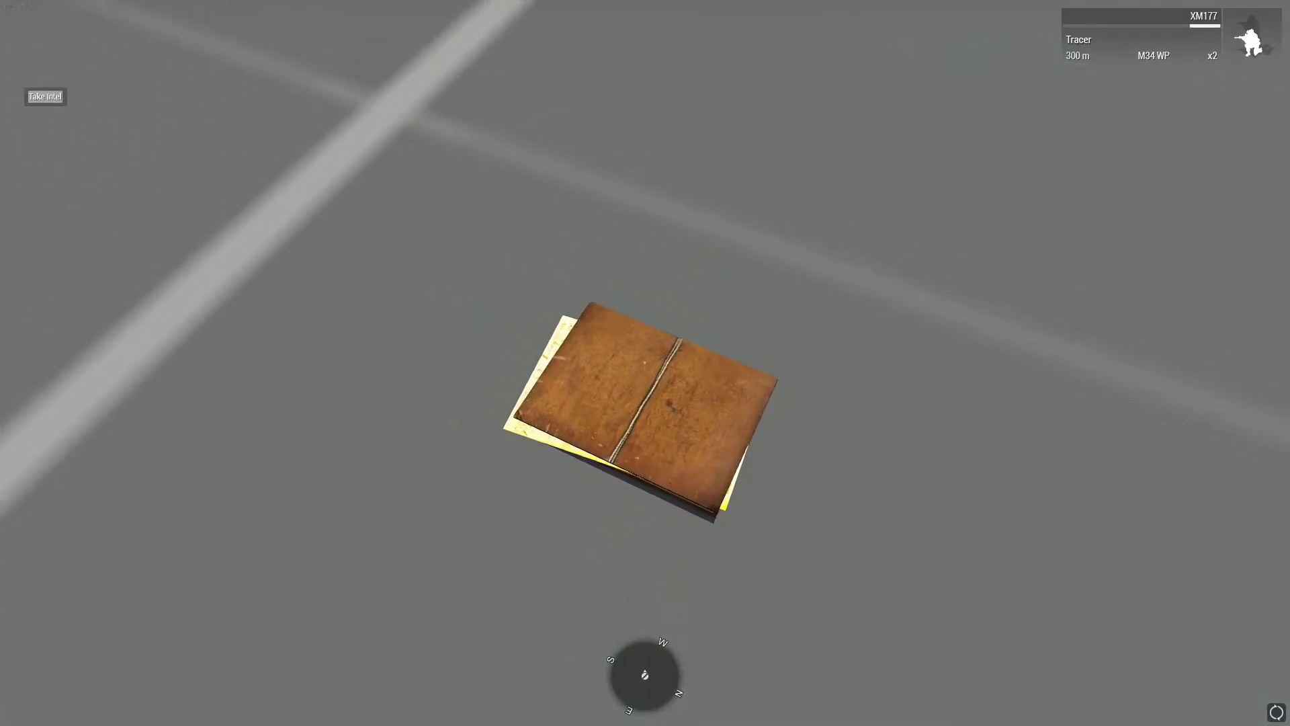
key(space)
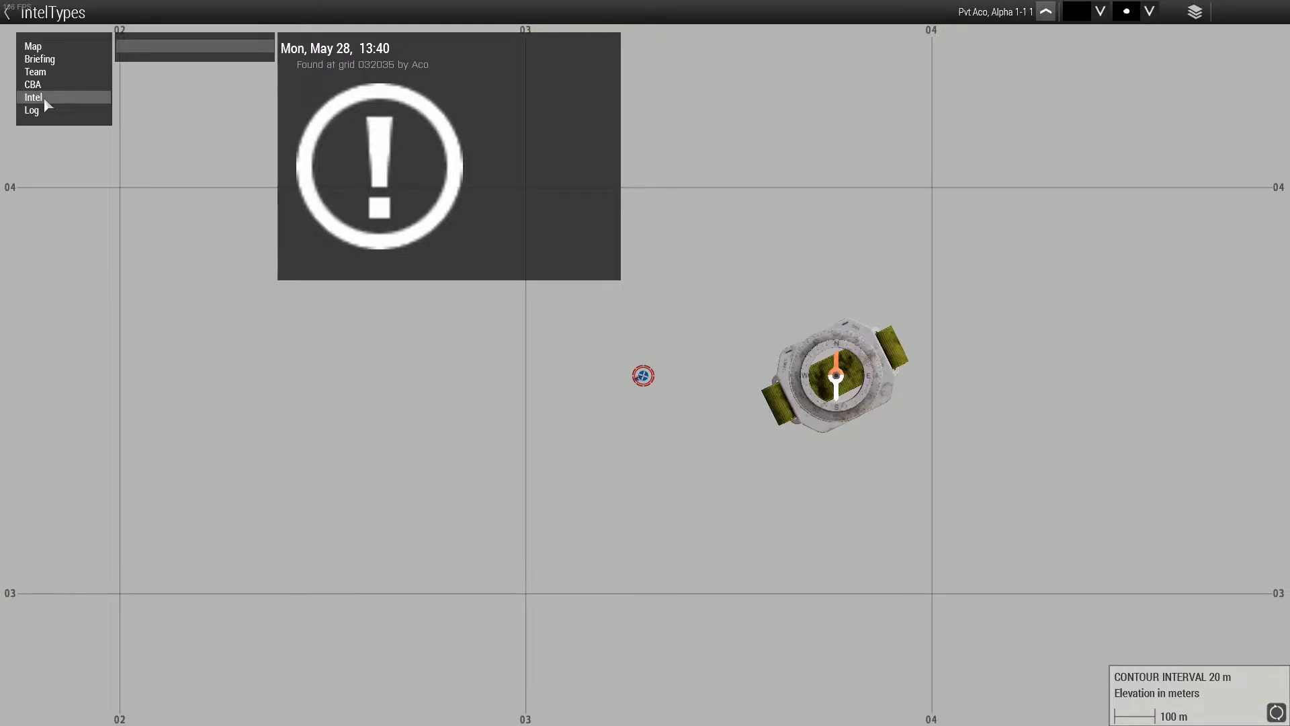
click(54, 60)
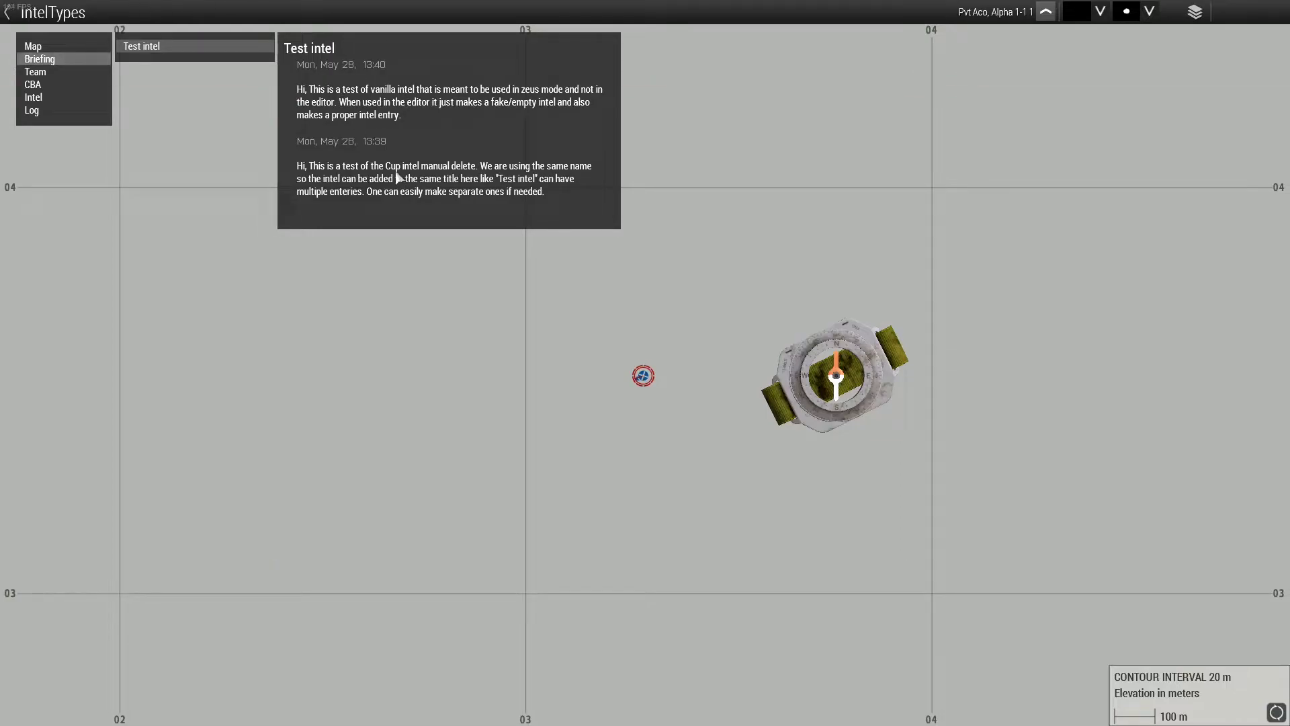
key(m)
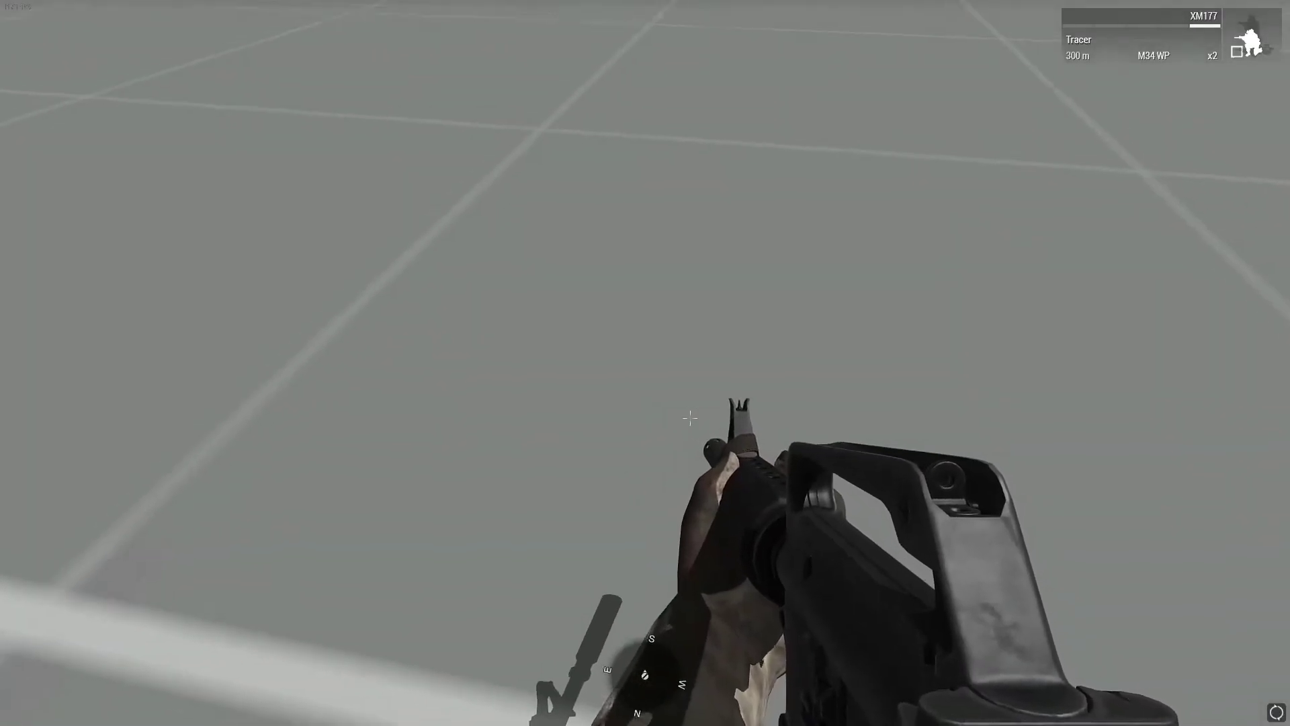
Stand up, create a Zeus through the self actions and enter the Zeus interface
key(c)
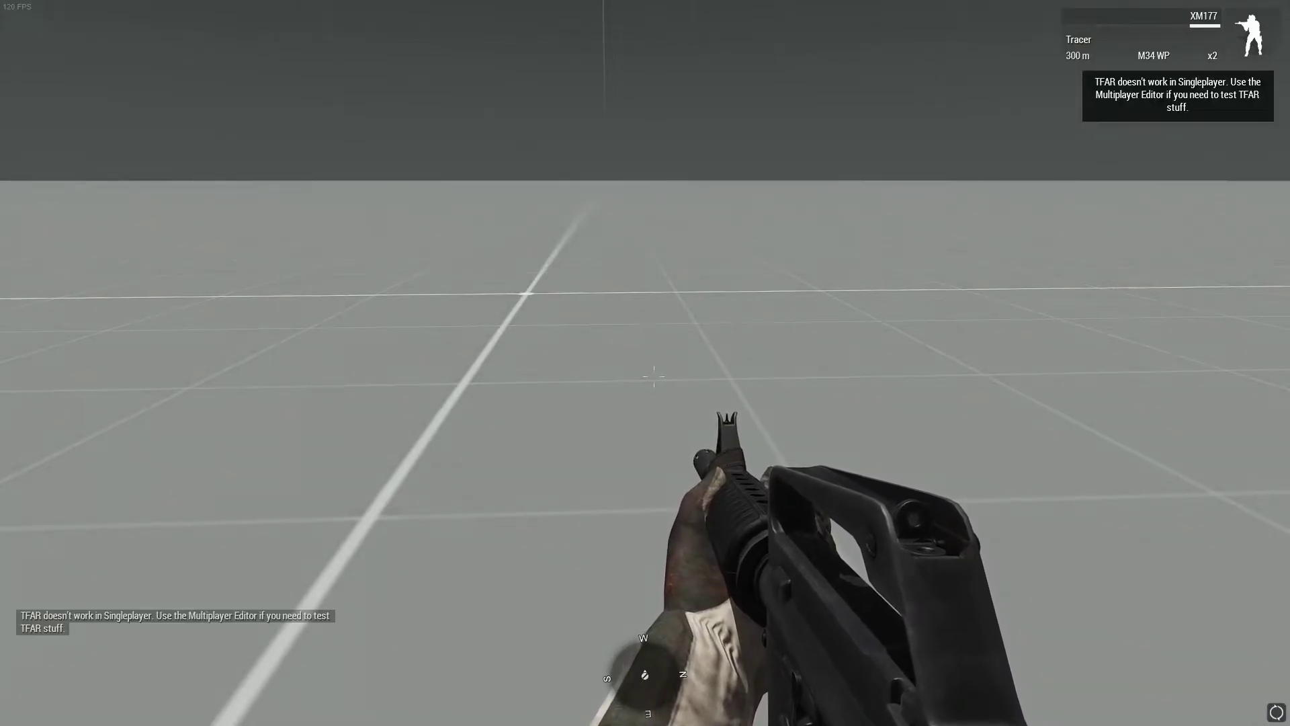
key(ctrl+super)
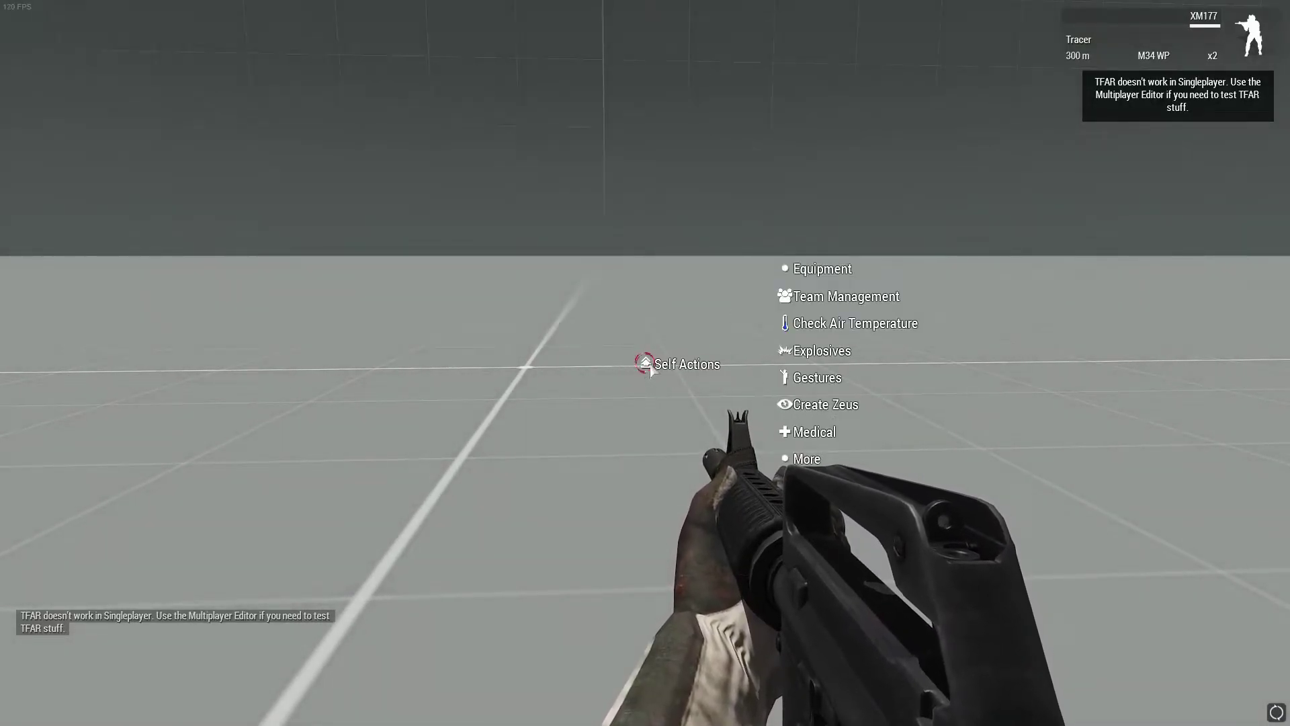
click(792, 406)
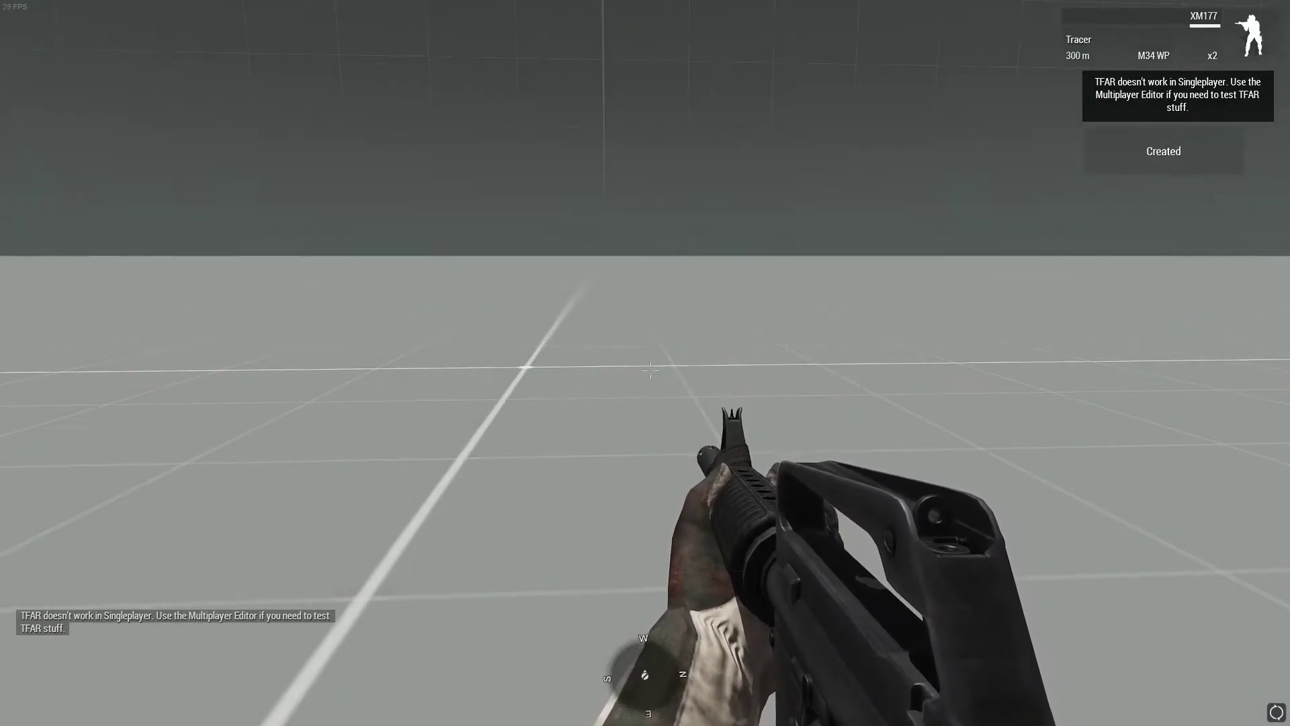
key(y)
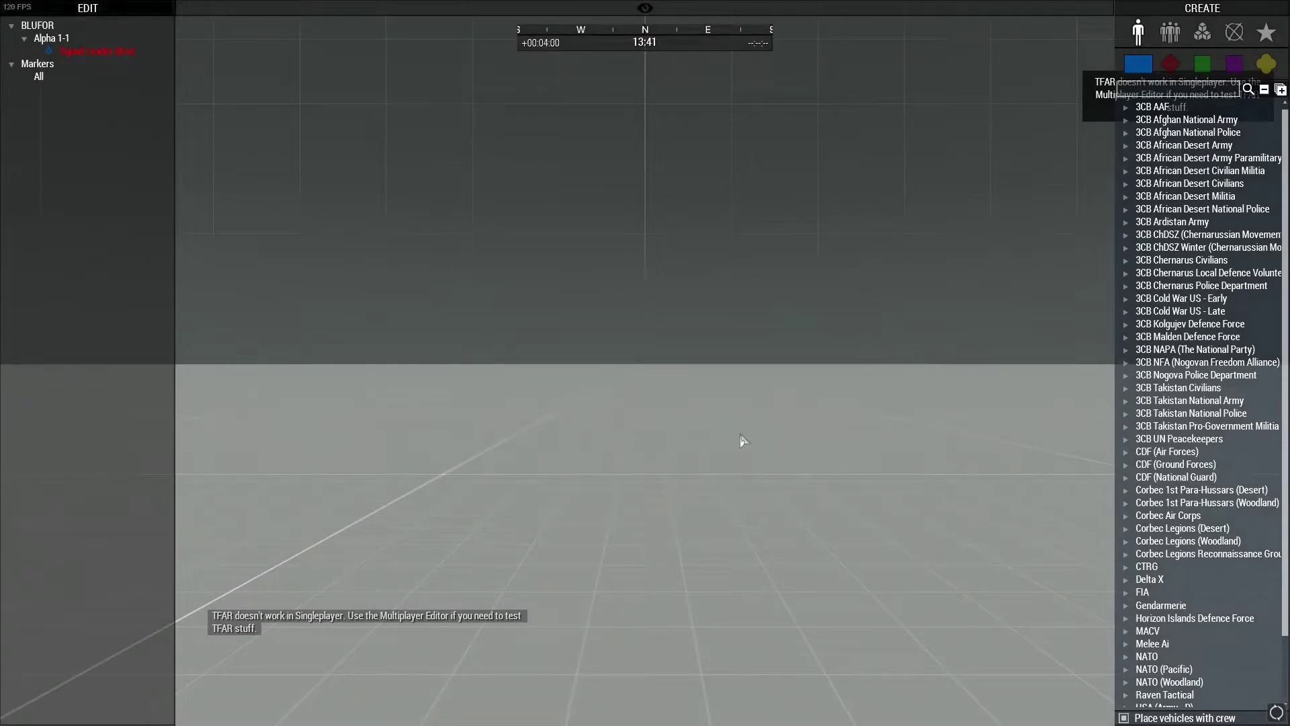
Search the empty objects for "intel" and place Documents from the Intel category on the ground in front of the player
right_drag(680, 415, 282, 515)
key(s)
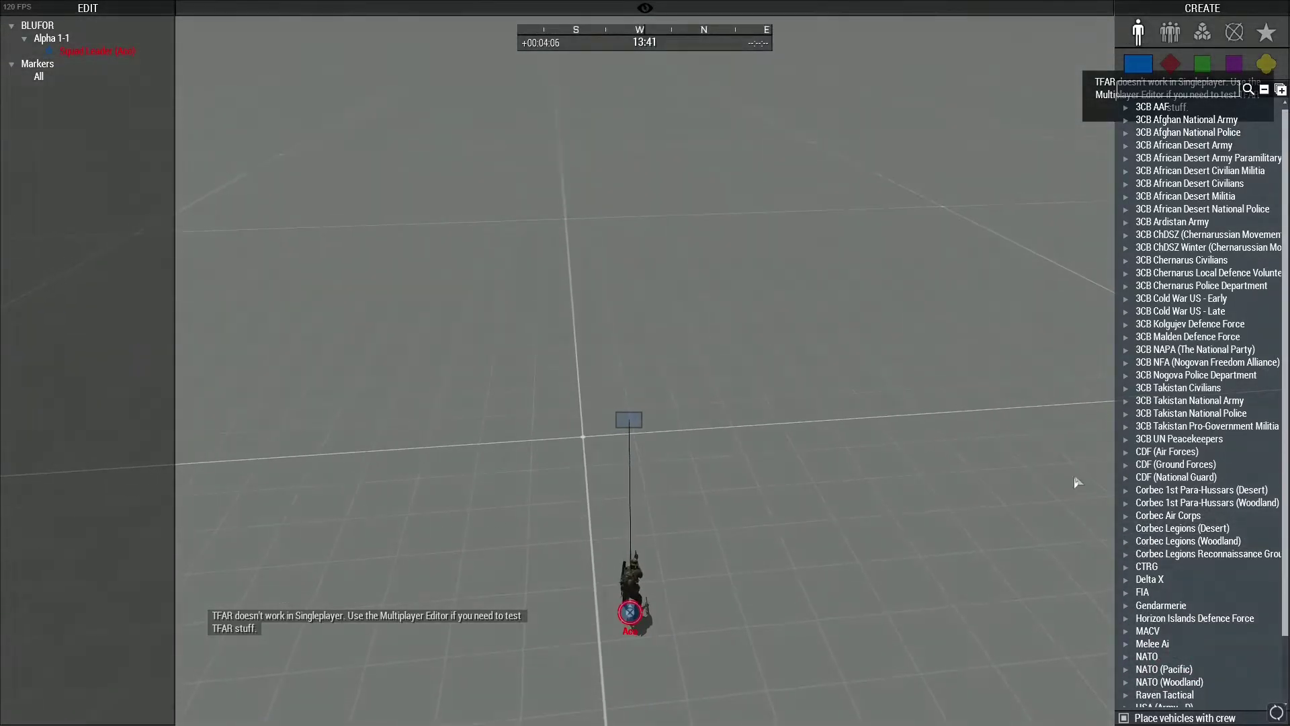
click(1204, 33)
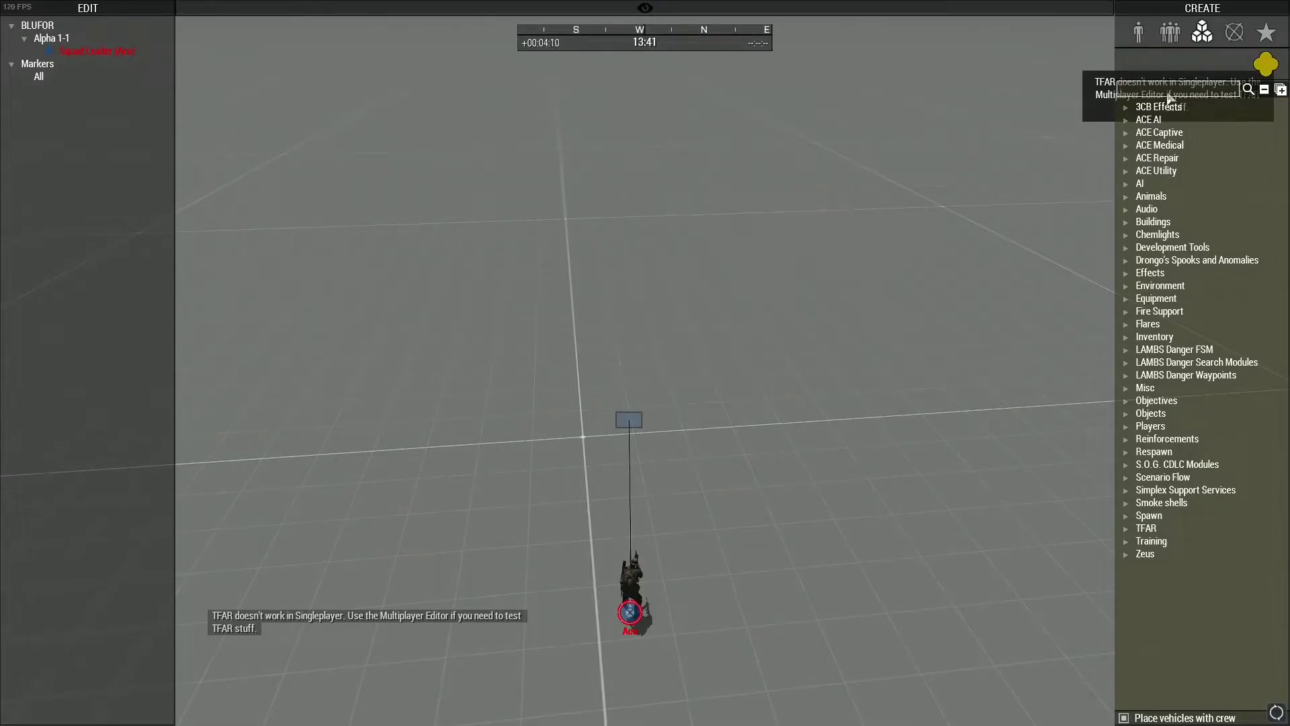
click(1138, 32)
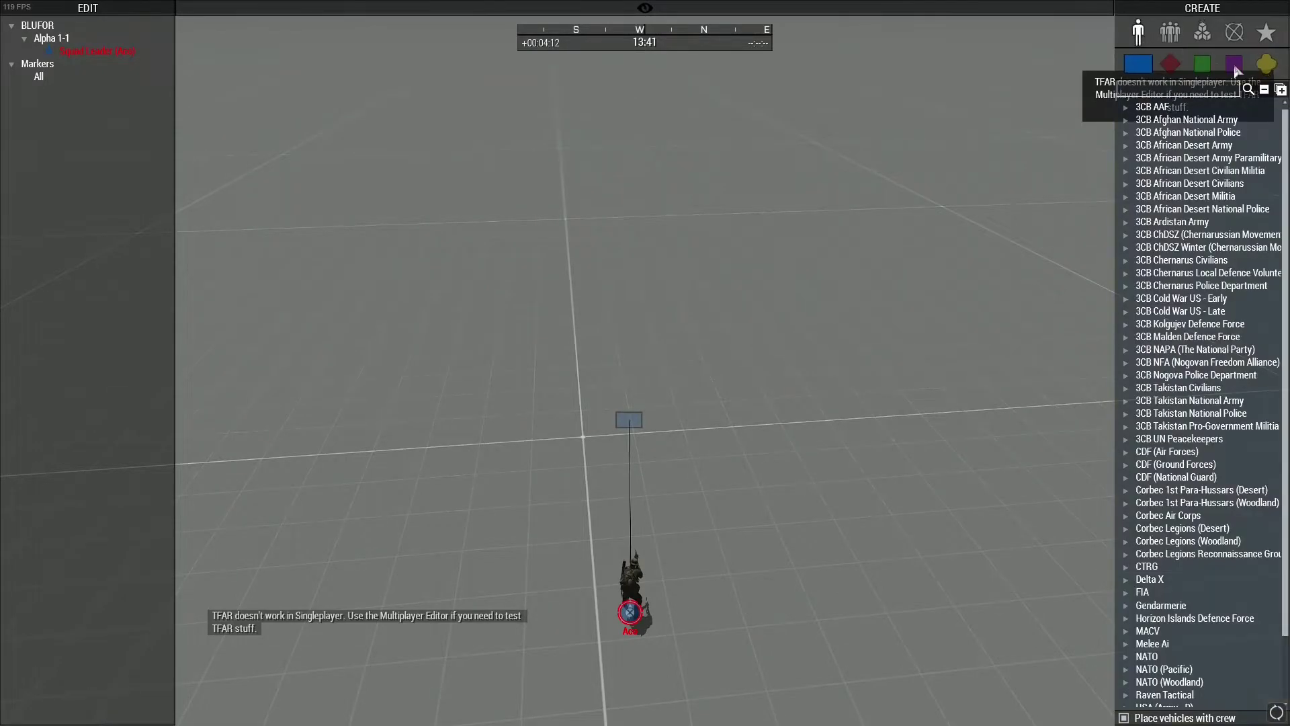
click(1265, 64)
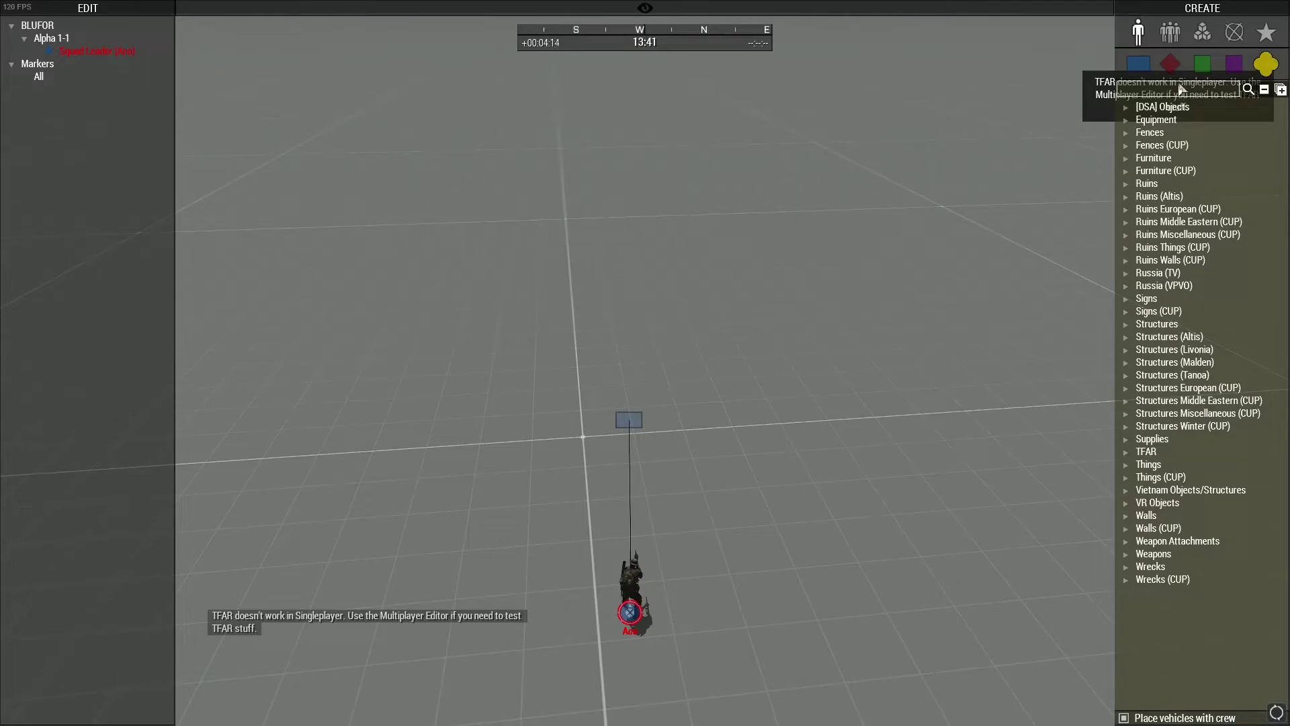
click(1174, 95)
text(intel)
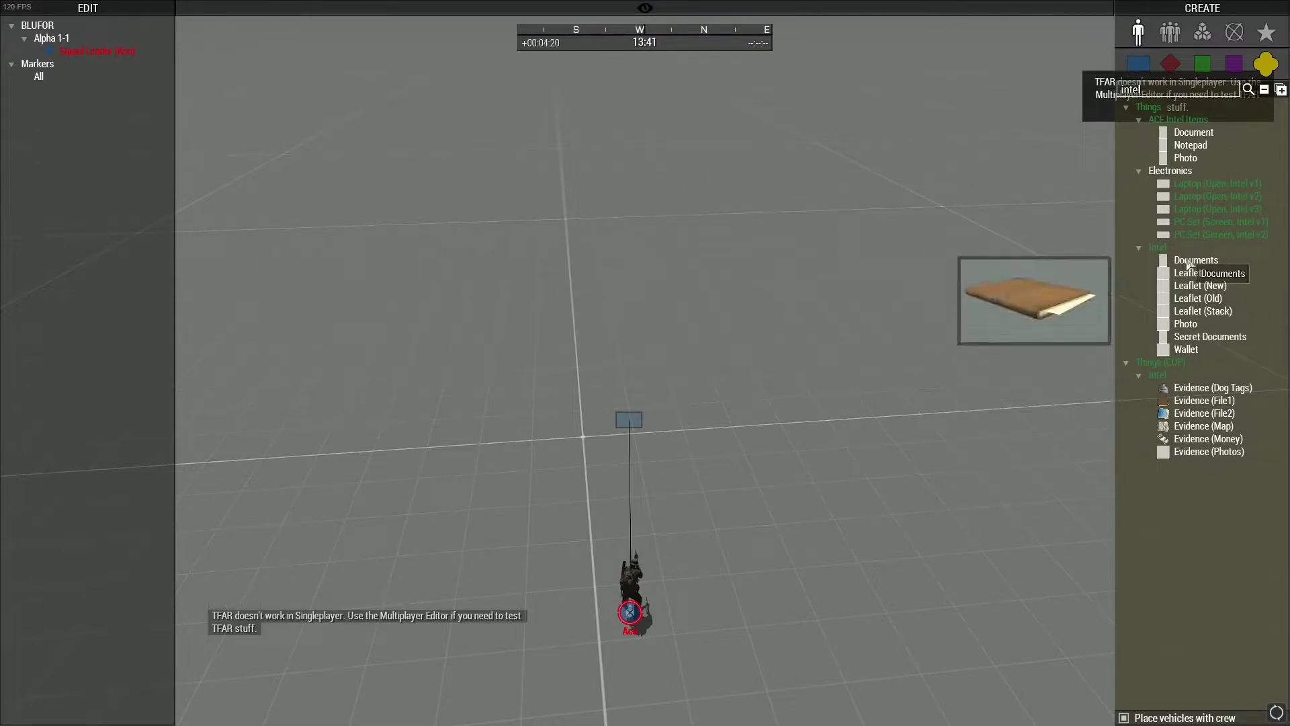
click(1166, 260)
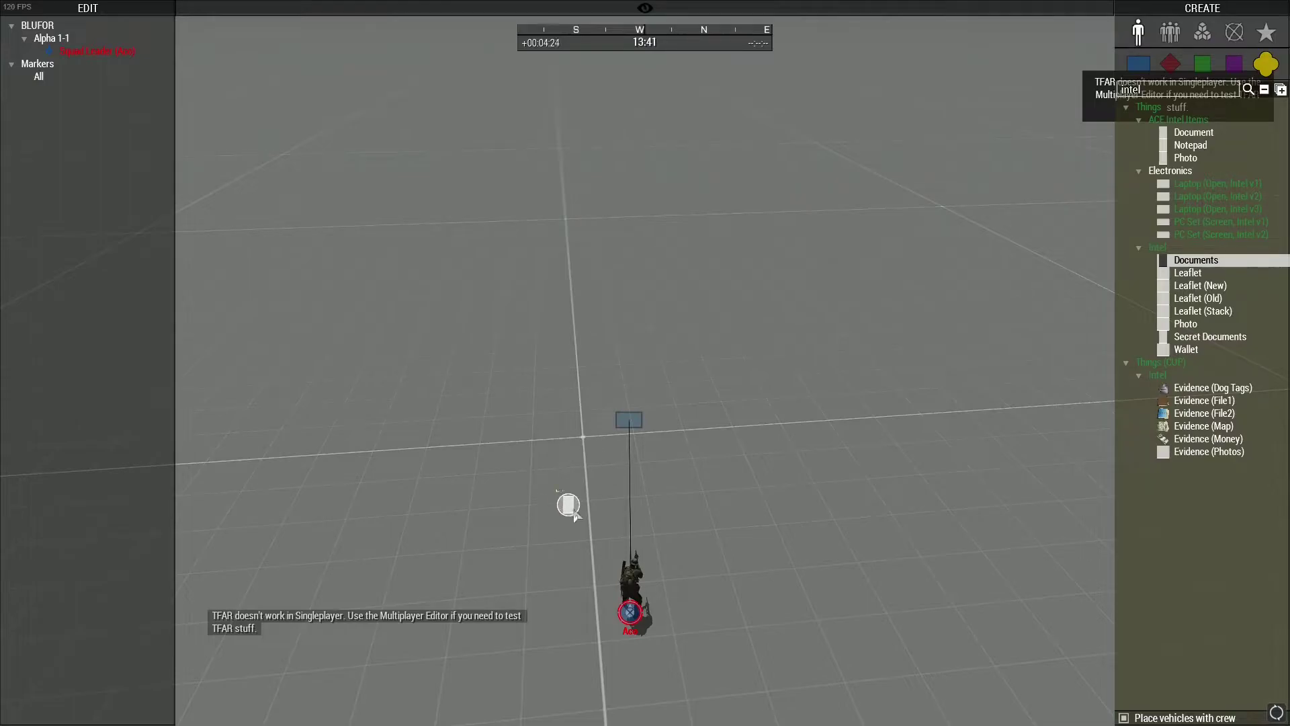
click(594, 501)
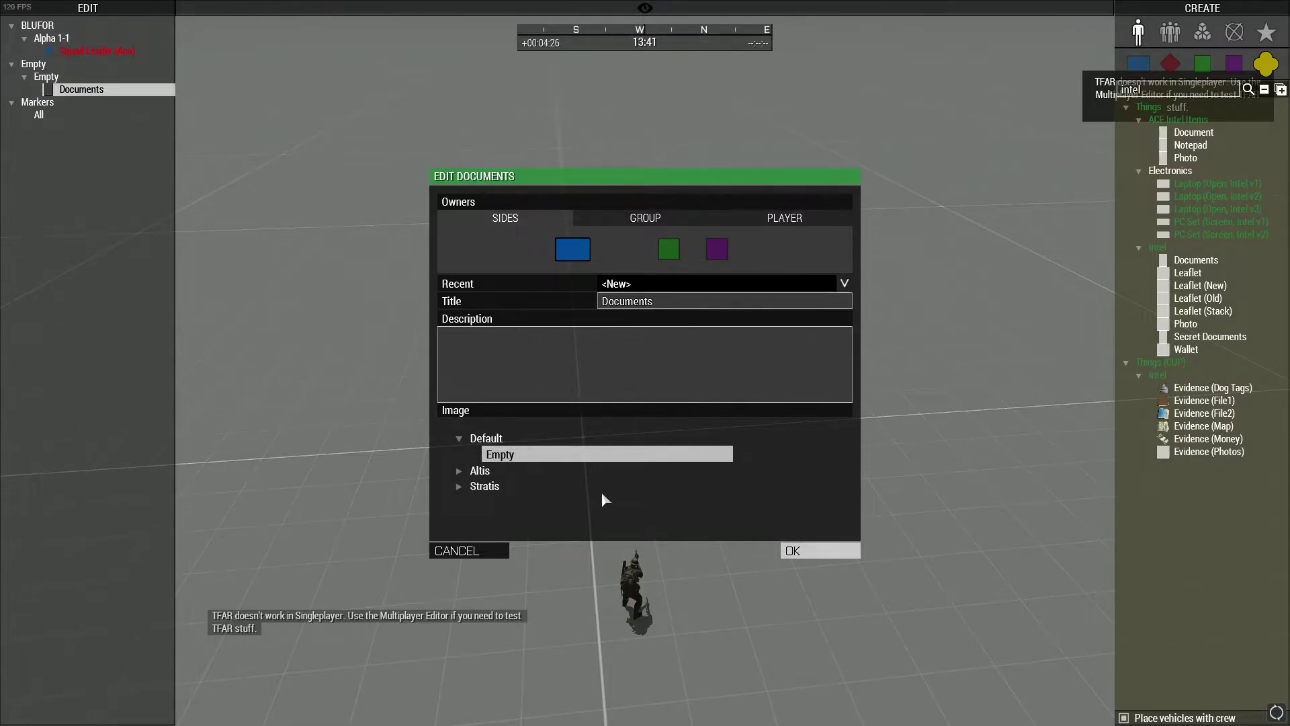
Keep the blue side as owner of the Documents and enter the description "This is a fake document."
click(582, 253)
click(573, 251)
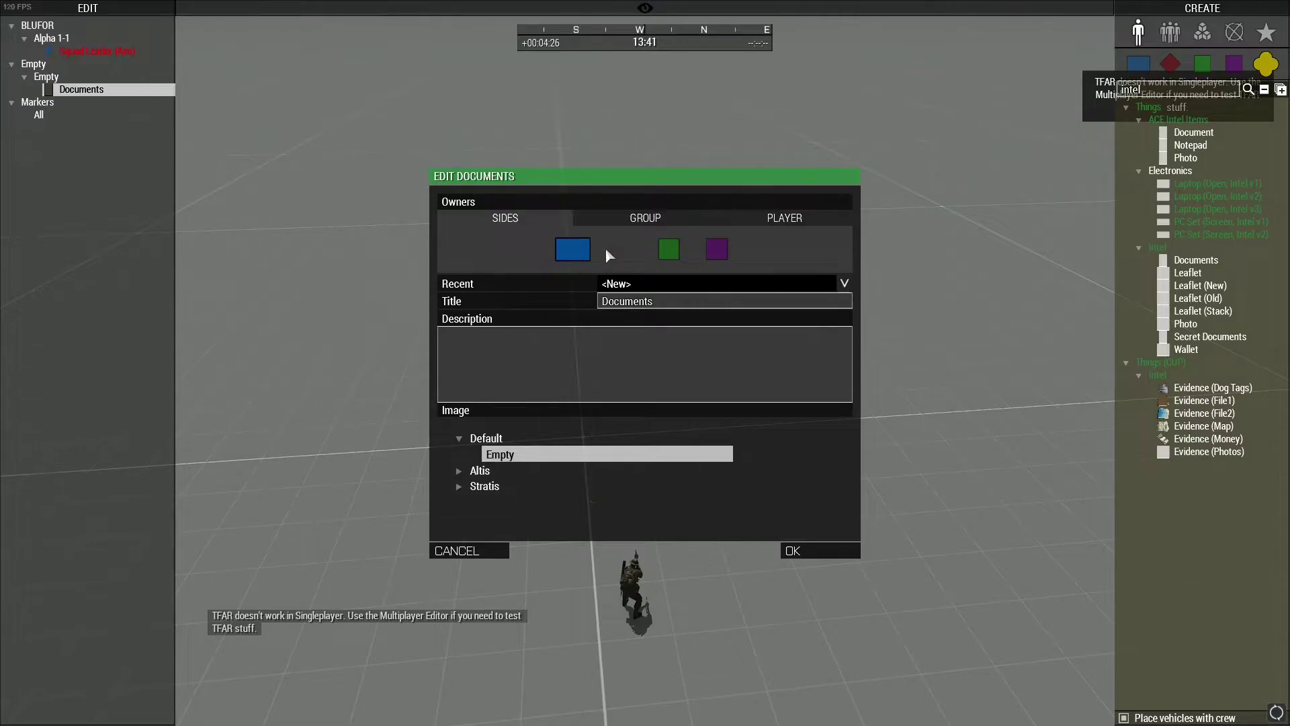
click(599, 363)
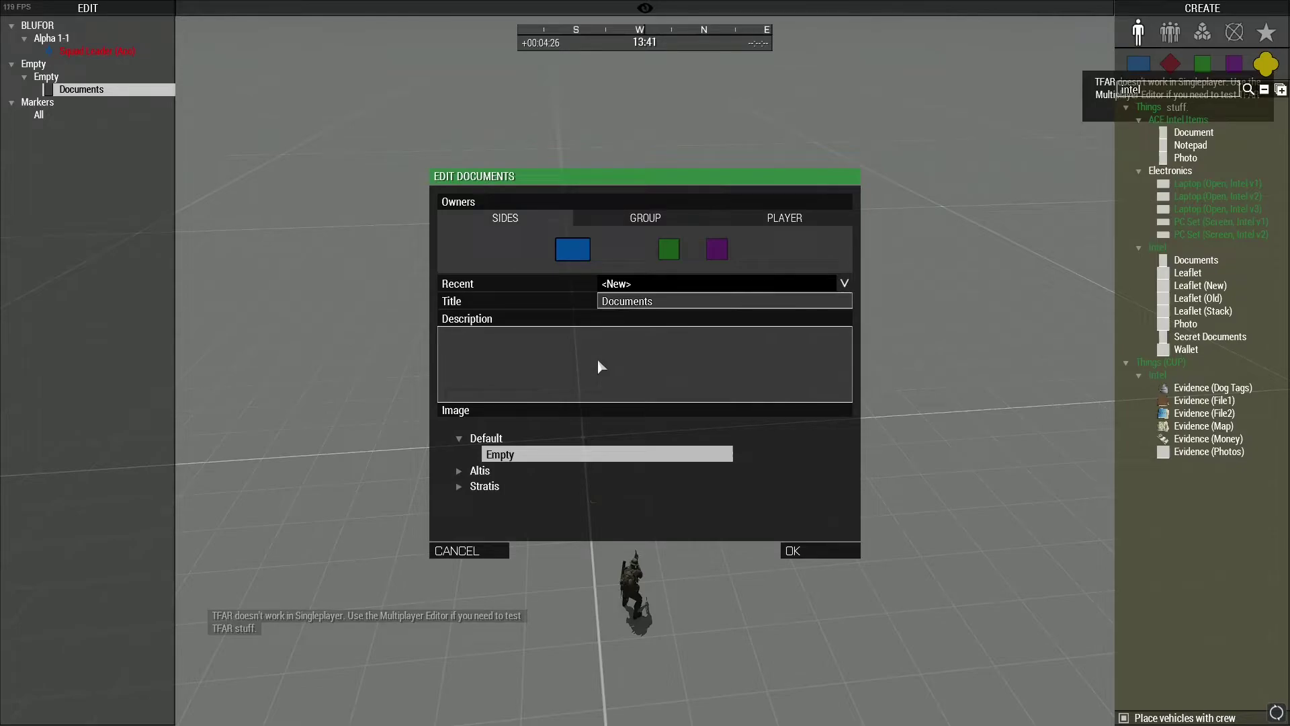
text(This)
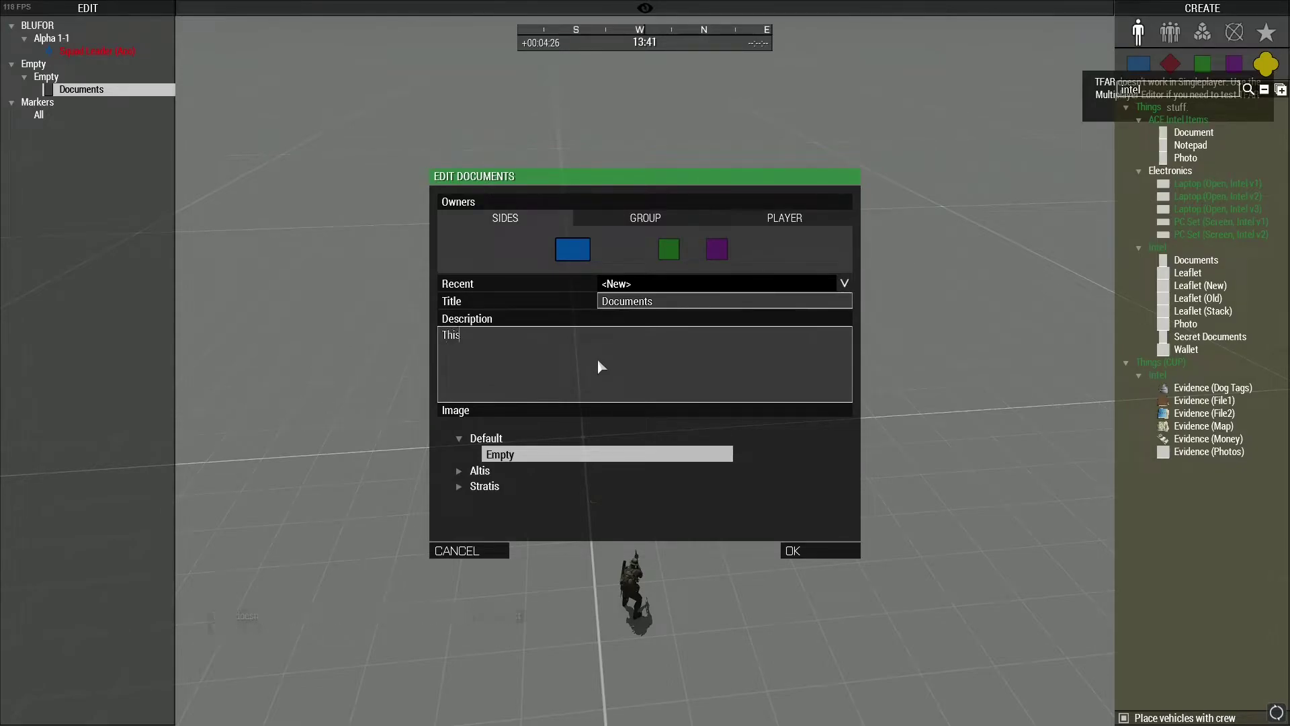
text( is a fake docume)
text(nt. )
text(Th)
key(BackSpace)
key(BackSpace)
key(BackSpace)
Assign the Stratis Air Base image from the Stratis group to the Documents and confirm the settings
click(459, 487)
scroll(539, 512, down, 2)
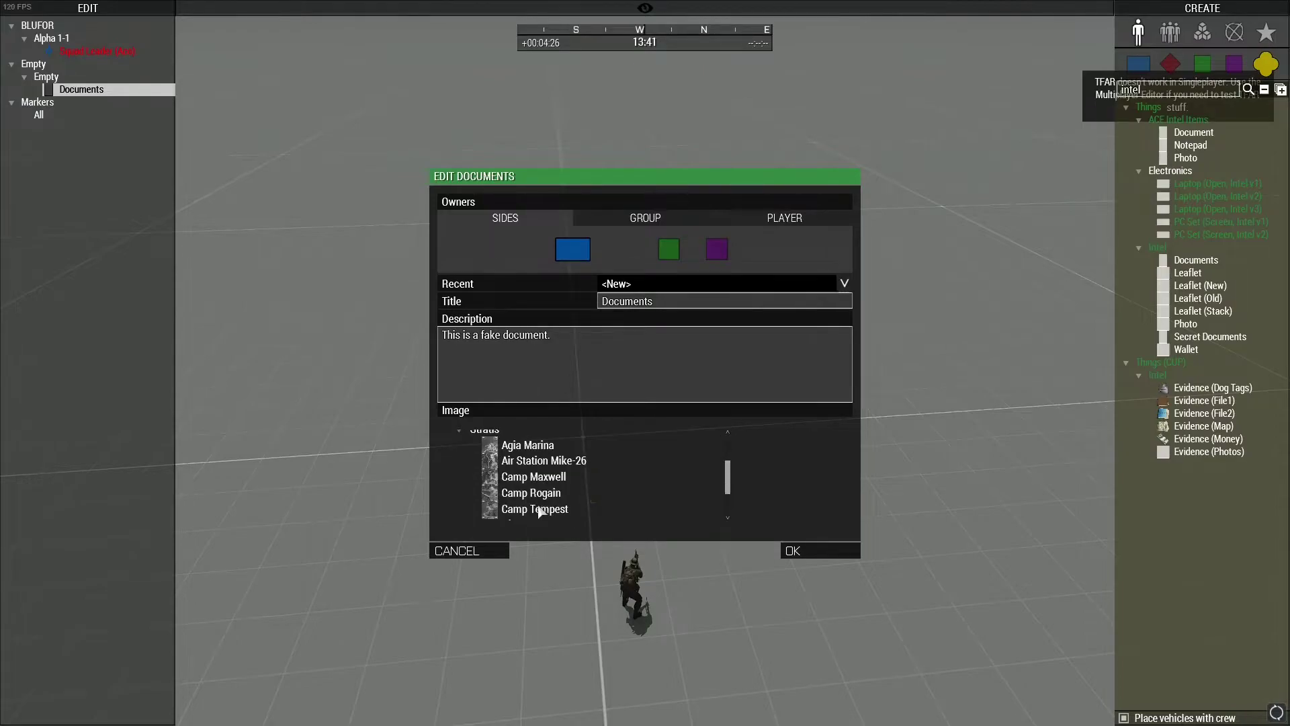
scroll(540, 512, down, 2)
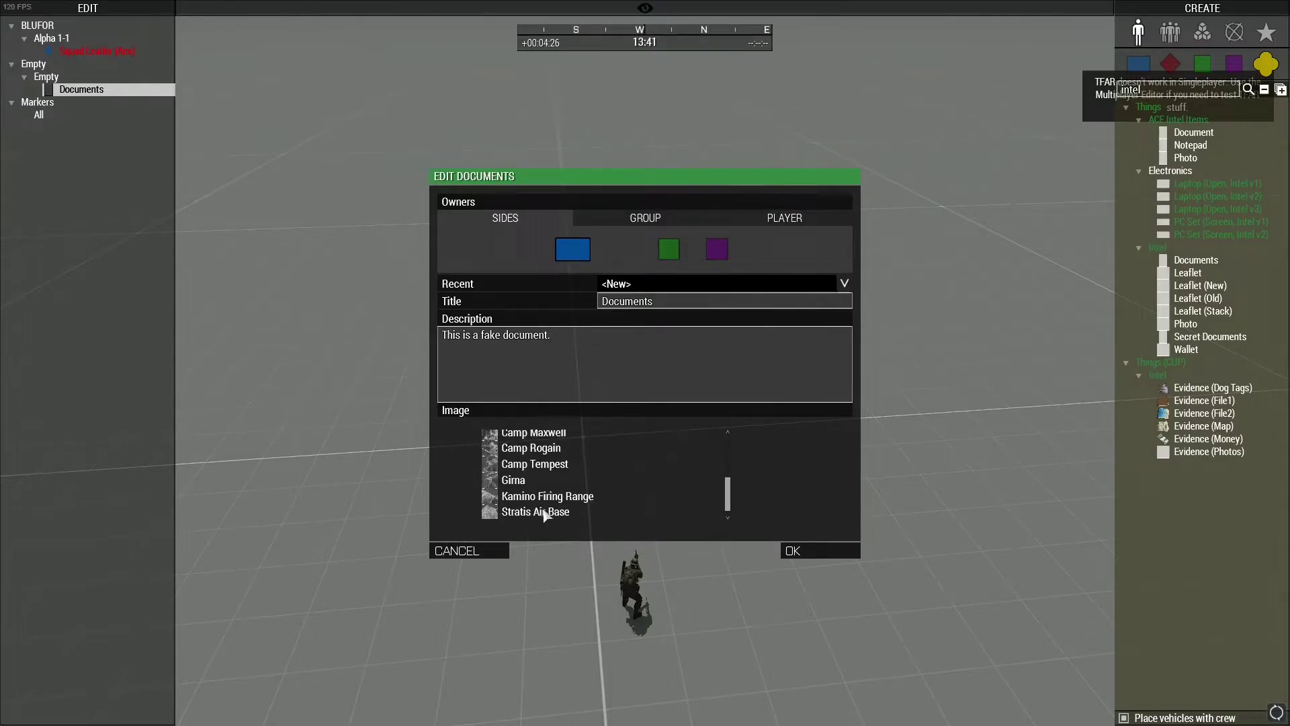
click(546, 512)
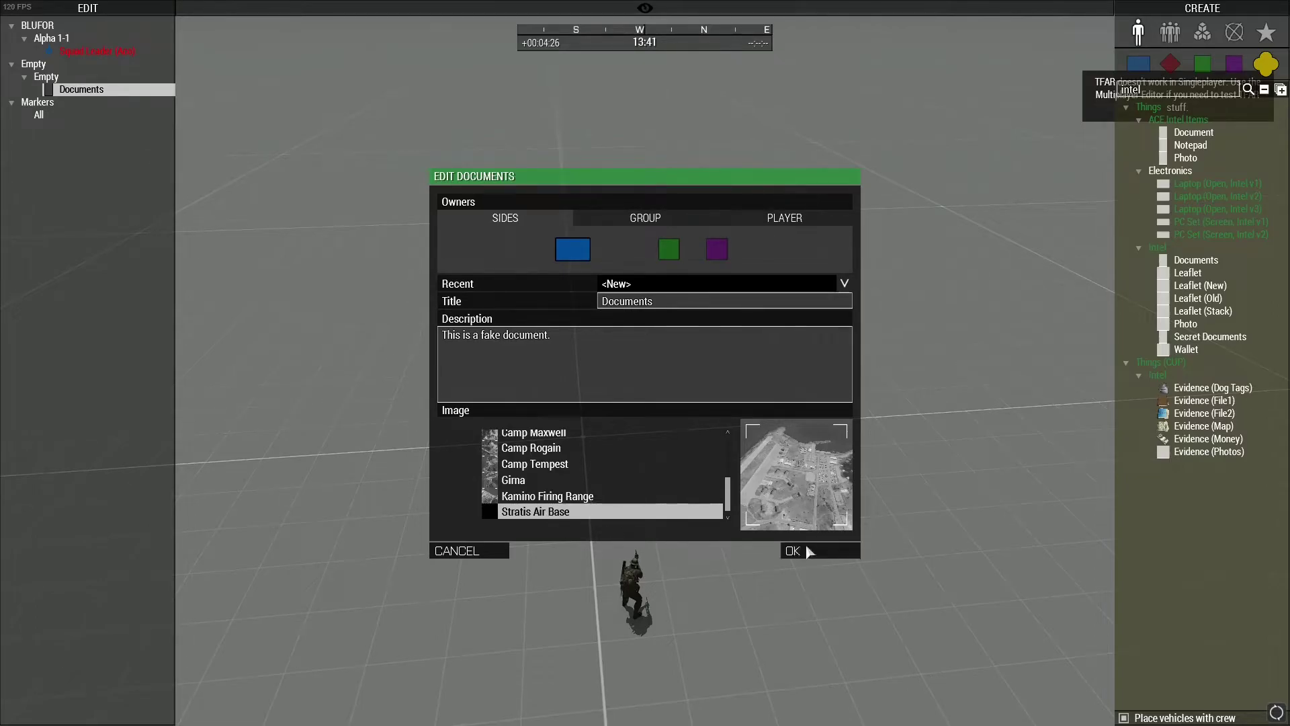
click(786, 552)
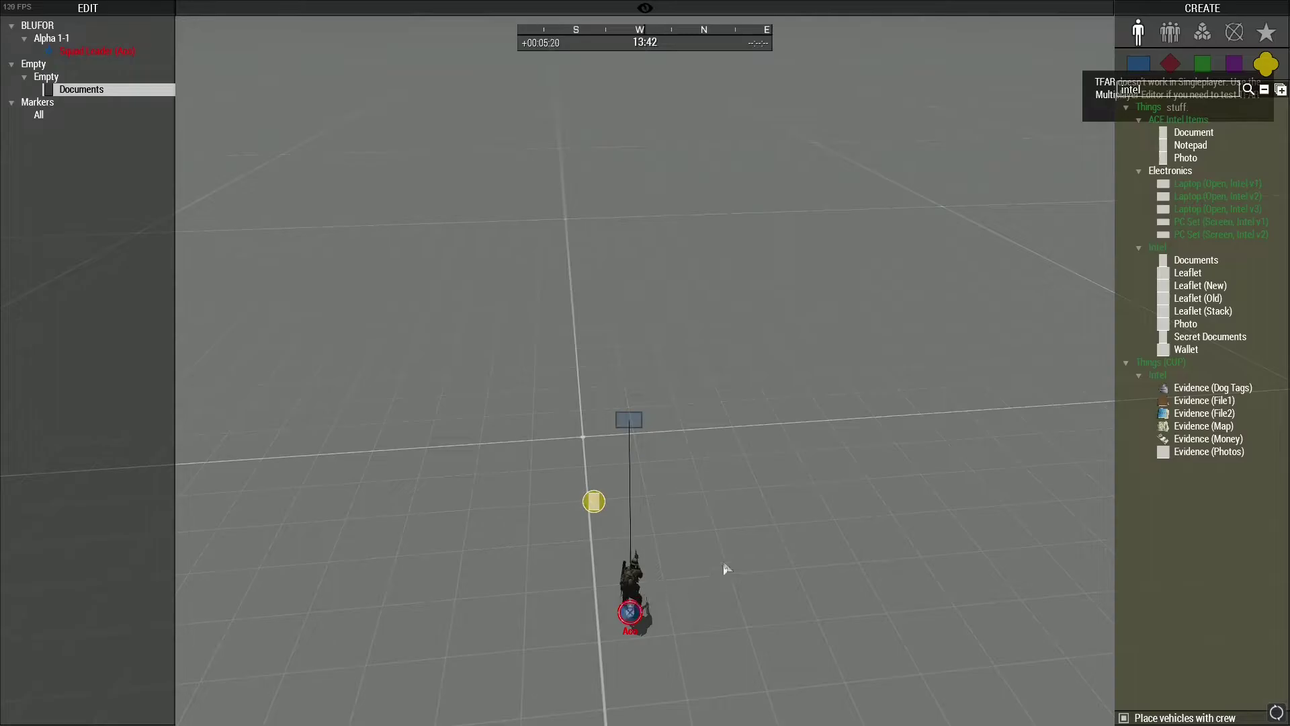
Return to the player view, walk to the placed Documents, pick them up and show the Intel section on the map
key(ctrl+p)
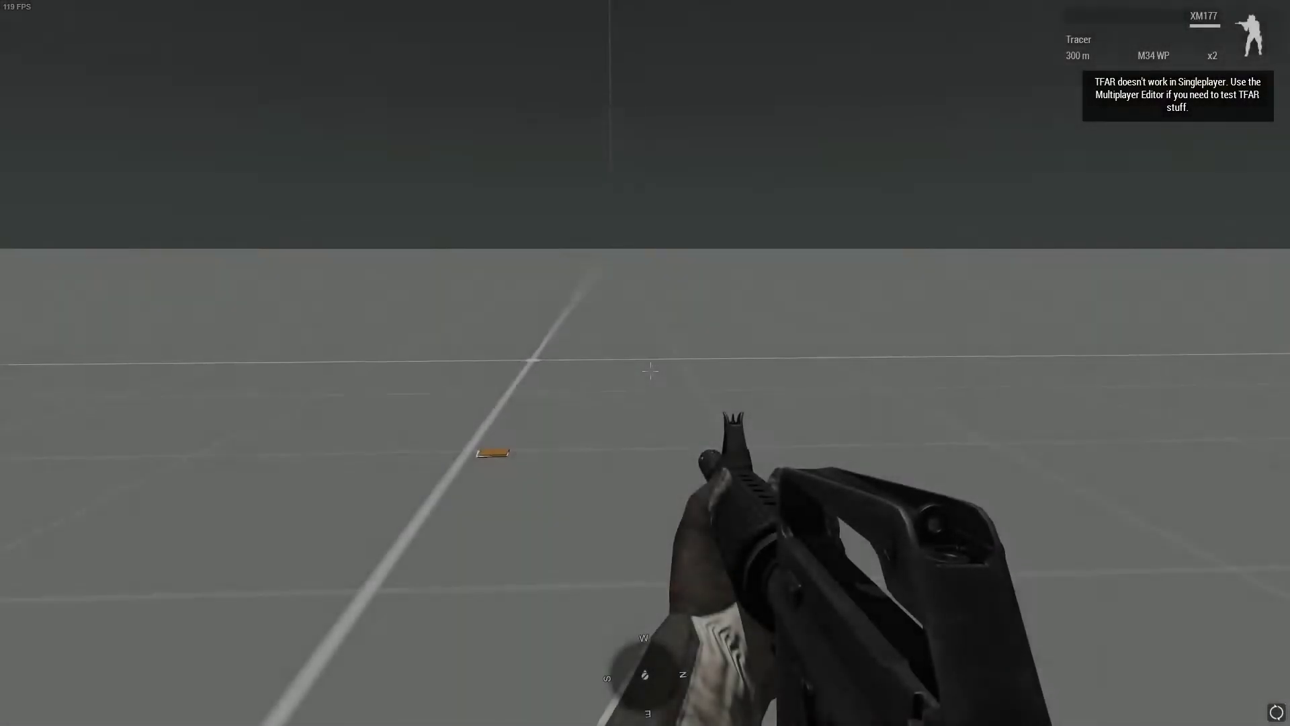
key(w)
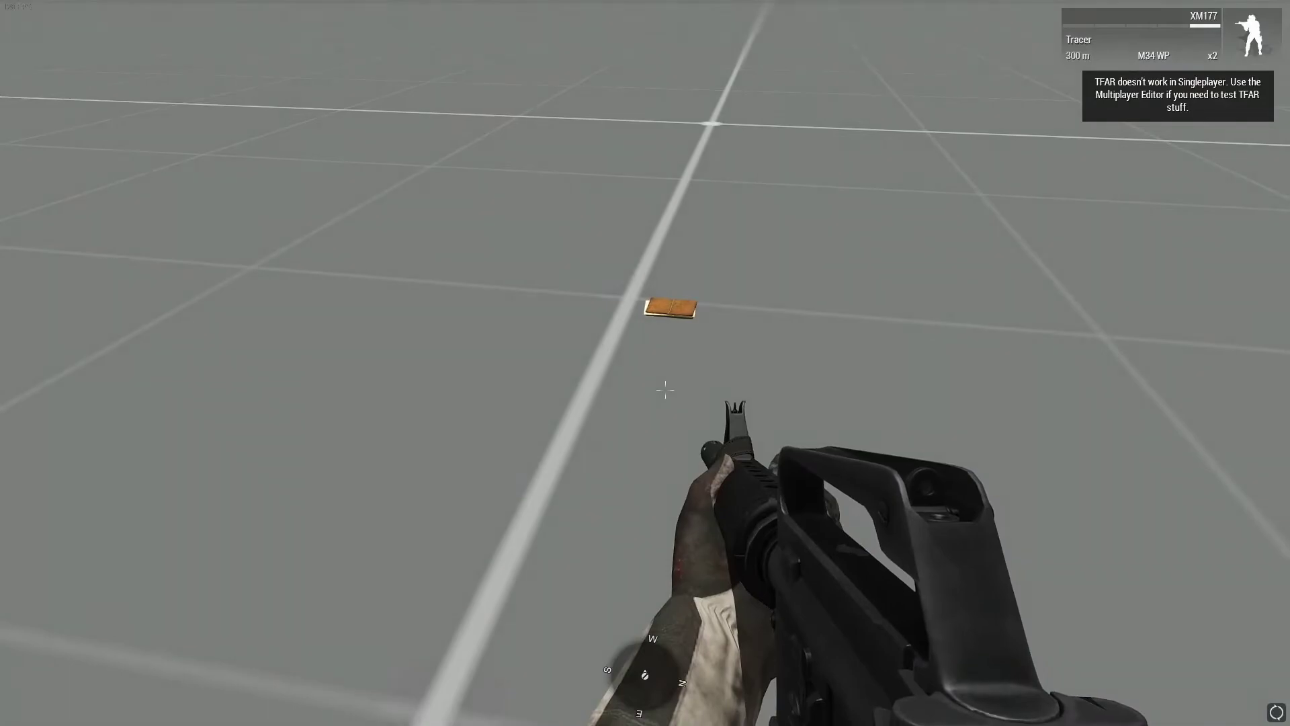
key(w)
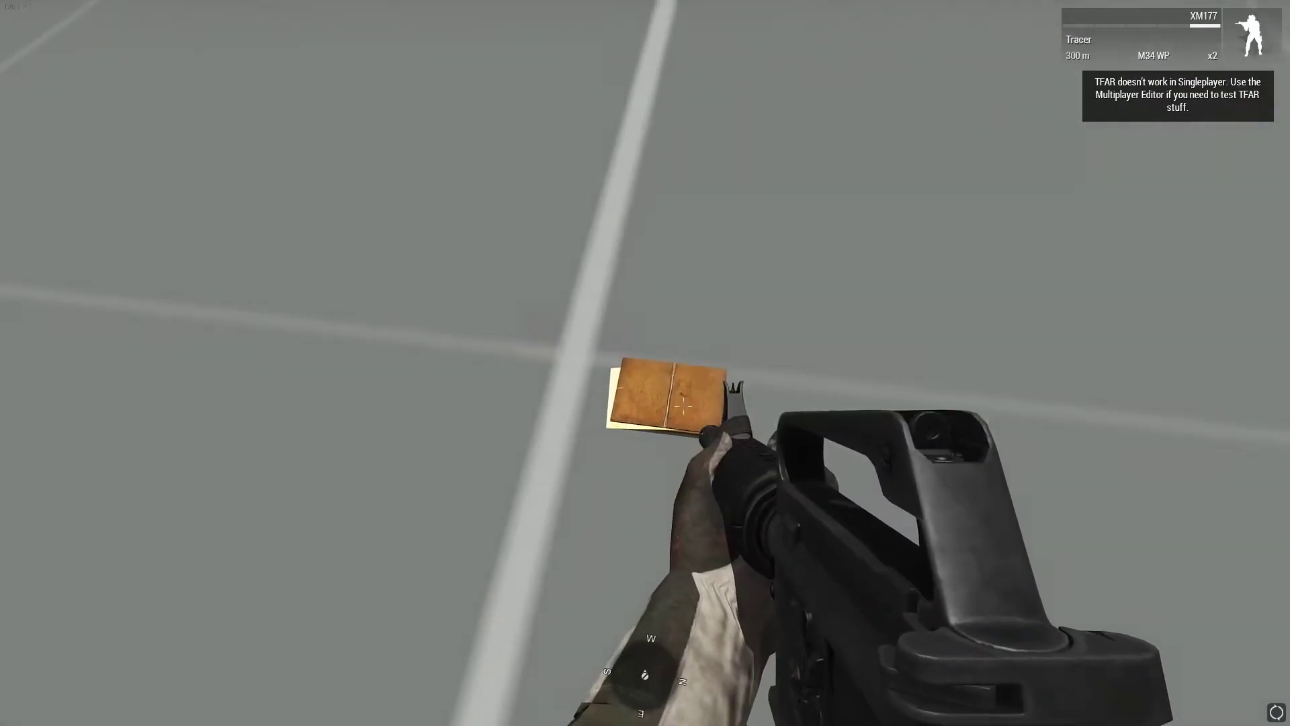
key(space)
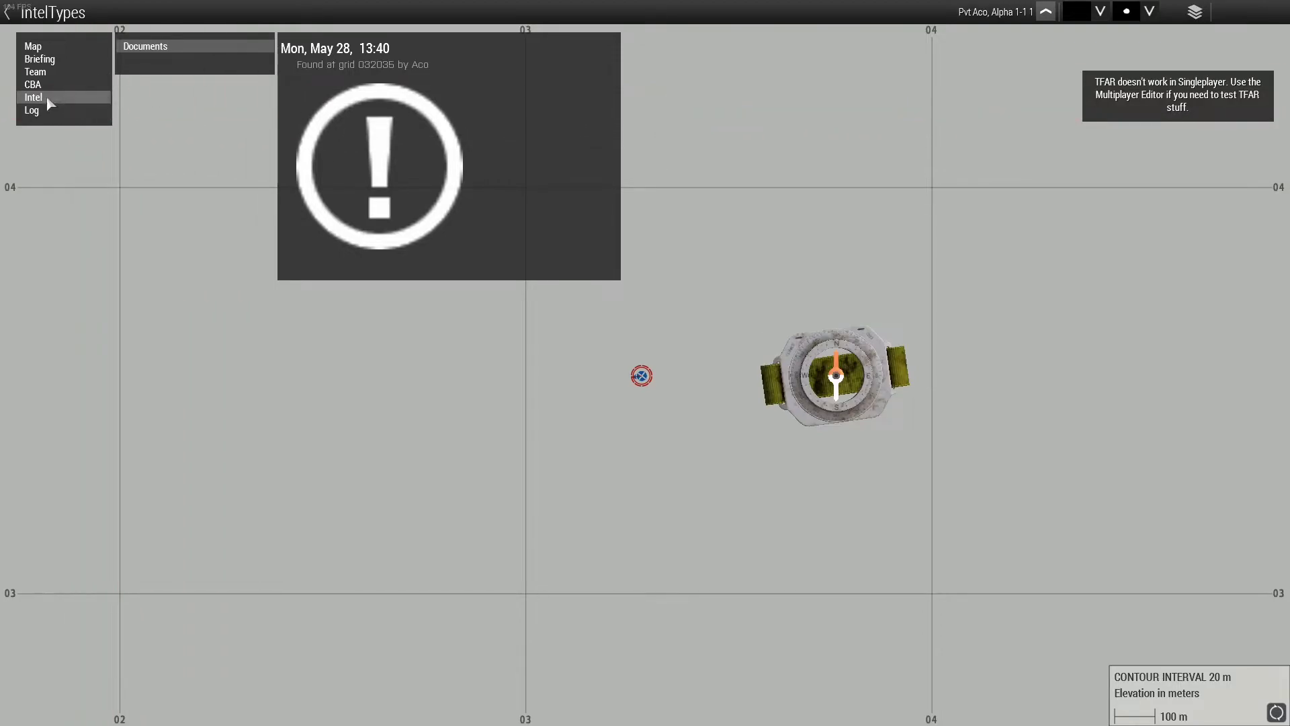
View the map's Intel entries for the picked-up Documents, including the one with the Stratis Air Base image
click(147, 48)
click(143, 60)
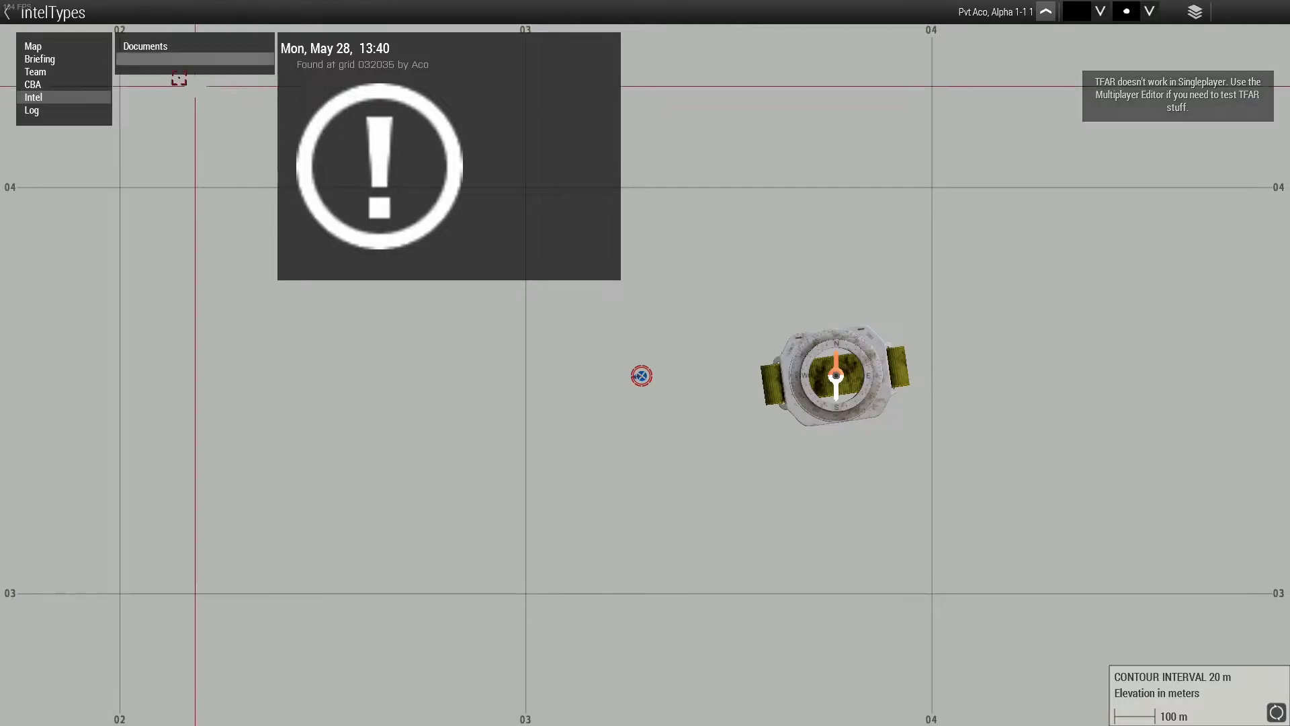
click(141, 47)
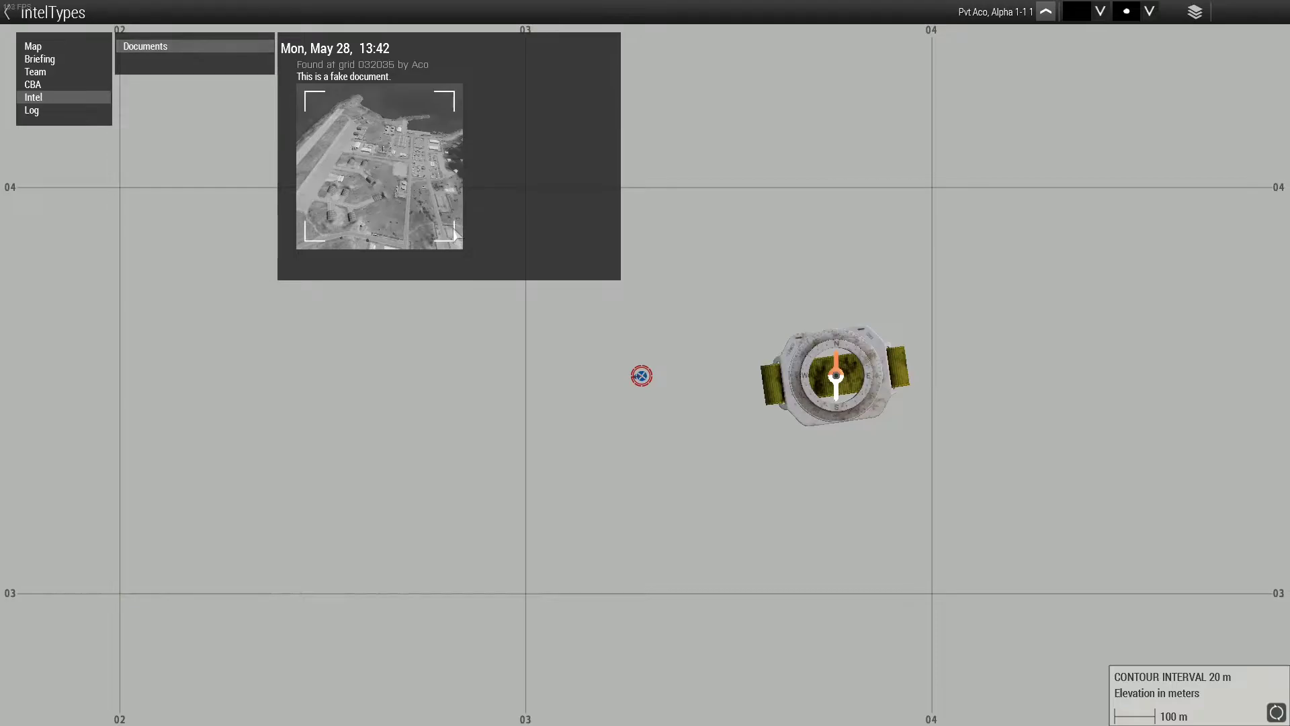
Close the map, end the scenario preview and return to the Eden Editor
key(m)
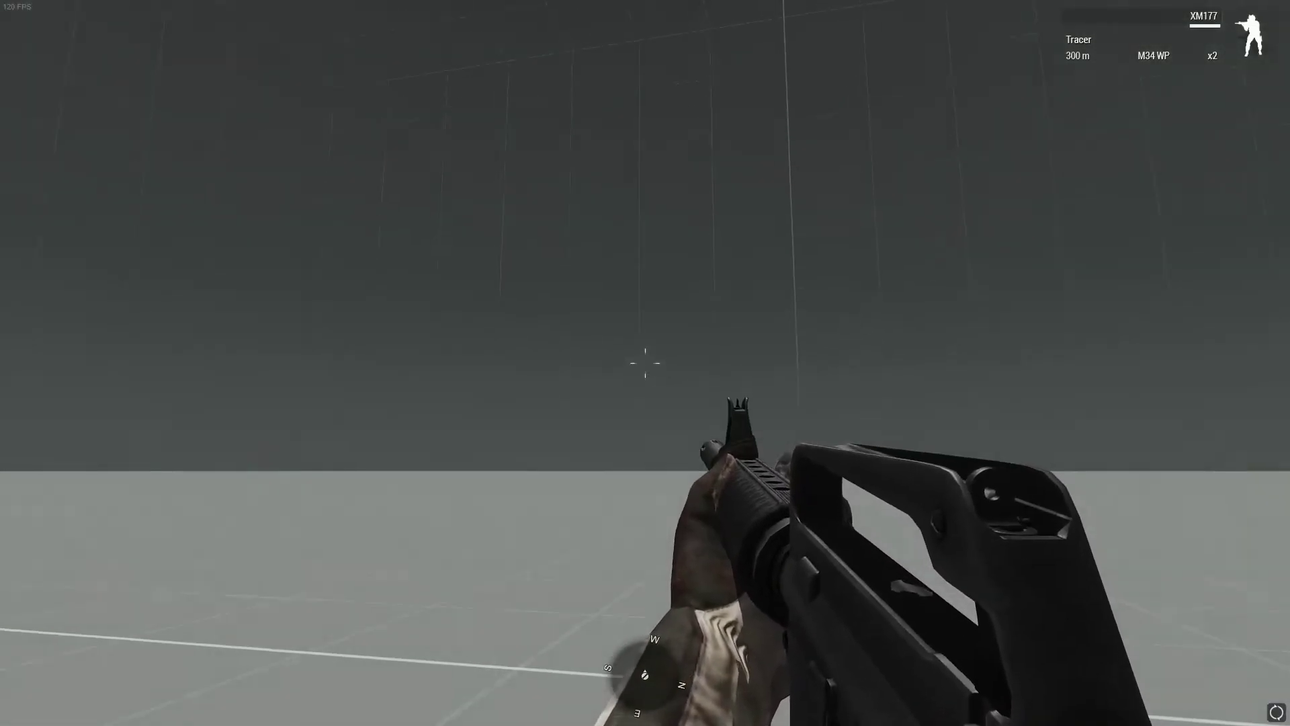
key(alt)
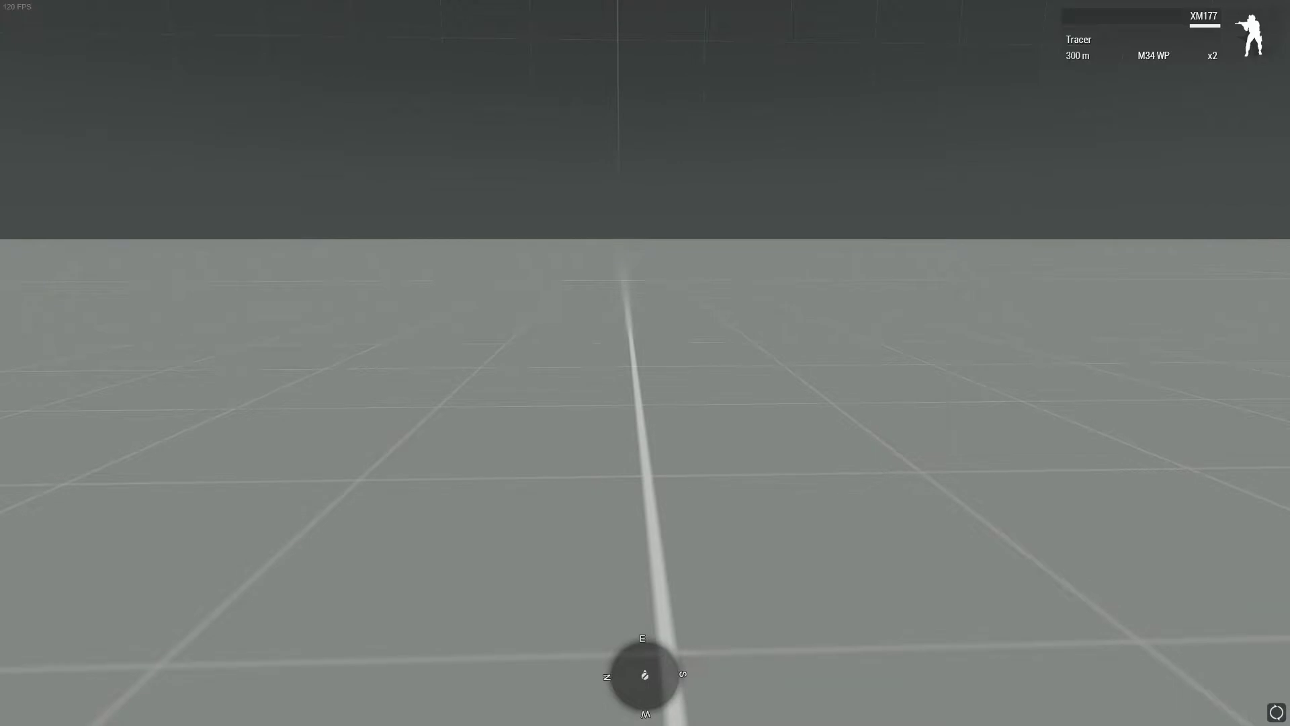
key(Escape)
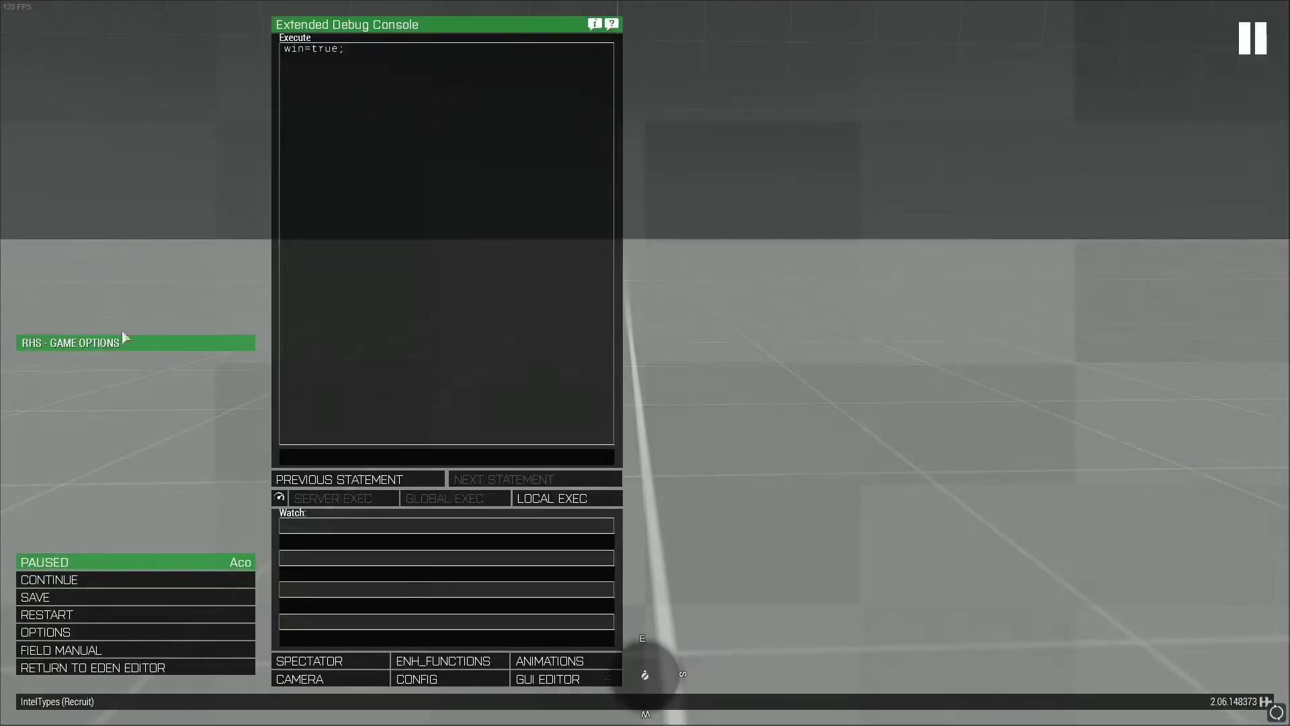
click(135, 674)
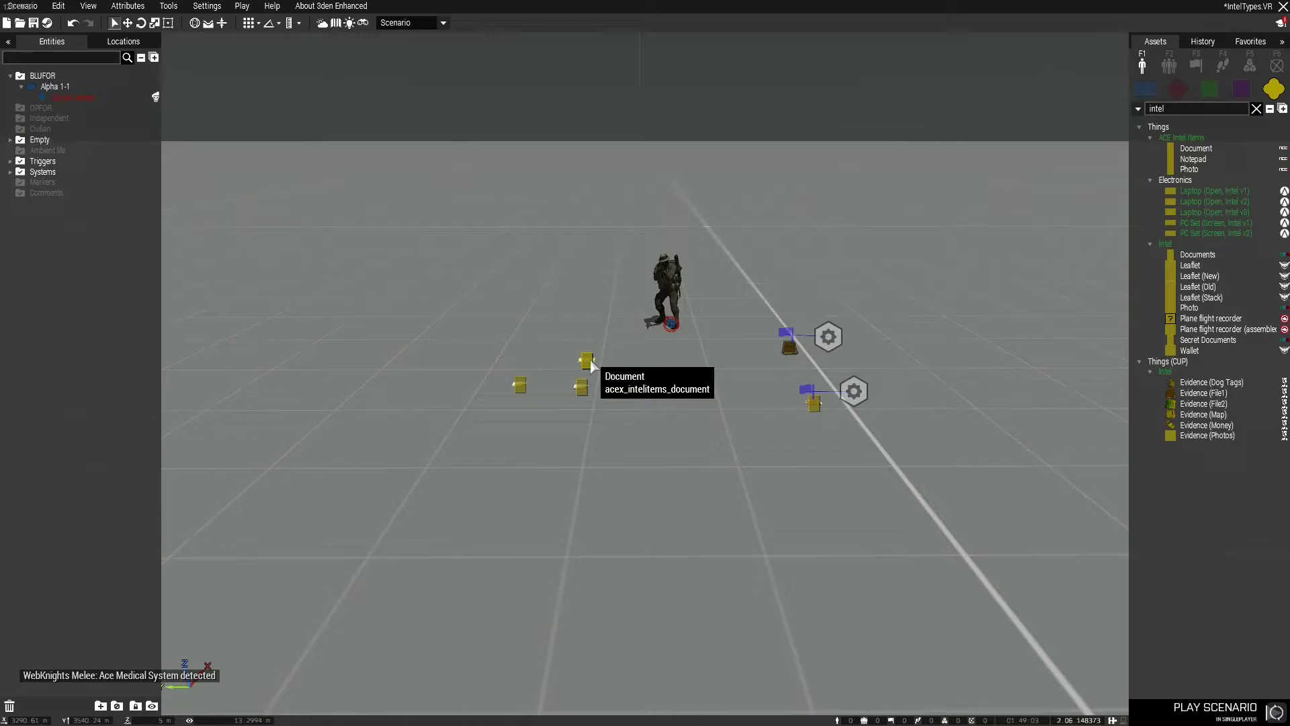
Inspect the text assigned to the ACE Document in its attributes, then close them
scroll(689, 426, up, 5)
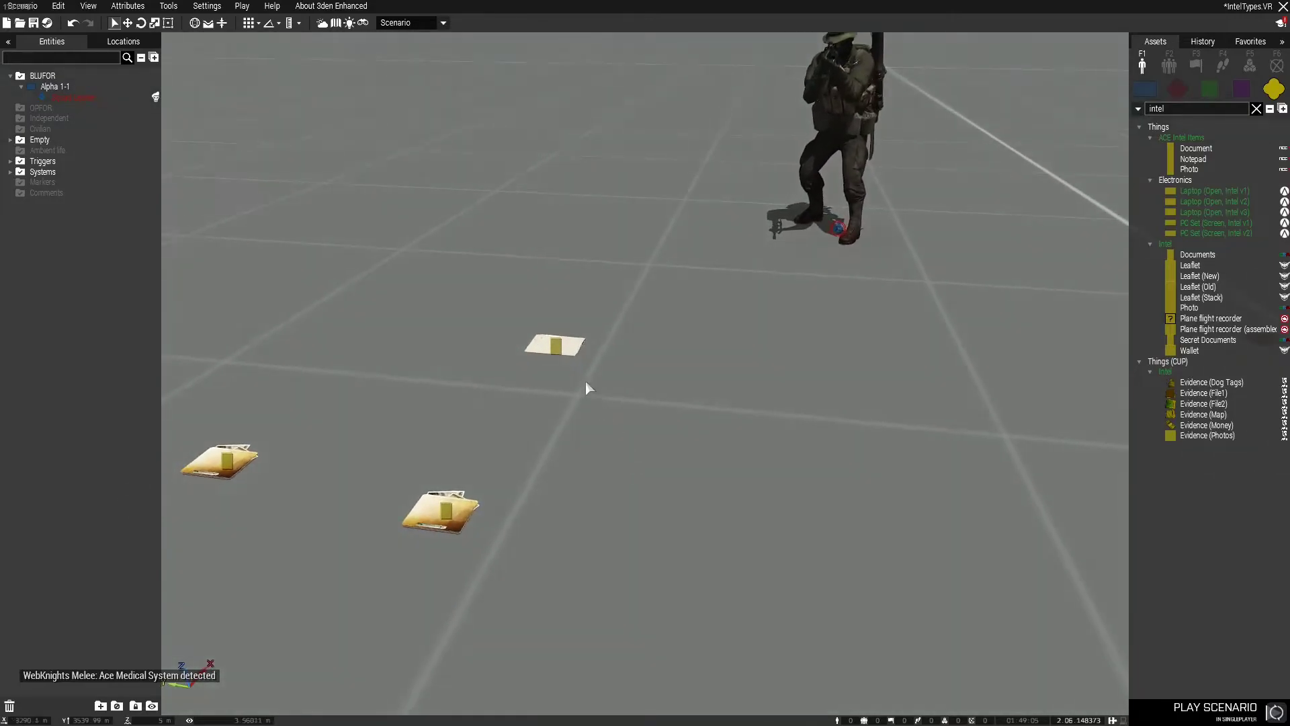
double_click(556, 345)
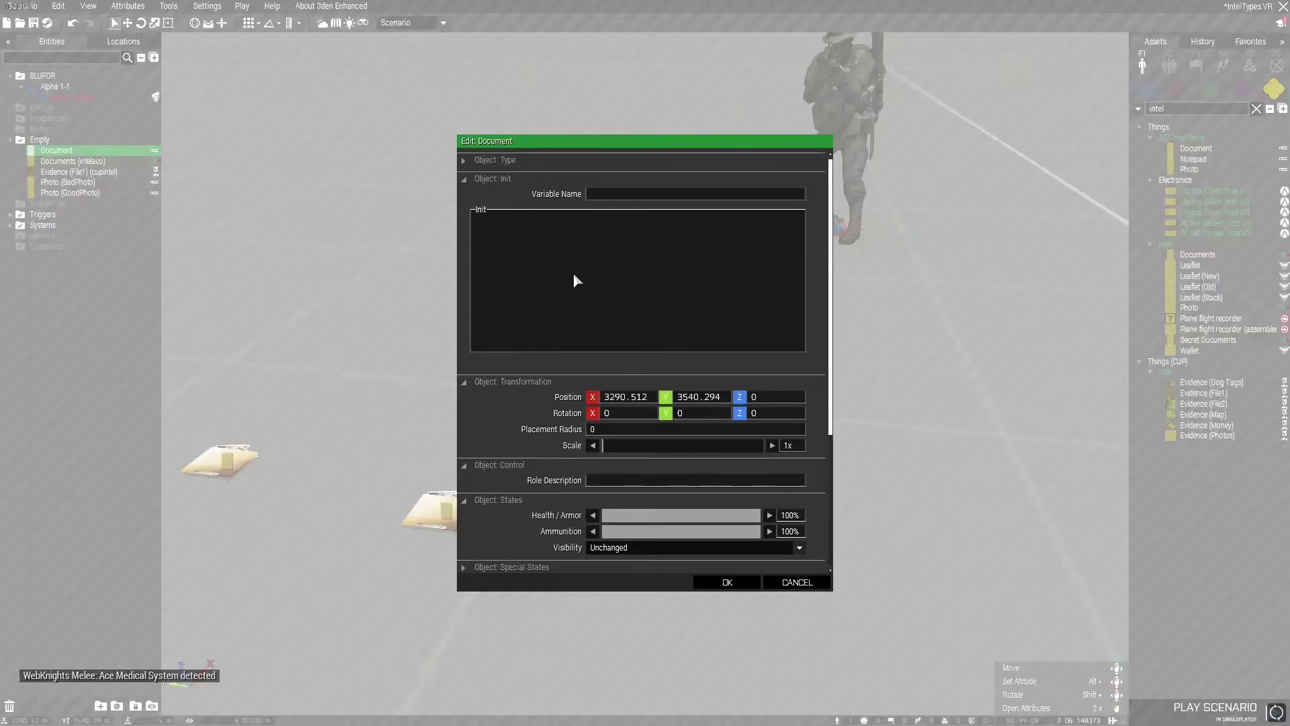
scroll(576, 285, down, 6)
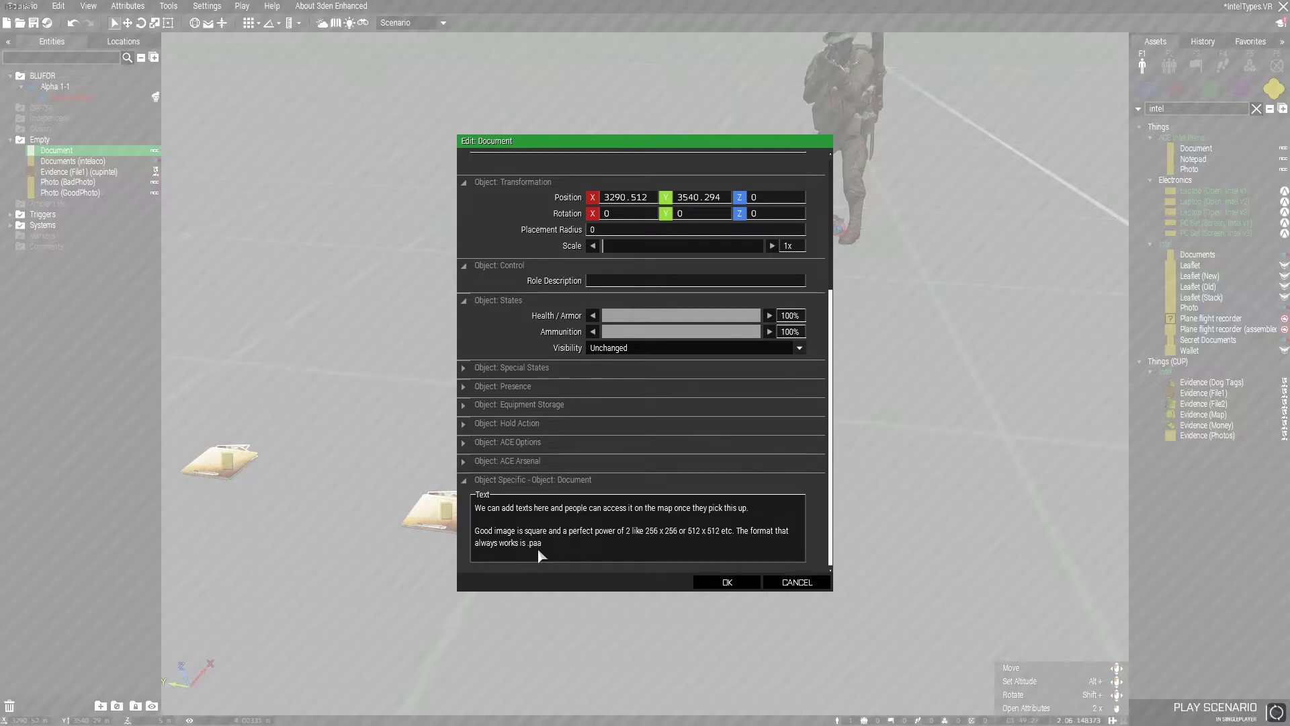
click(726, 582)
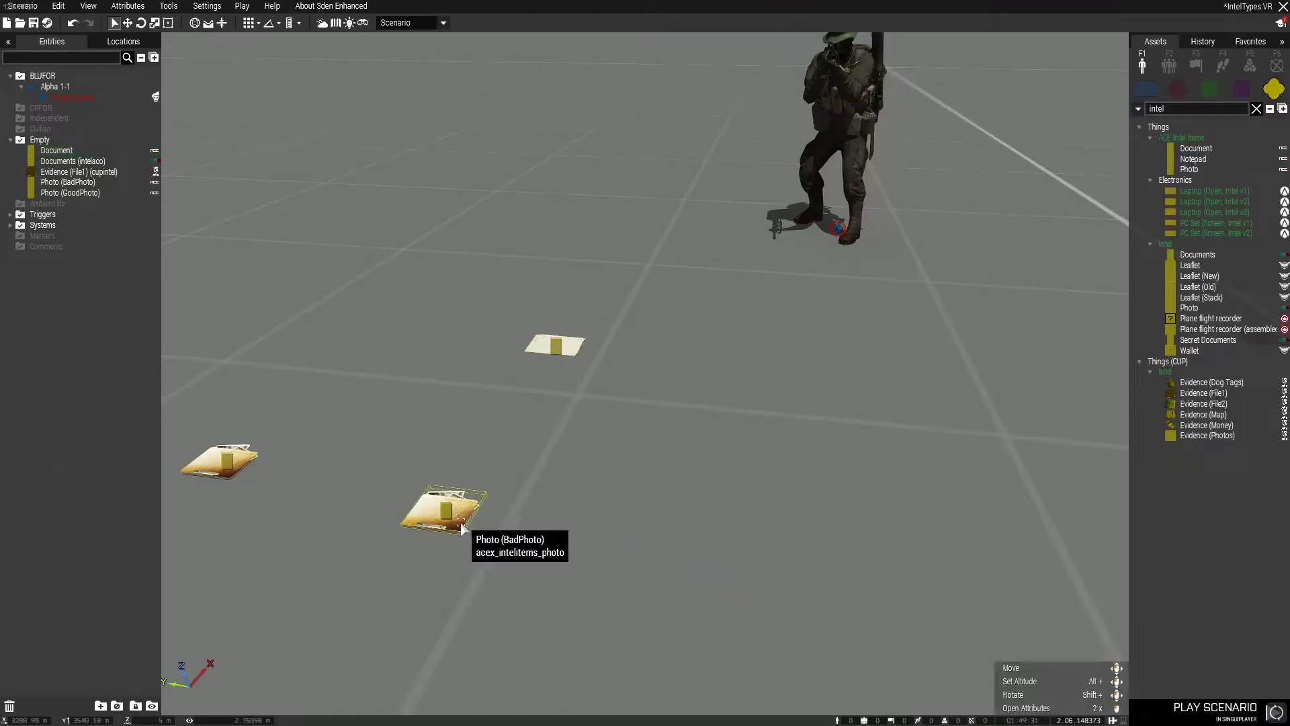
Check the photo filename assigned to the BadPhoto object in its attributes
key(a)
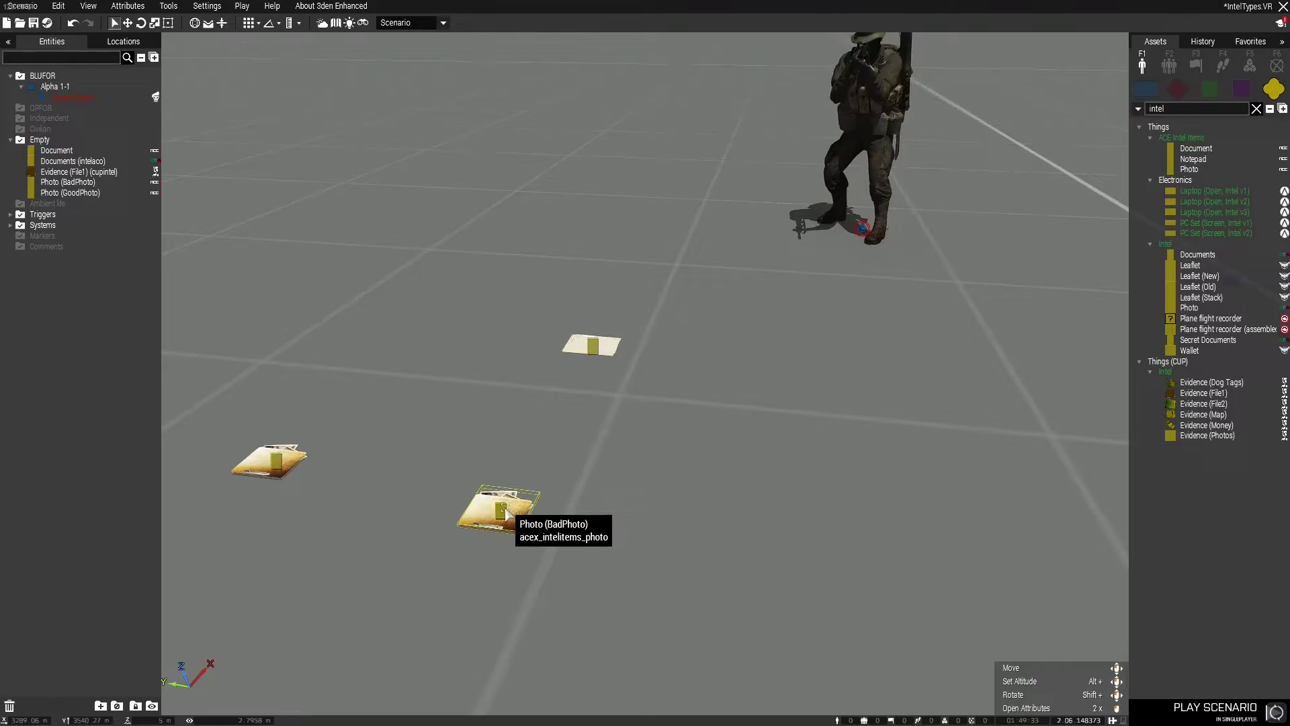
double_click(505, 512)
scroll(591, 556, down, 5)
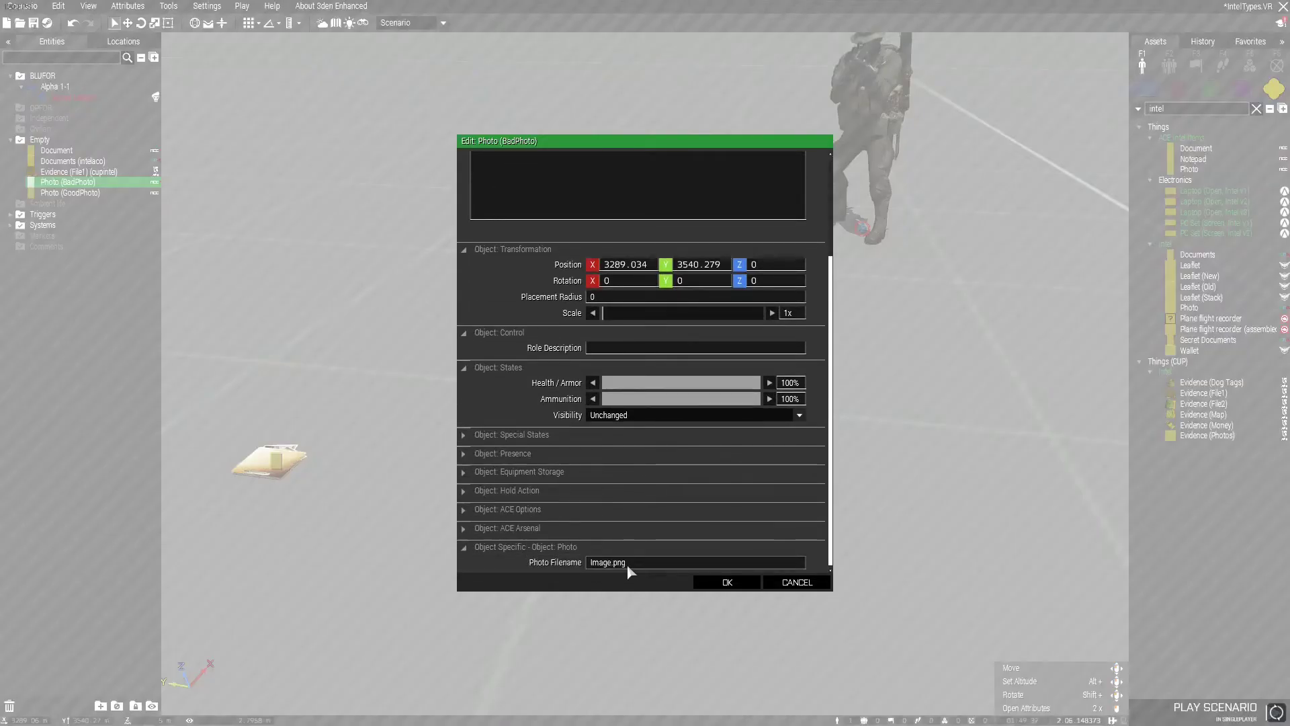
click(727, 582)
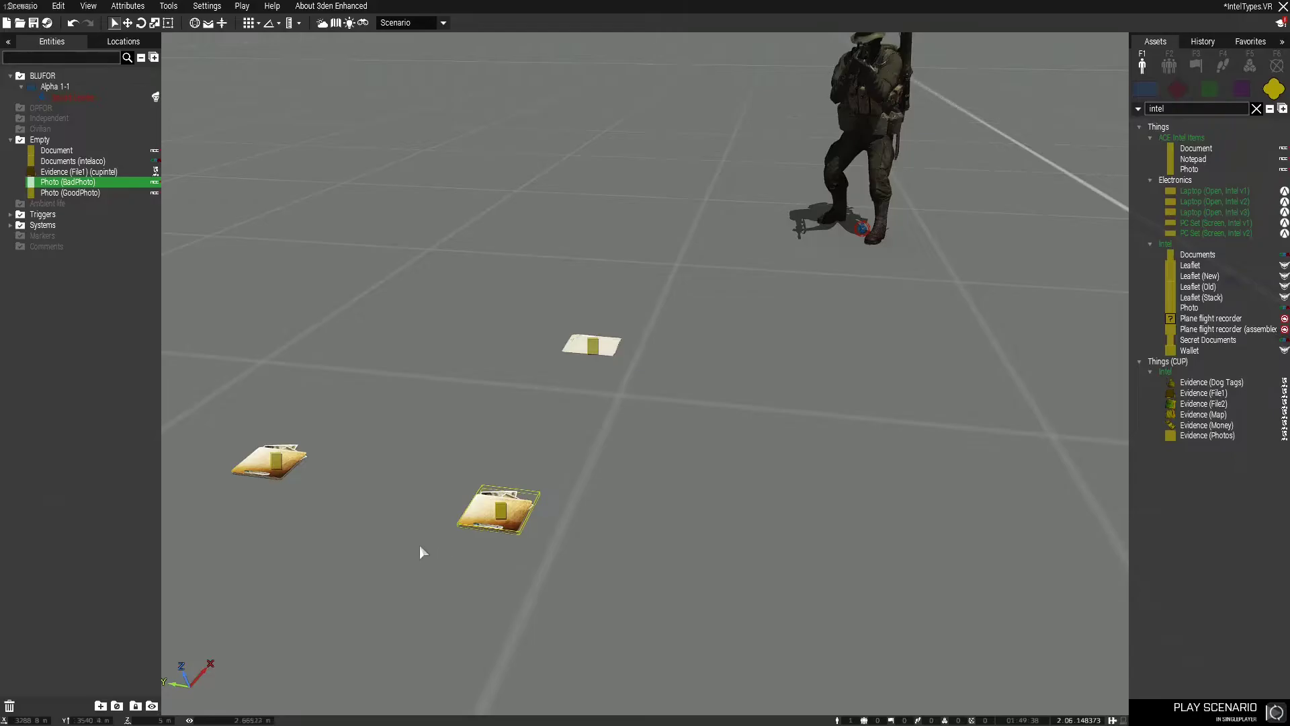
Check the photo filename assigned to the GoodPhoto object in its attributes
double_click(275, 462)
scroll(554, 549, down, 2)
scroll(553, 549, down, 1)
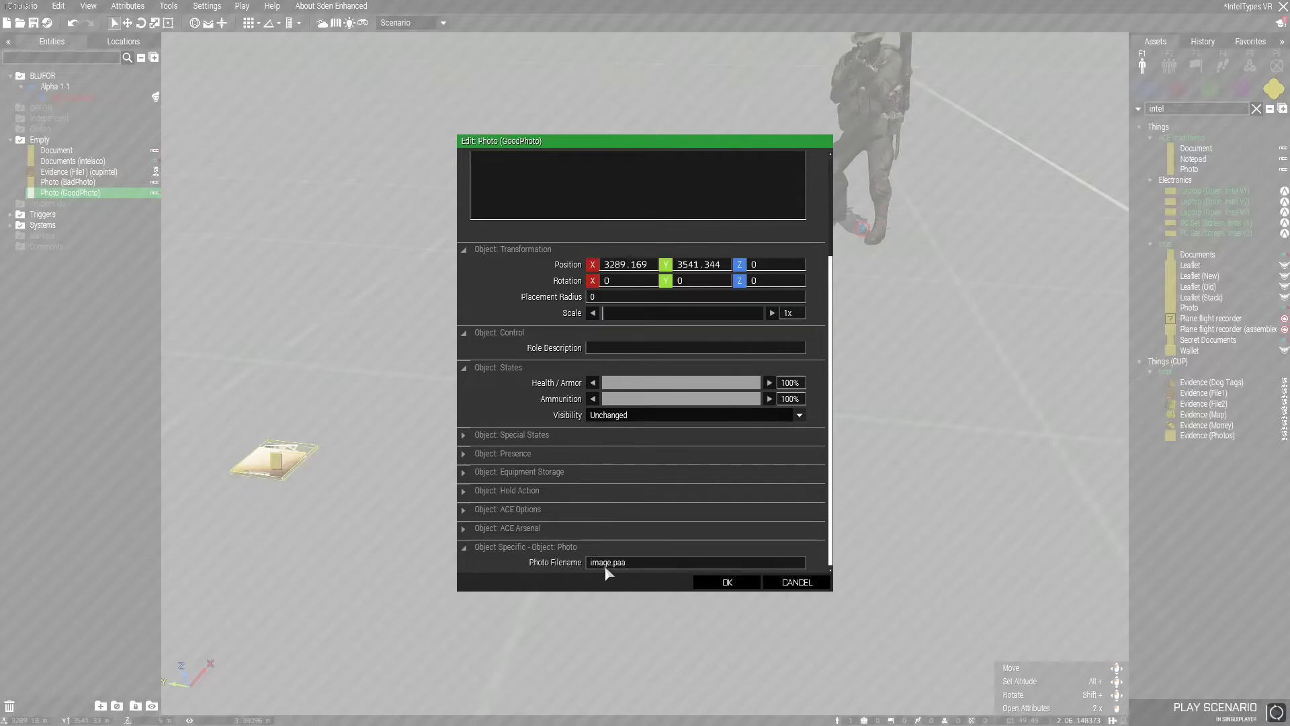
click(731, 582)
Switch to the IntelTypes.VR mission folder in File Explorer and delete Image.paa
click(632, 597)
key(alt+Tab)
key(alt+Tab)
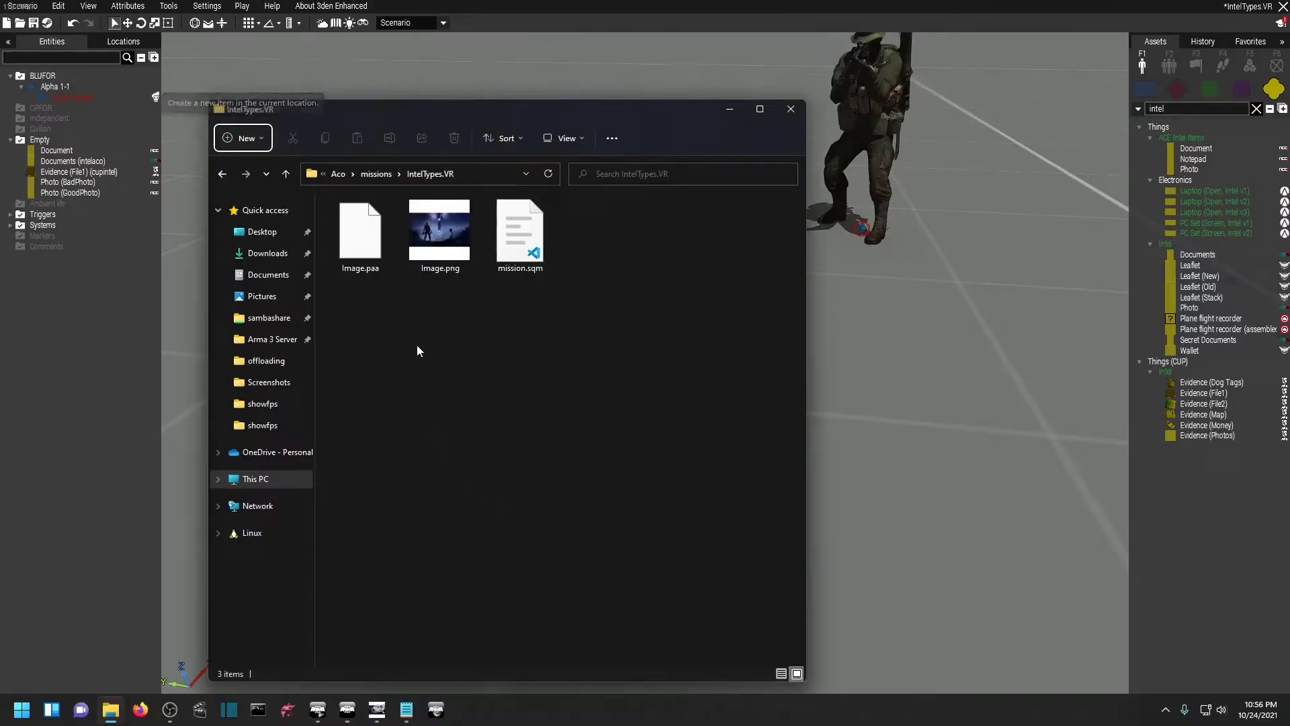
click(372, 260)
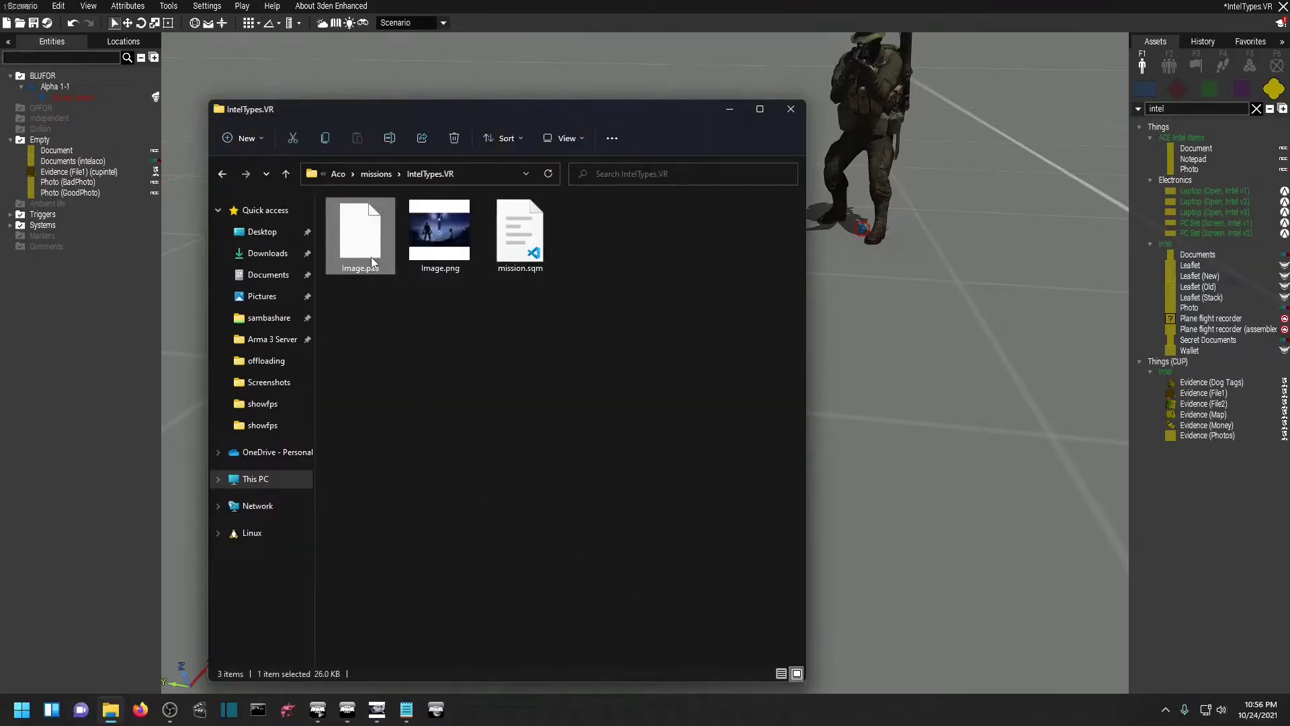
key(Delete)
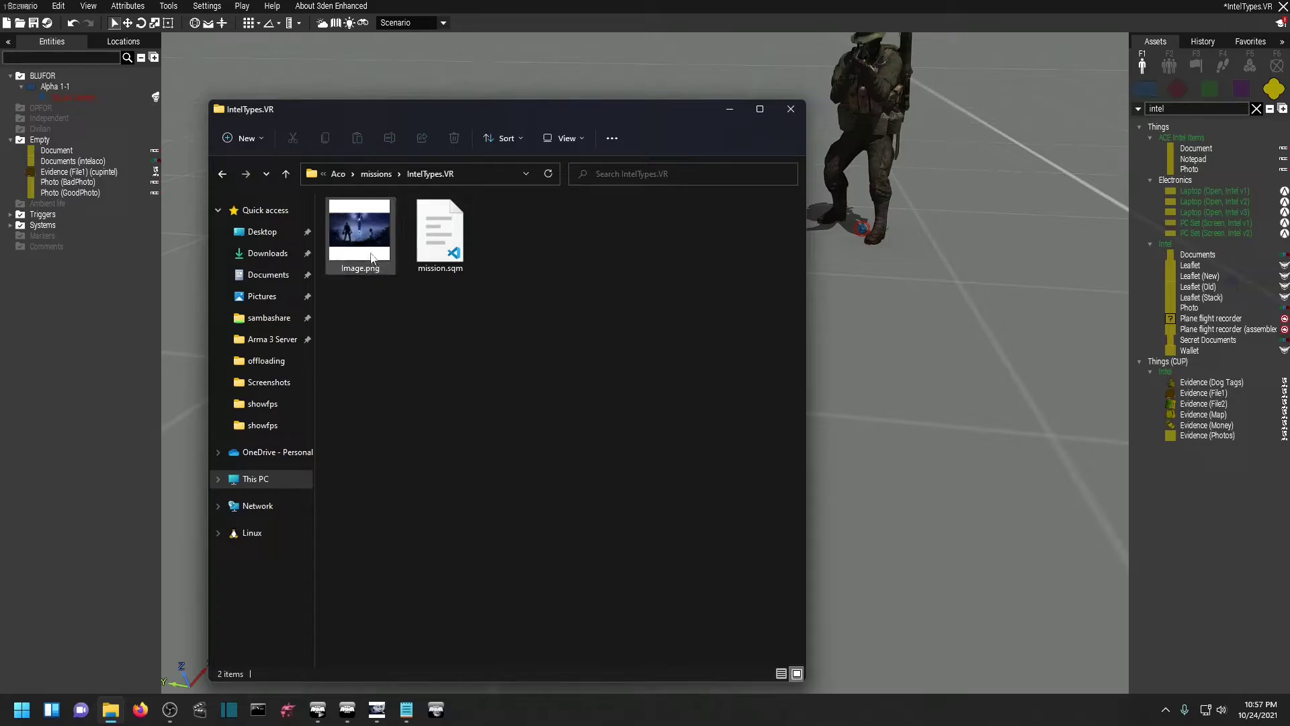
Switch to GIMP and open Arma 3 Contact_wallpaper_1920x1080.jpg from the Screenshots folder
click(379, 713)
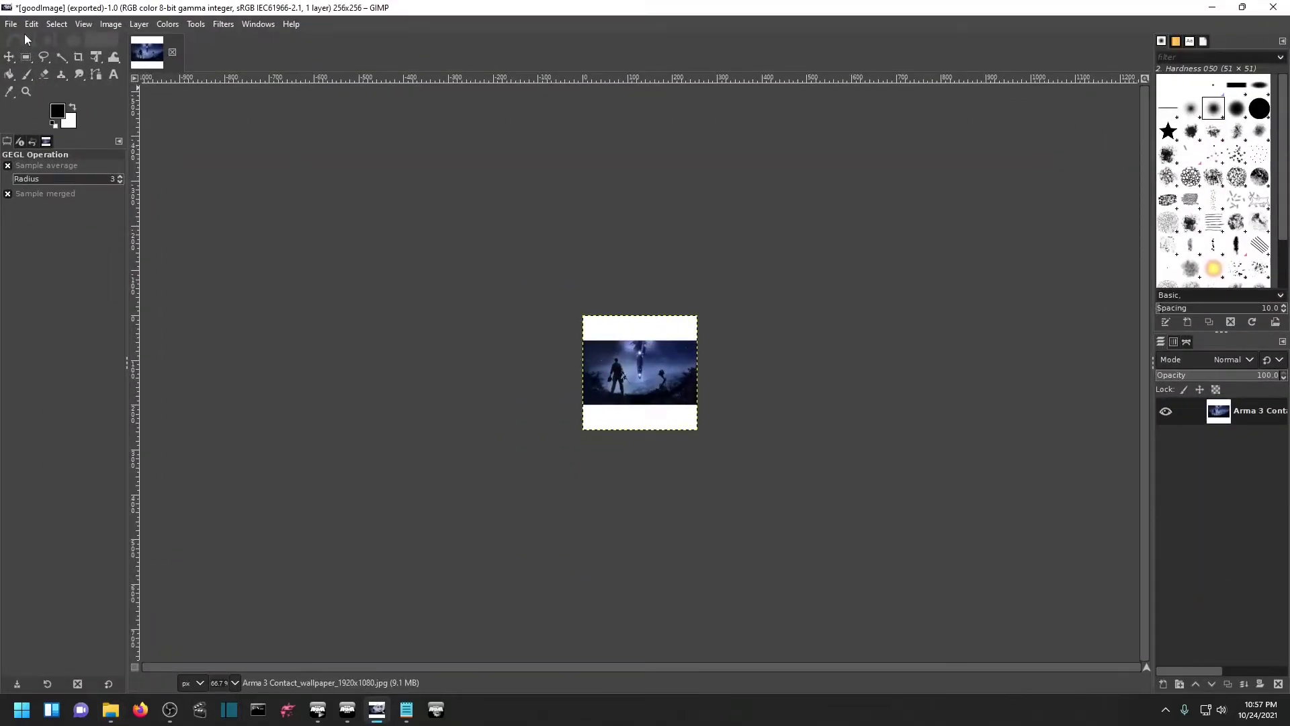
click(10, 24)
click(32, 72)
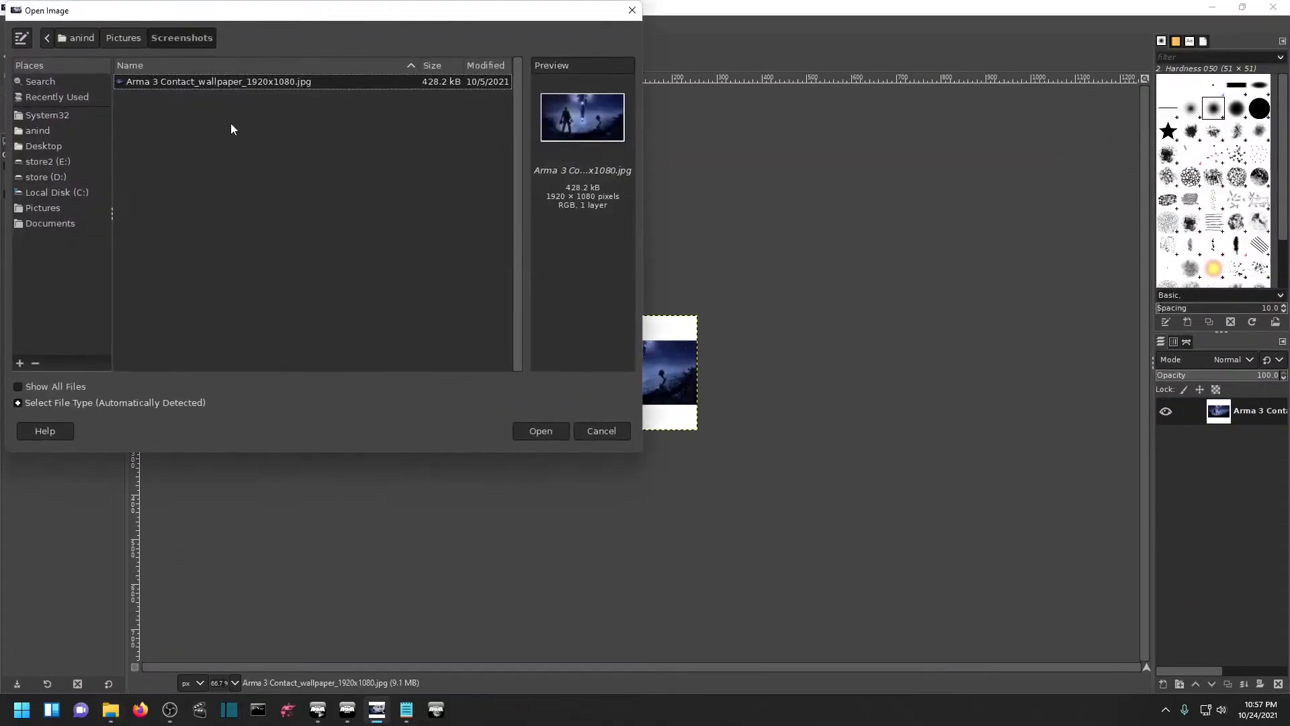
click(550, 431)
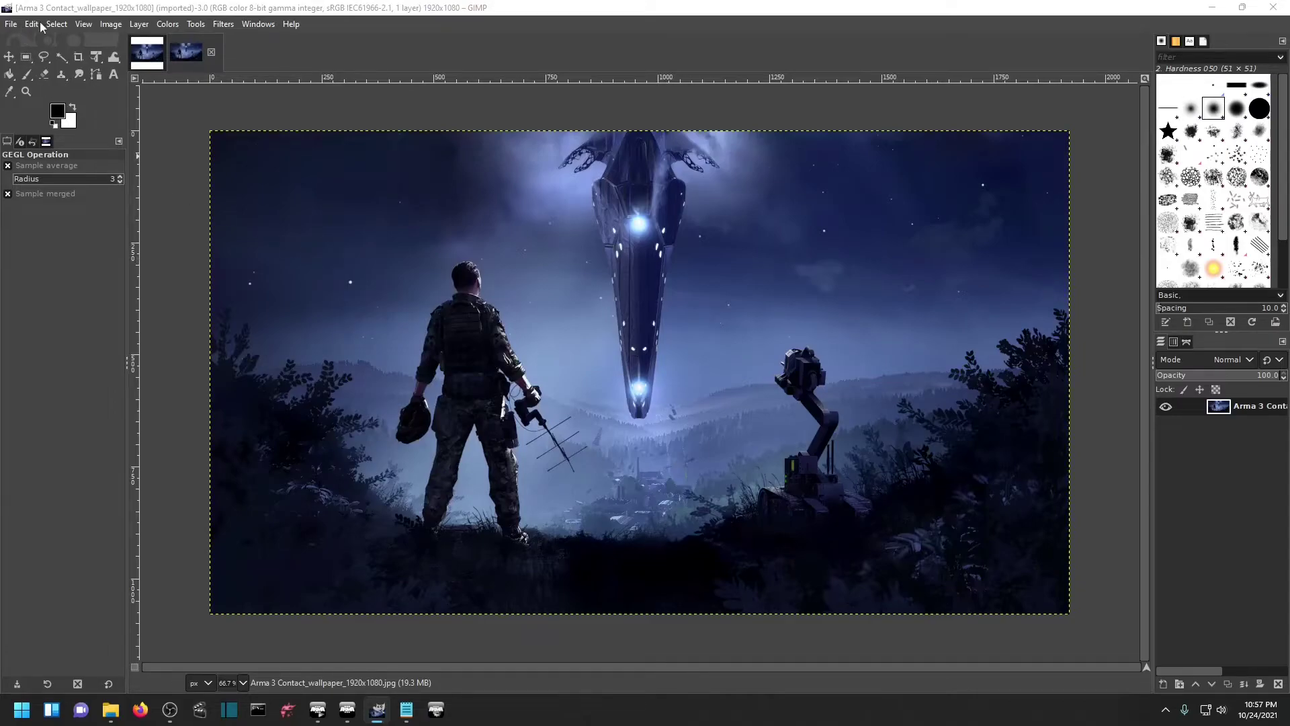
Scale the wallpaper image to a width of 256 px, keeping its proportions
click(111, 25)
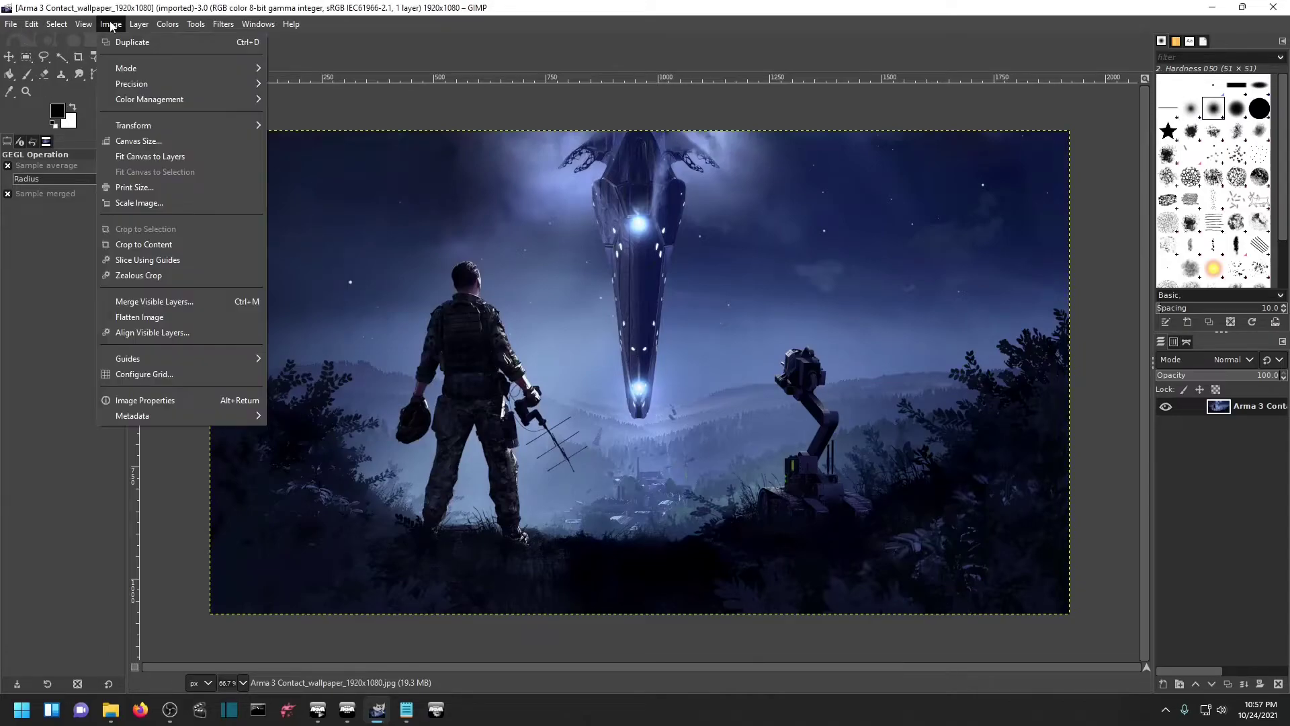
click(141, 203)
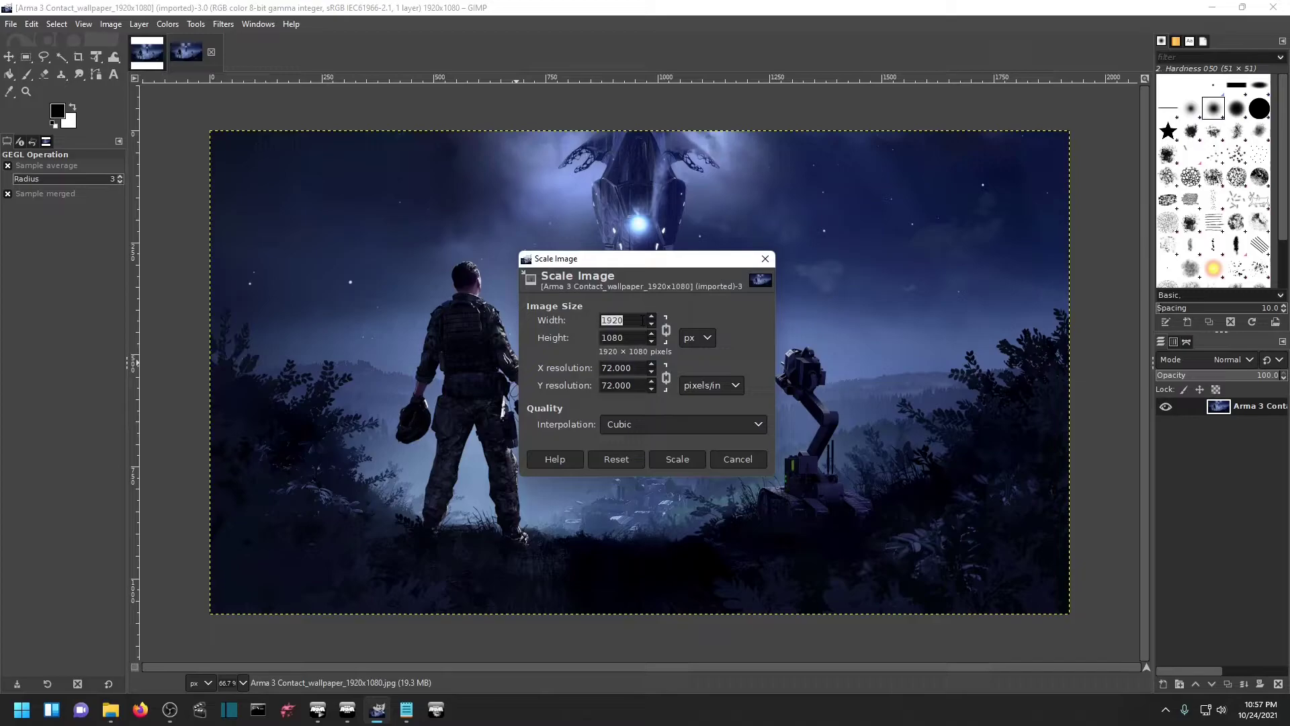
text(256)
click(643, 336)
click(693, 459)
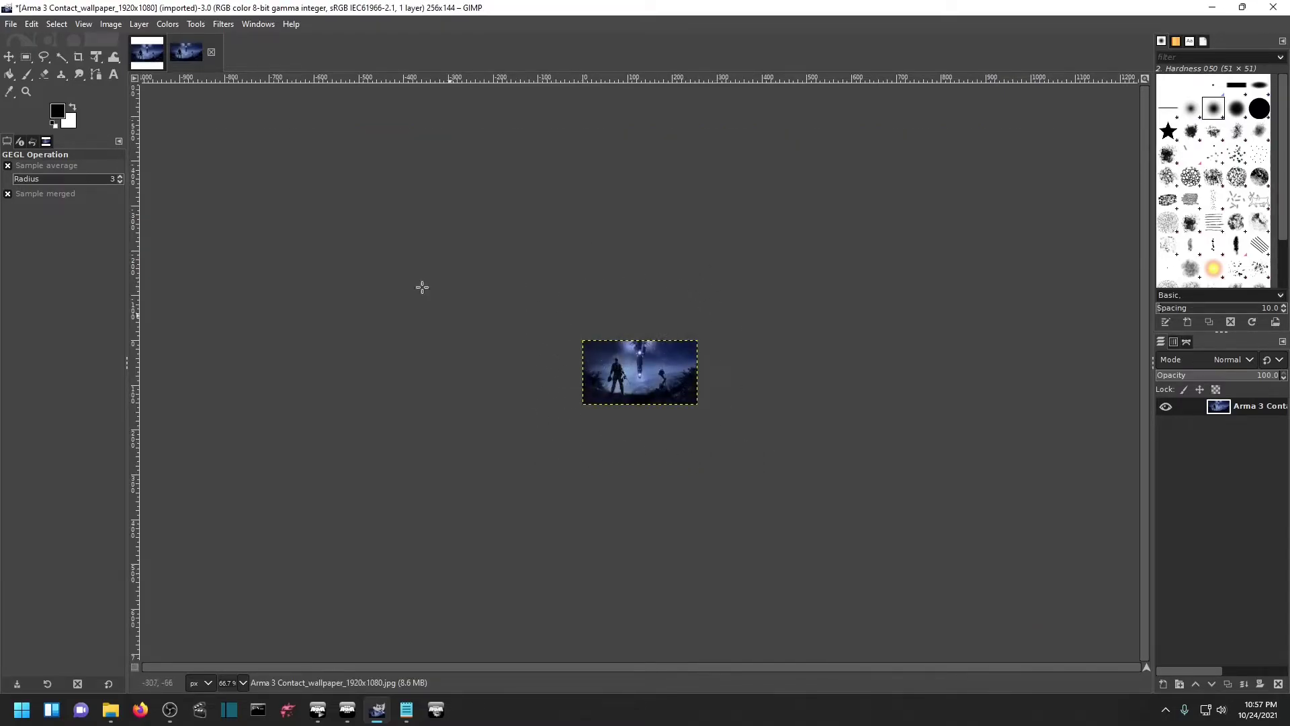
Resize the canvas to 256 × 256 px with the image centred, image-sized layers resized and white fill
click(112, 25)
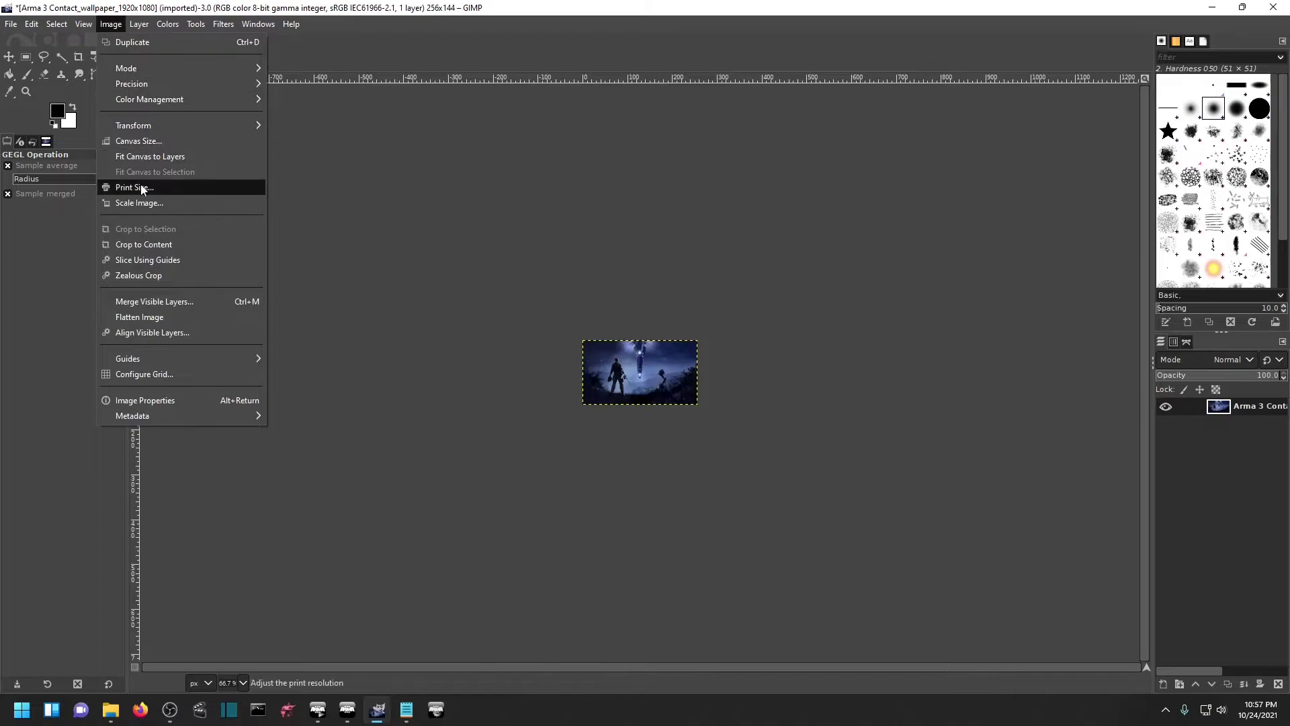
click(141, 141)
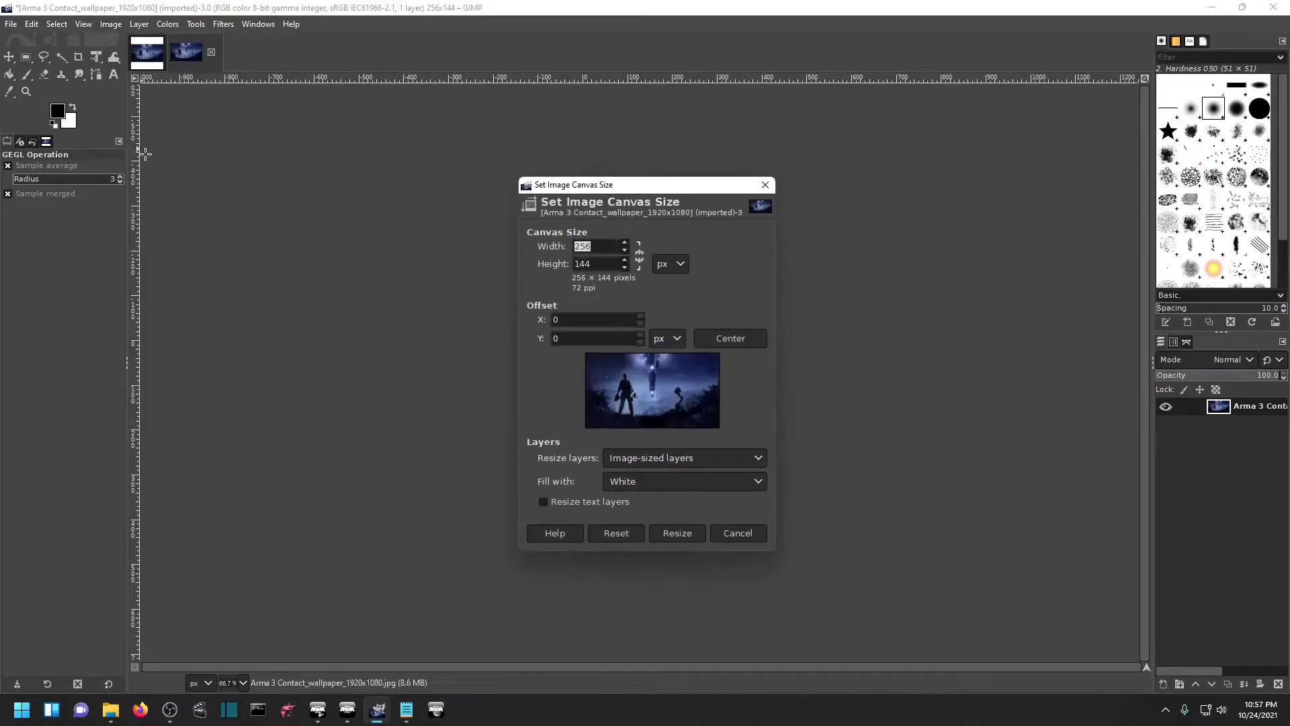
click(592, 264)
drag(593, 264, 508, 262)
text(256)
click(590, 319)
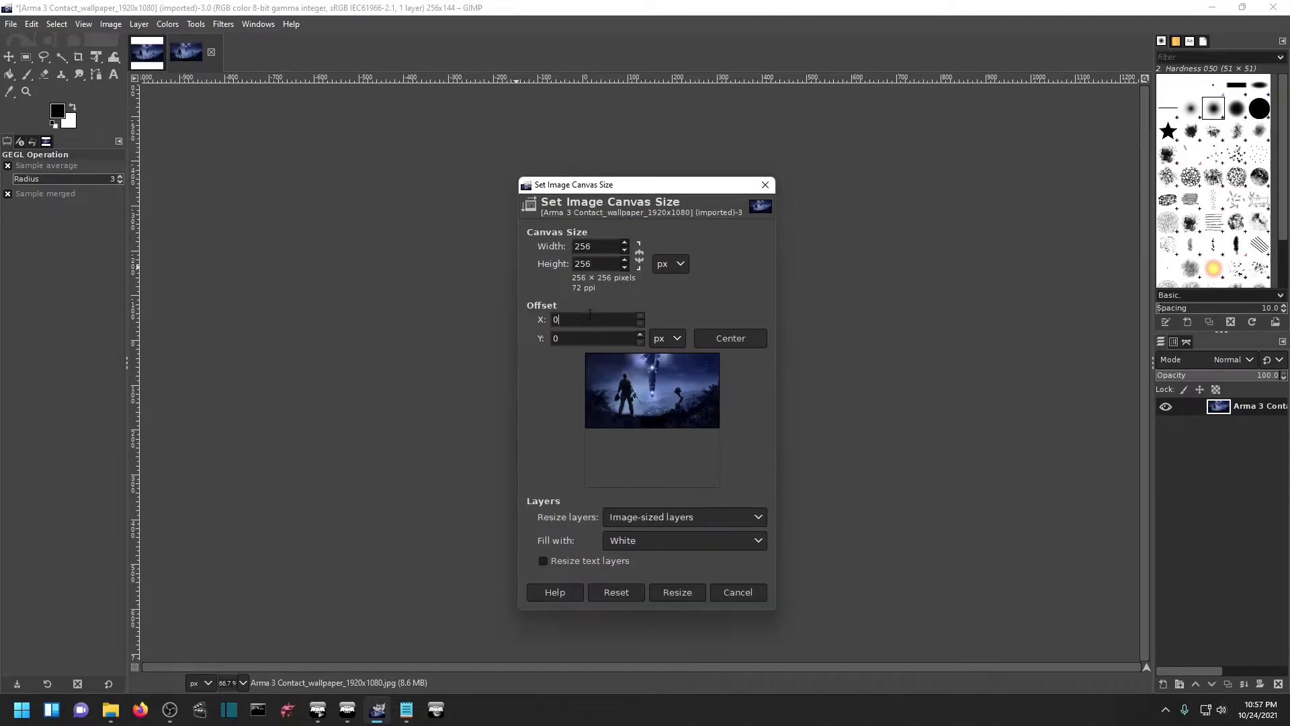
click(735, 339)
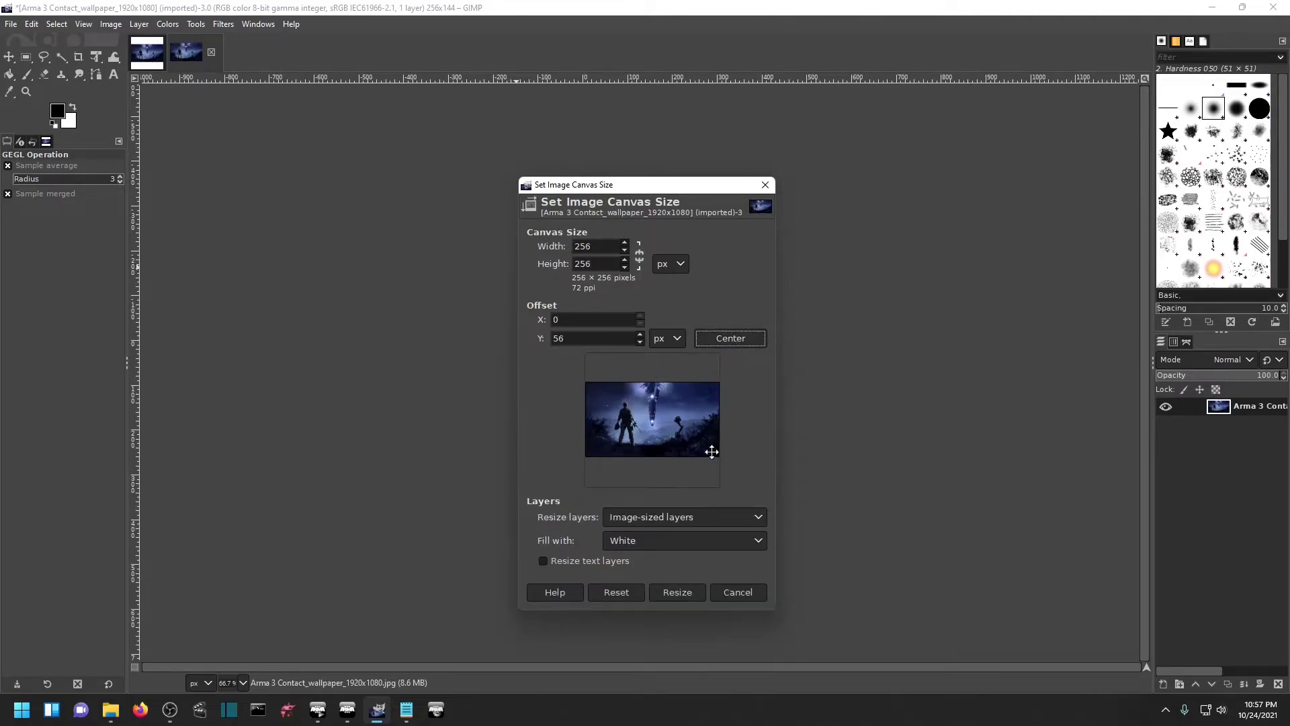
click(649, 541)
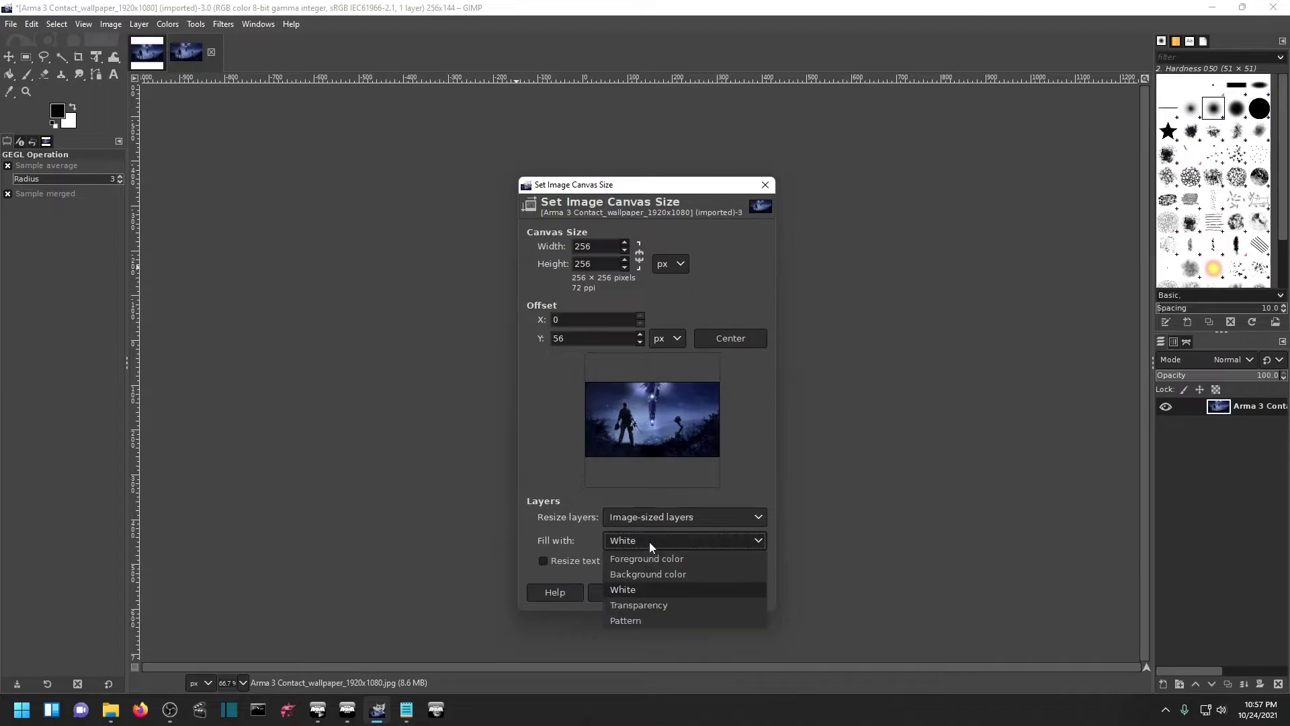
click(650, 541)
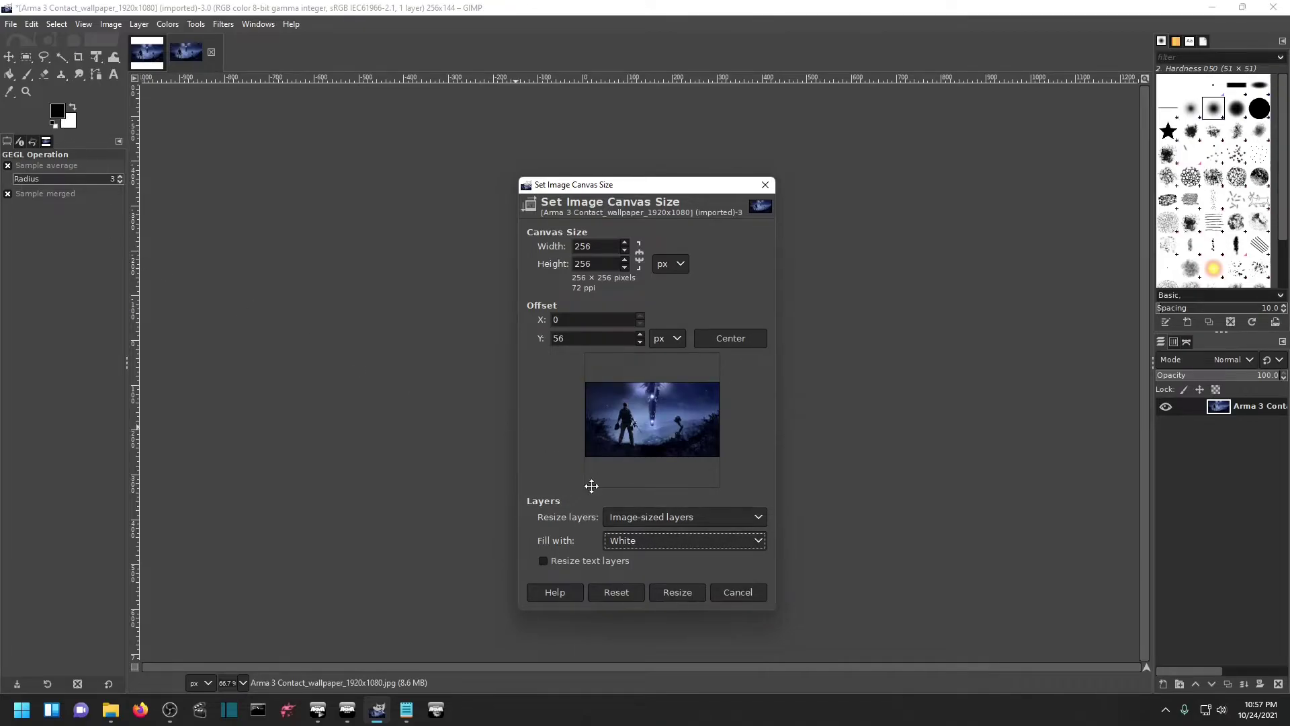
click(689, 592)
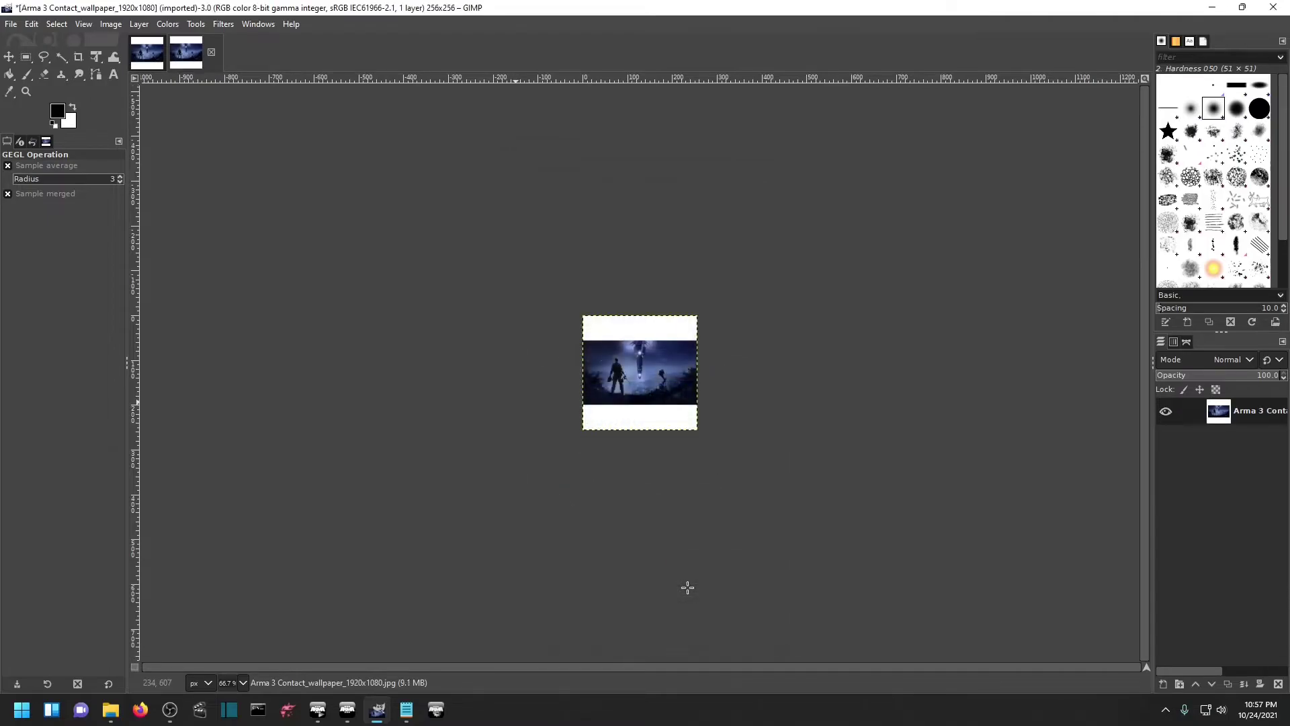
Compare the resized wallpaper with the open goodImage document and look up the export command
click(141, 59)
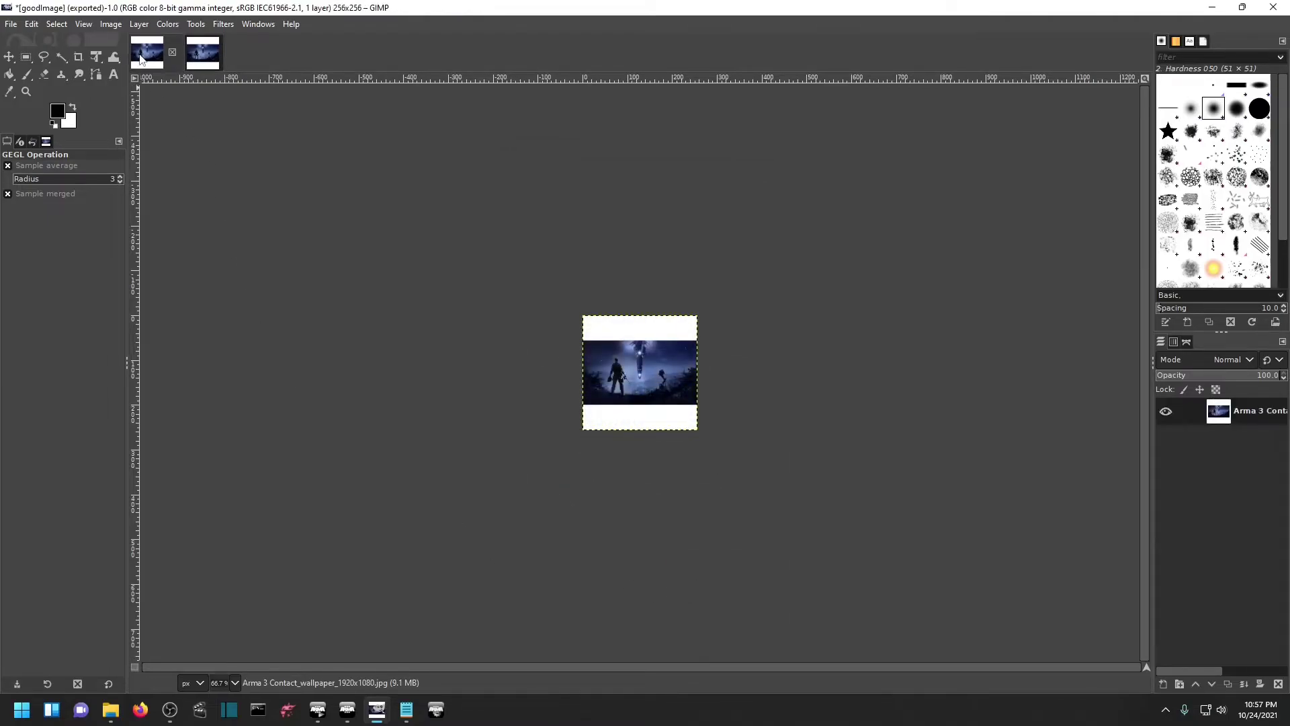
click(203, 58)
click(9, 24)
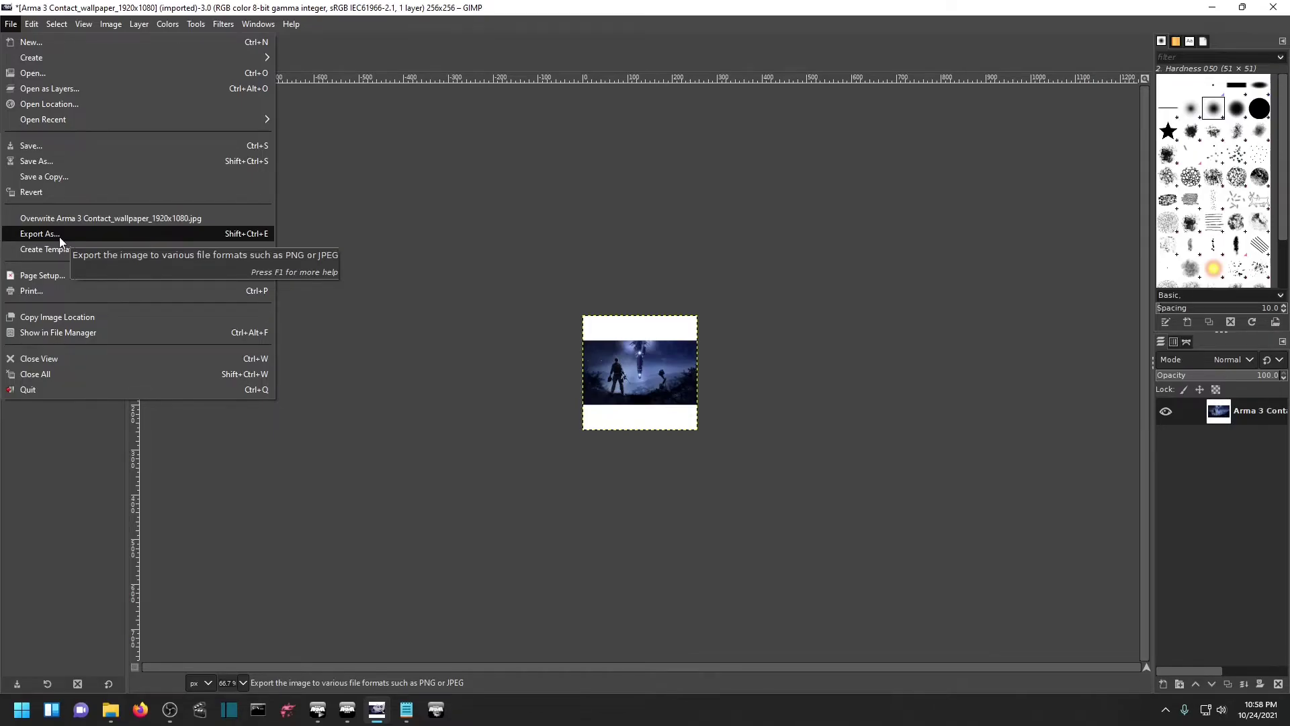
Leave GIMP for Arma 3 Tools and launch the ImageToPAA converter
click(1211, 10)
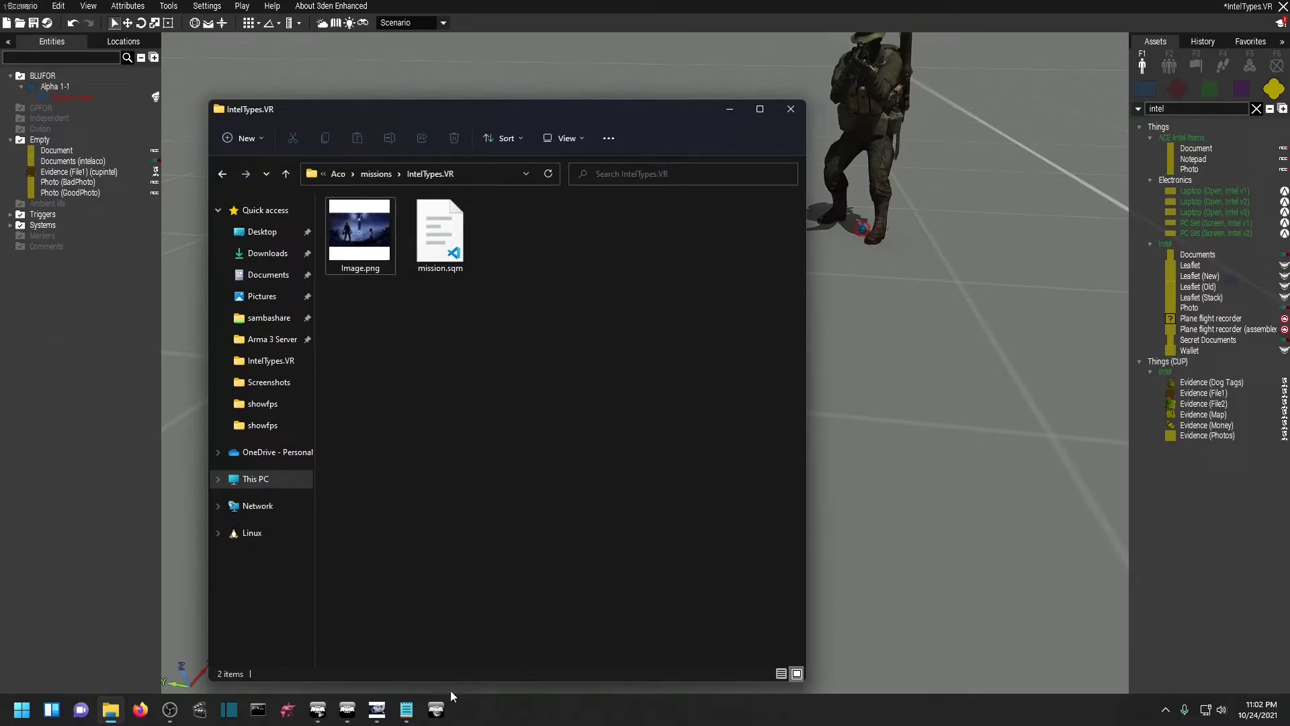
click(435, 712)
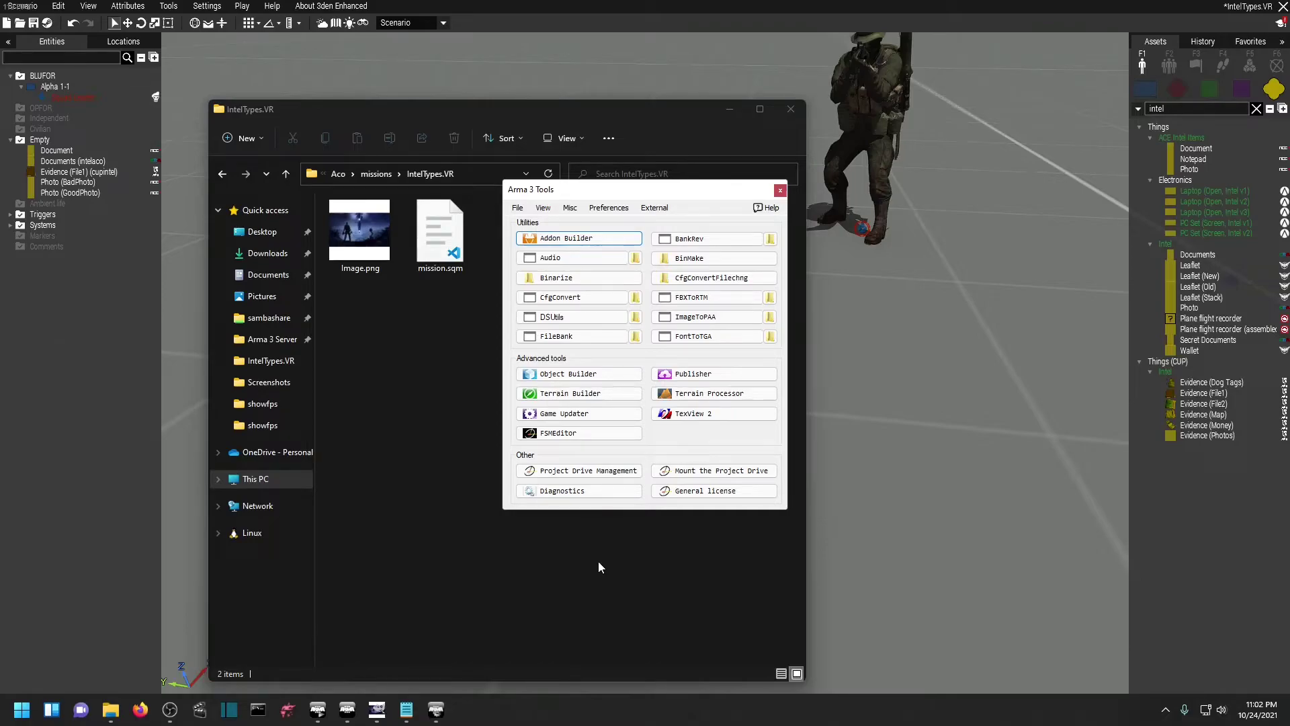
click(714, 318)
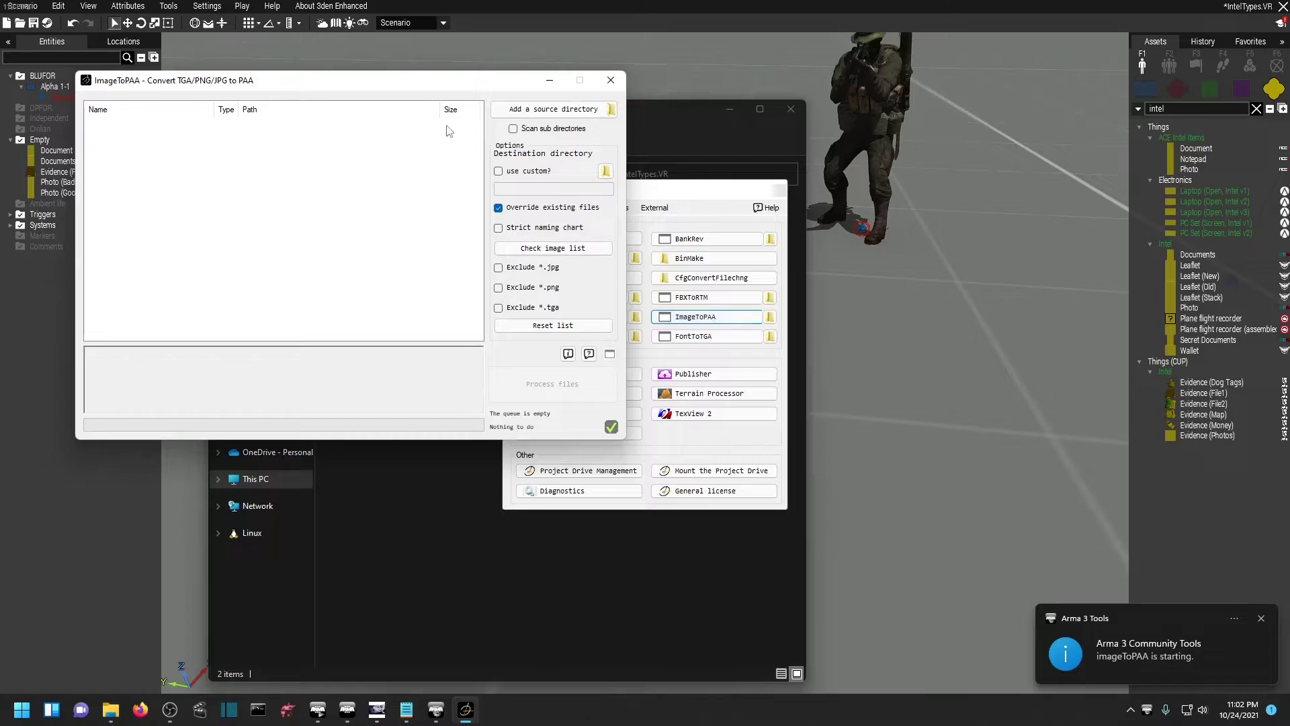
Convert Image.png to PAA in its source folder with ImageToPAA and check Image.paa in the texture viewer
drag(372, 83, 851, 237)
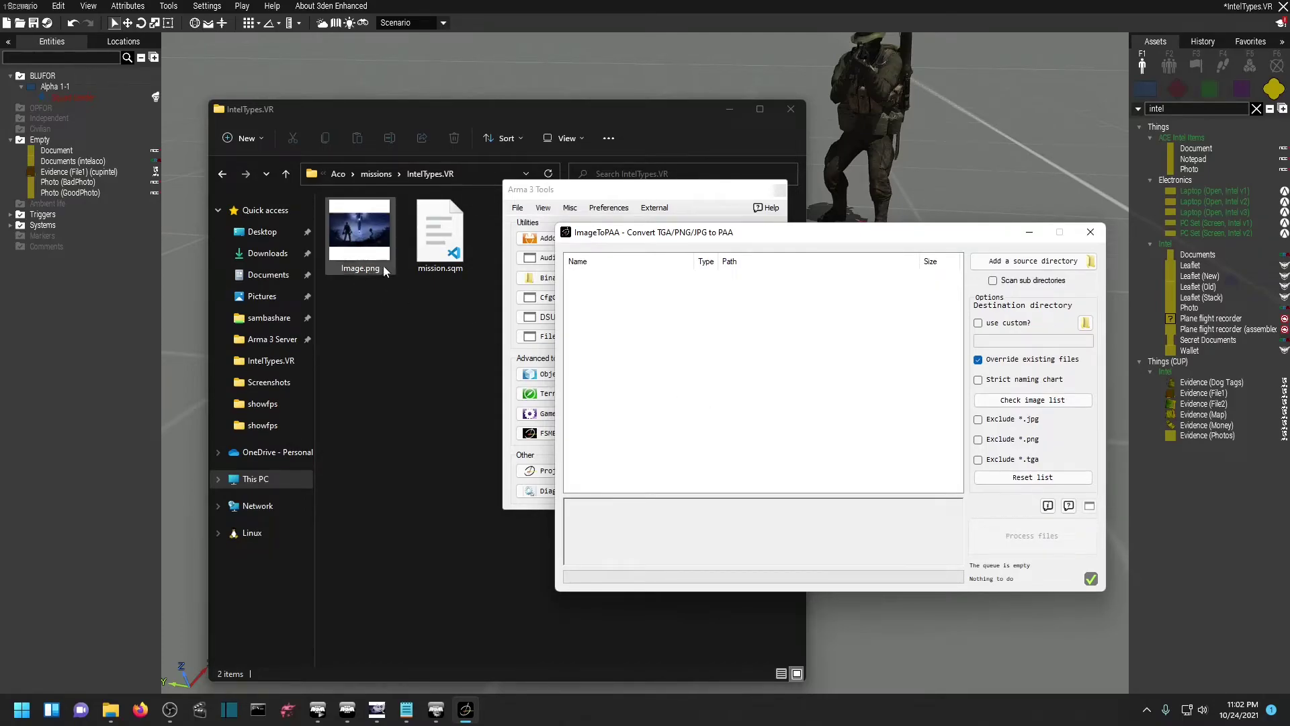
drag(371, 272, 751, 367)
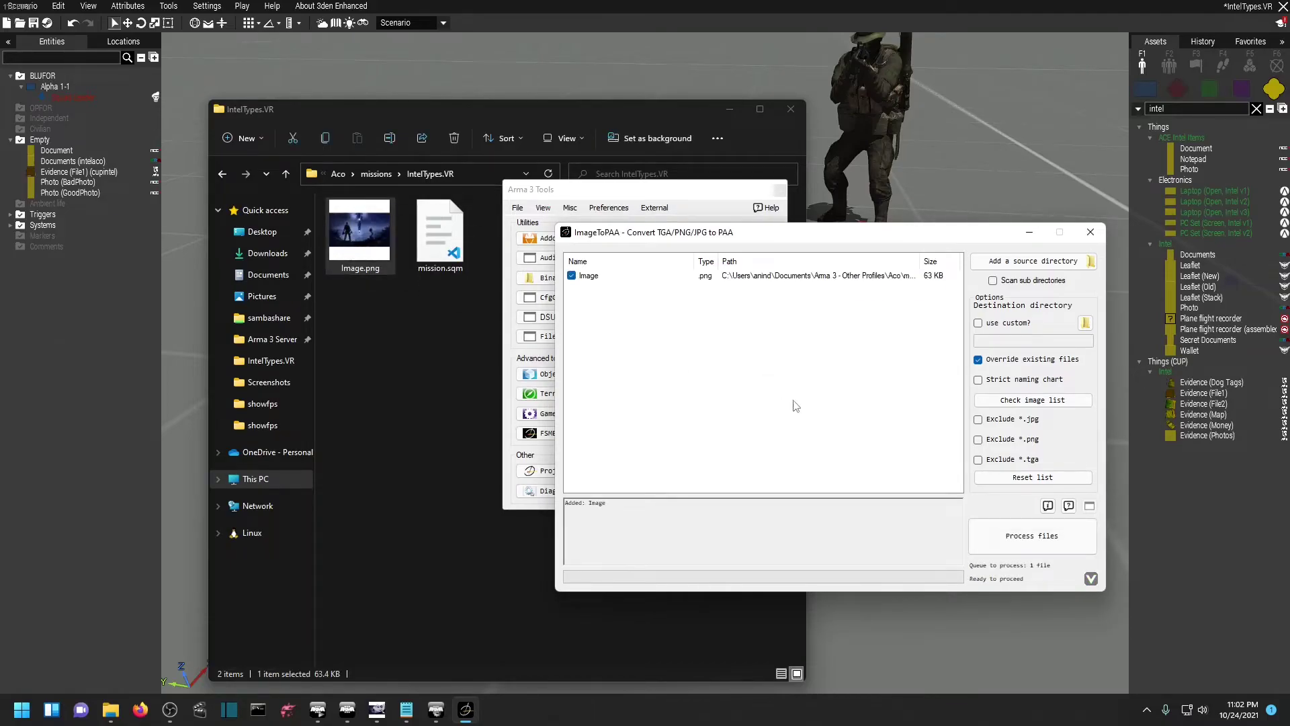
click(1046, 548)
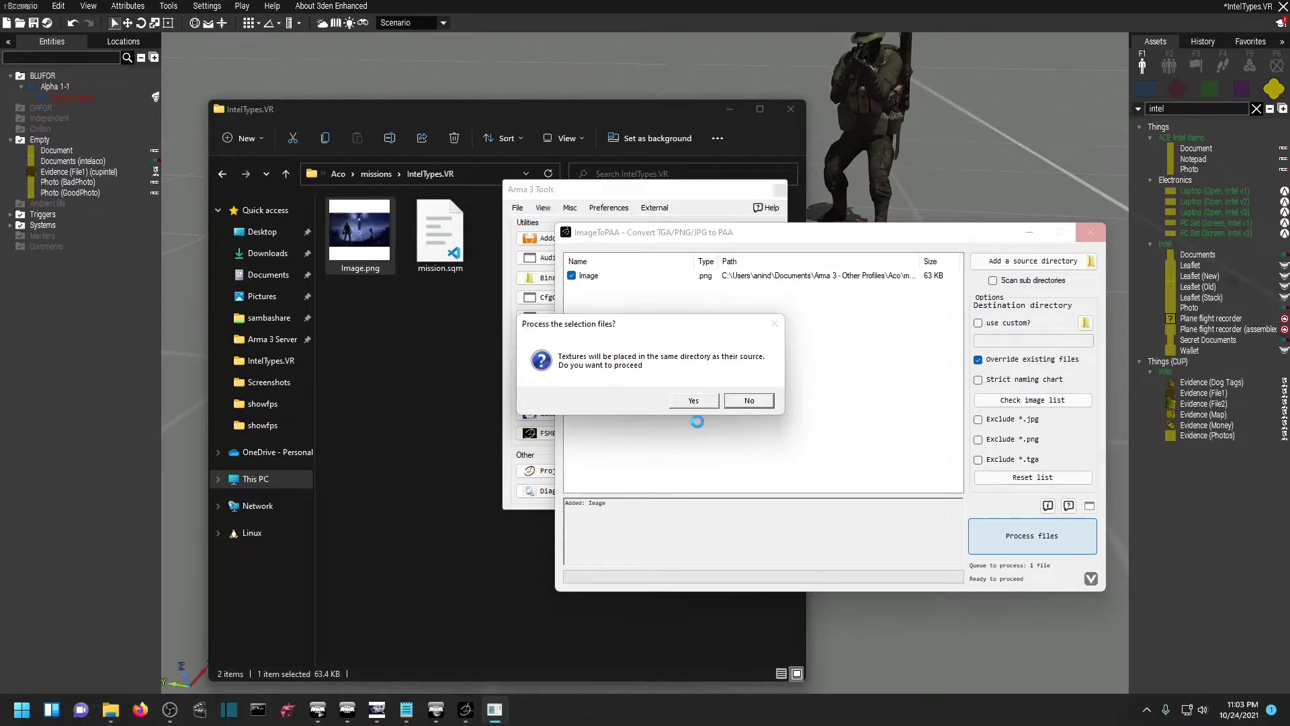
click(696, 401)
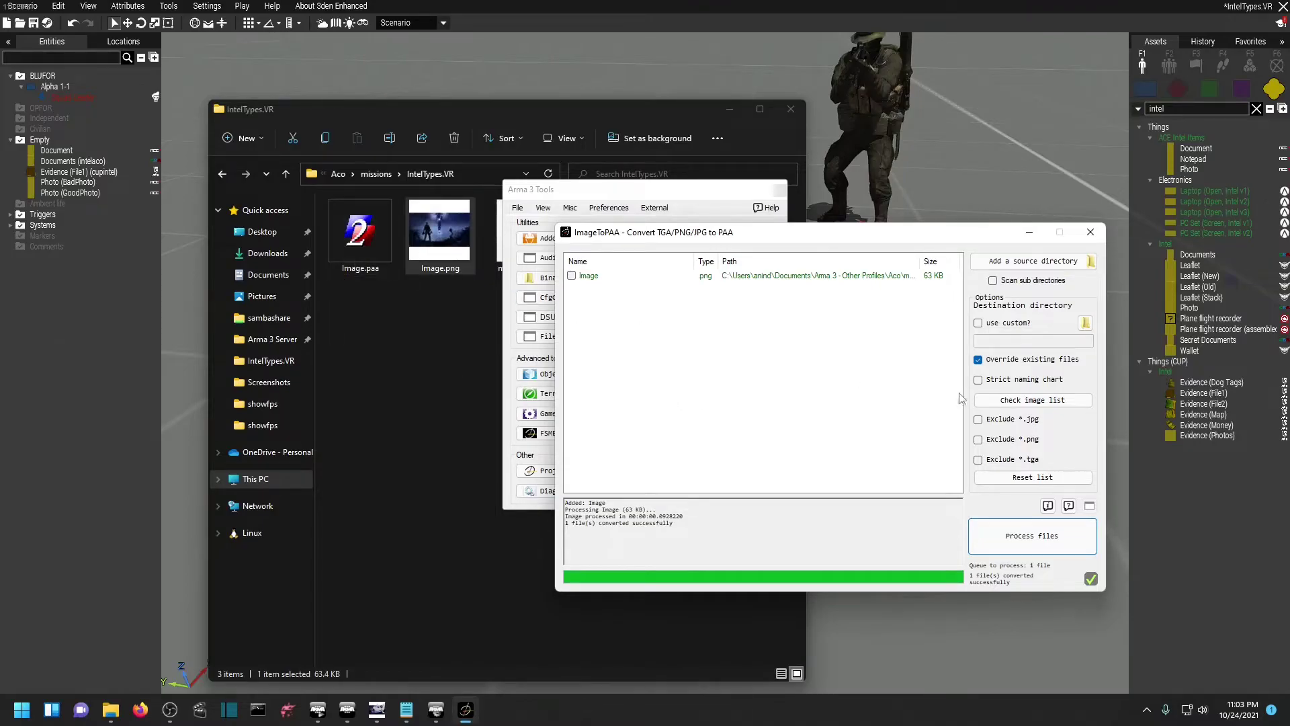
click(1091, 233)
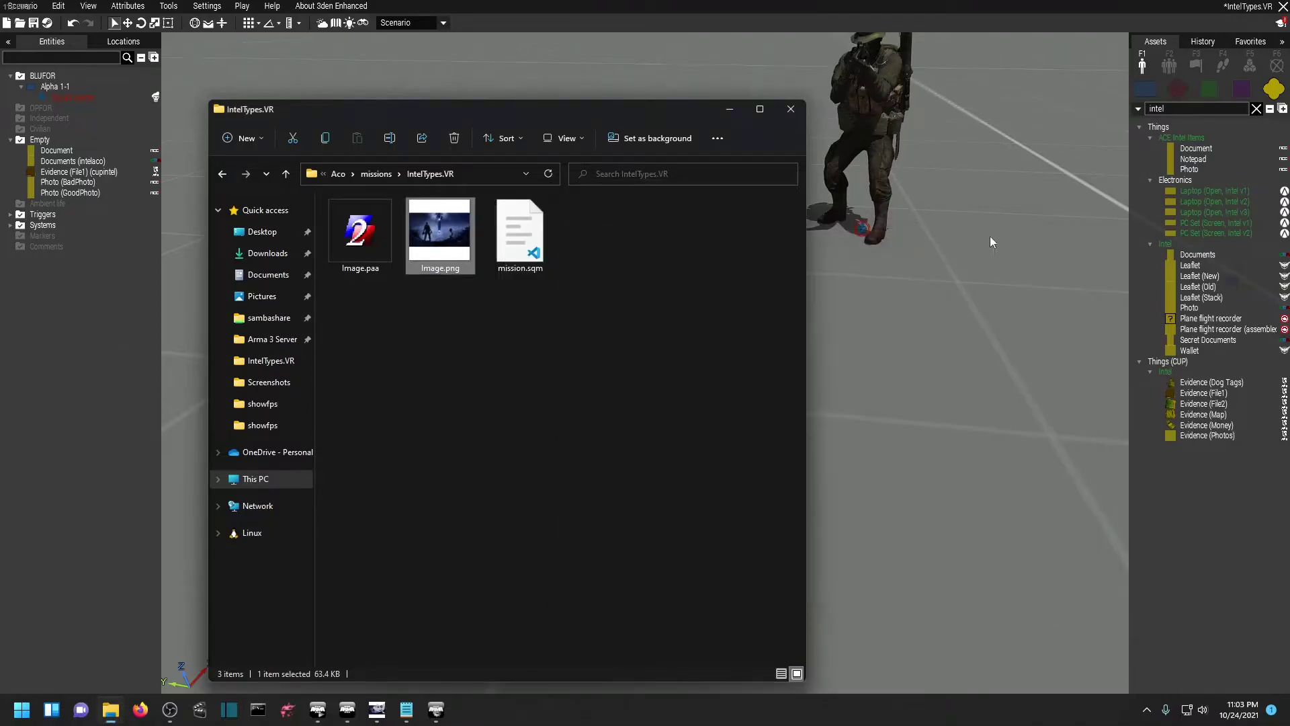
double_click(354, 249)
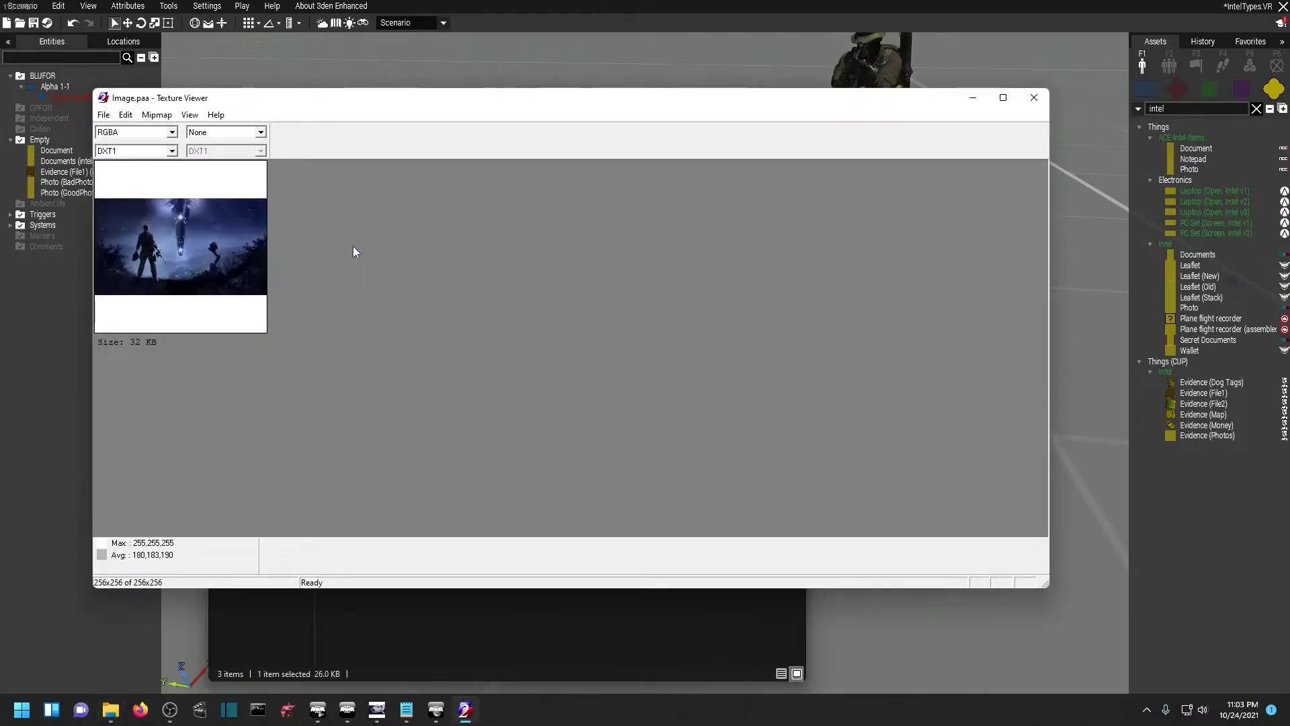
click(1034, 98)
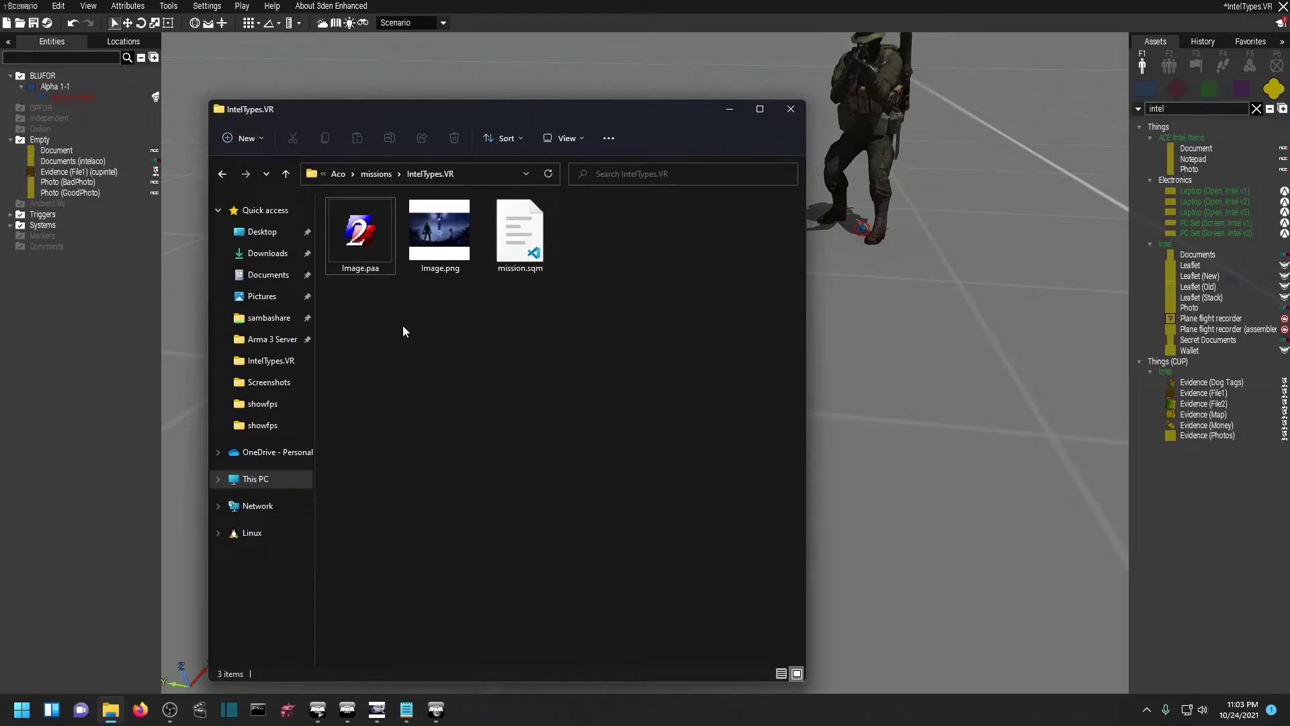
Open the properties of Image.paa and start browsing this PC for a different program to open .paa files
right_click(375, 267)
click(424, 367)
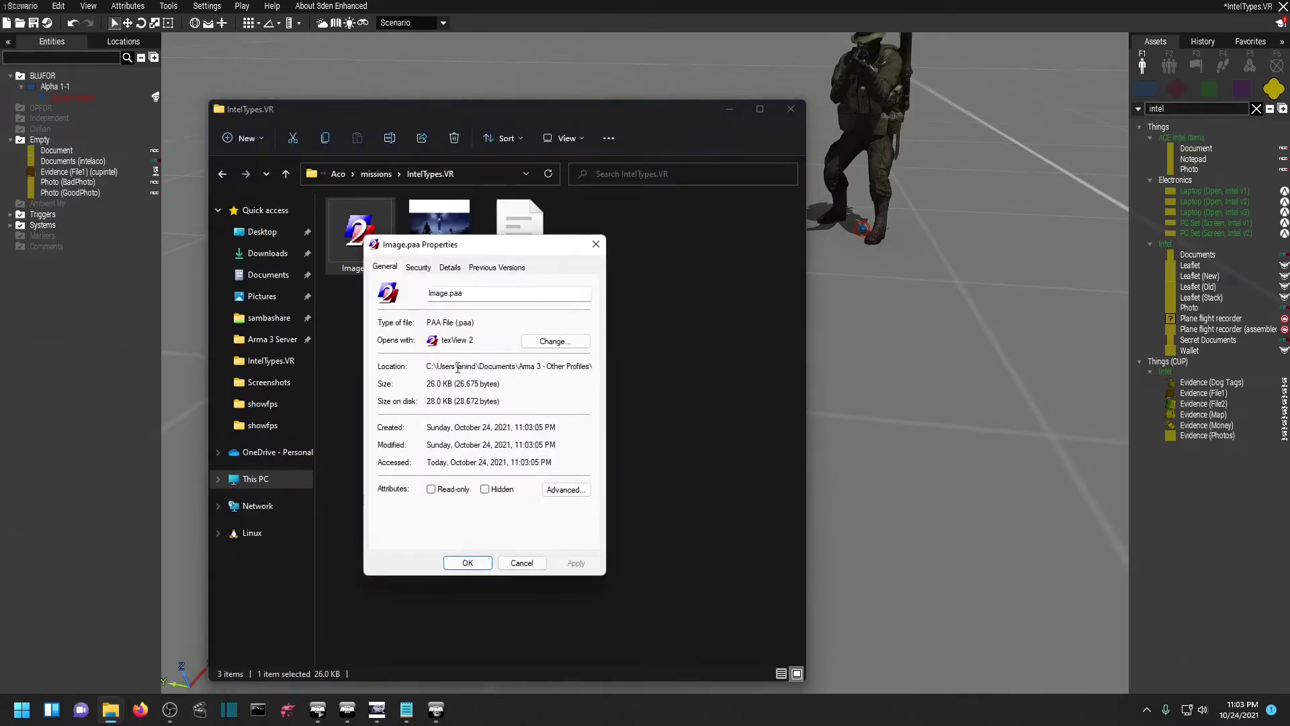
click(557, 342)
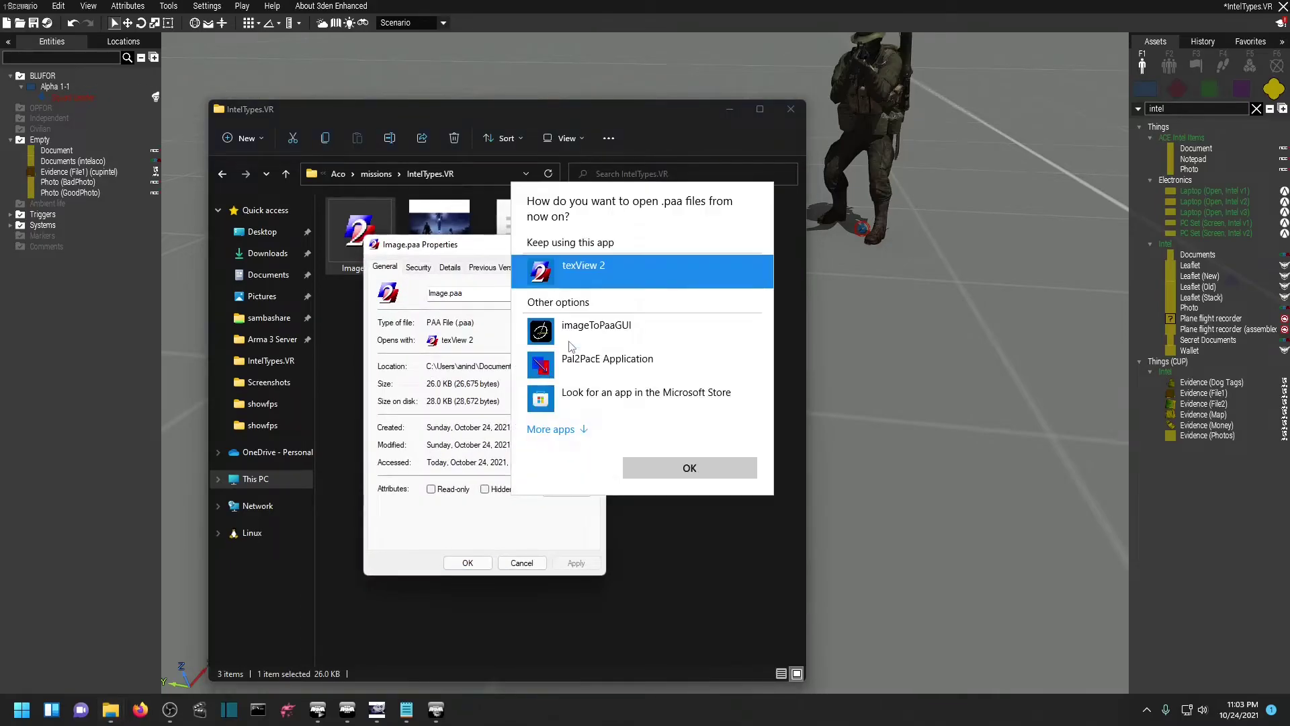
click(570, 430)
scroll(643, 433, down, 3)
scroll(643, 433, down, 5)
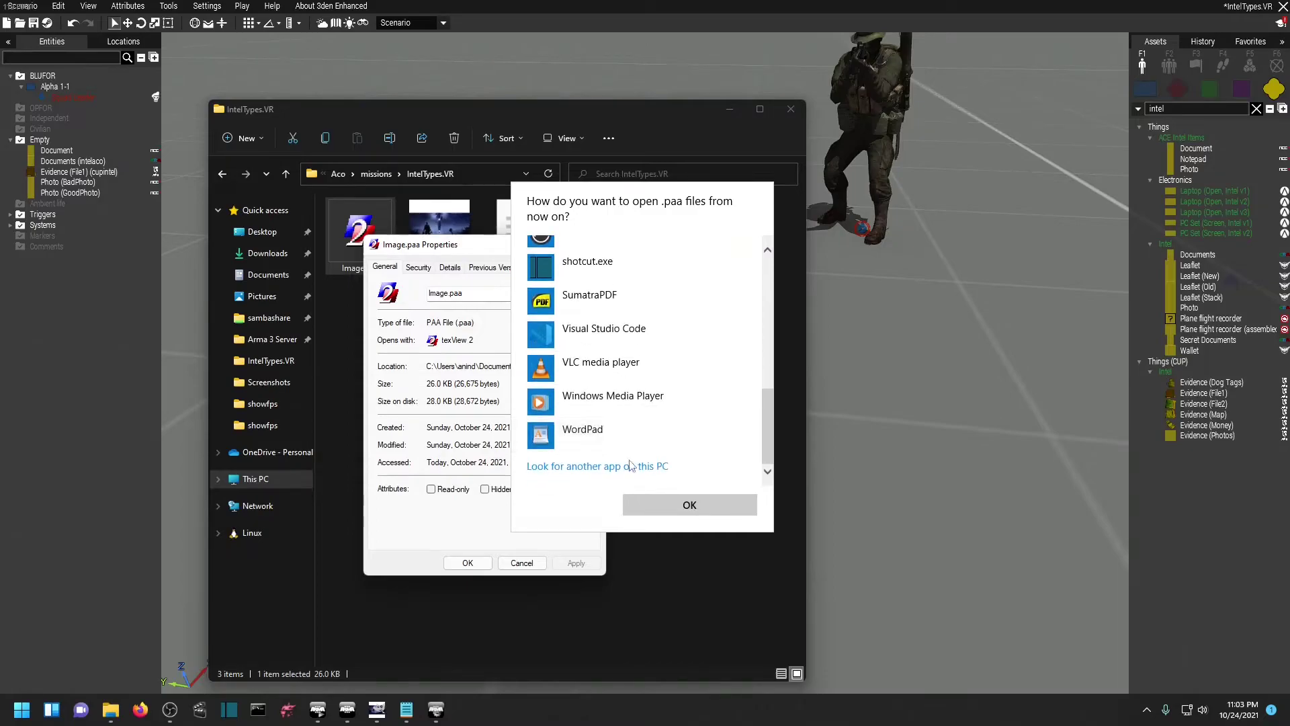
click(625, 469)
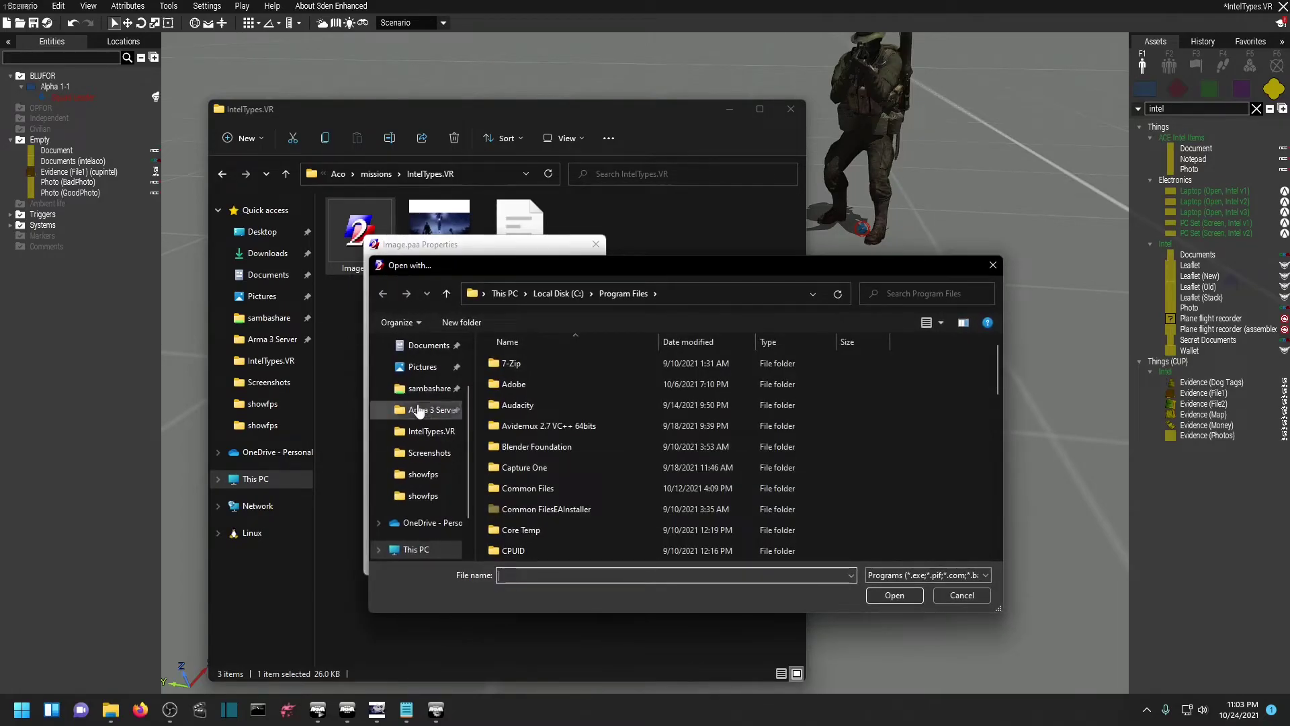
Set TexView.exe from the TexView2 folder of Arma 3 Tools as the program that opens .paa files and accept the file properties
click(423, 411)
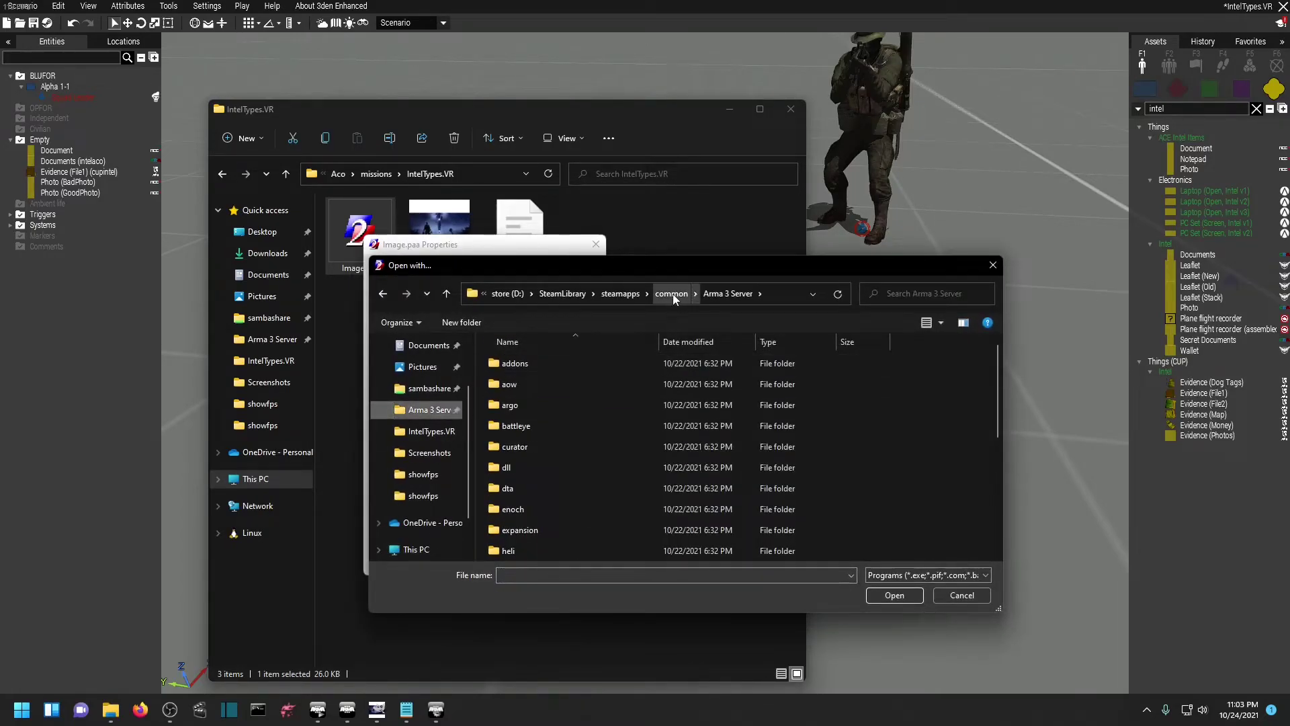
click(672, 293)
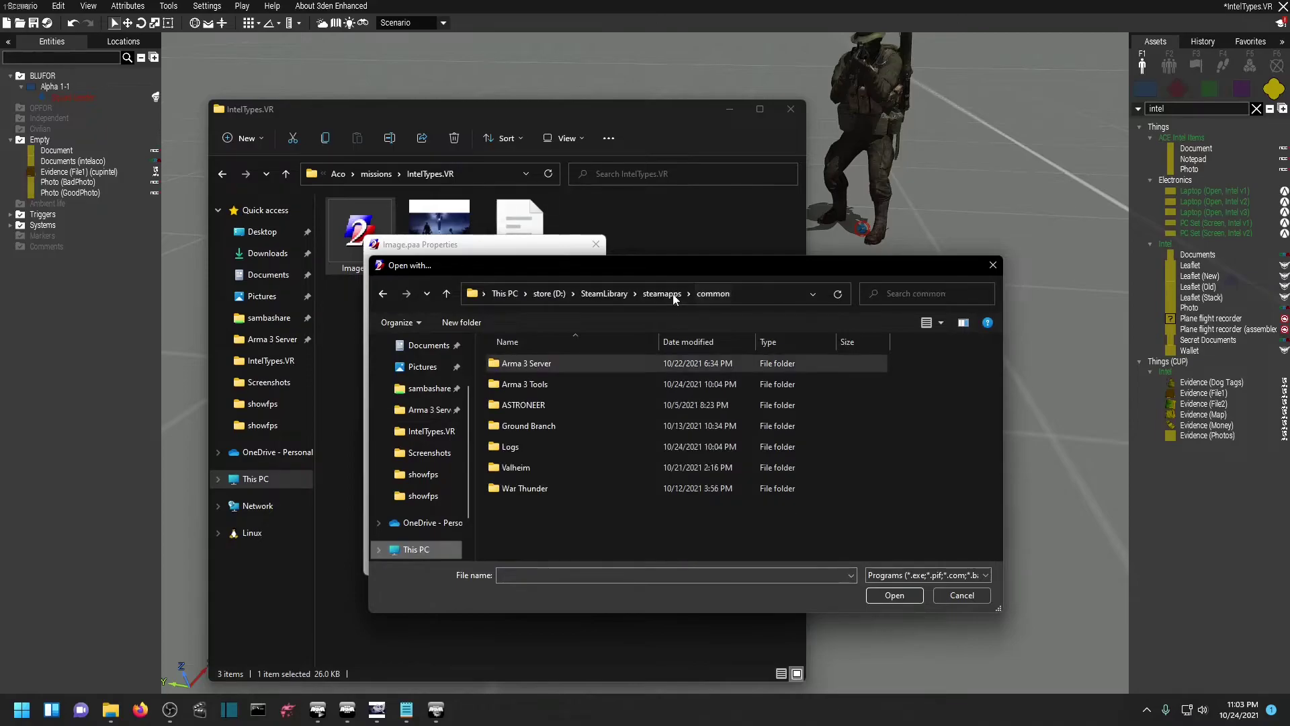
double_click(529, 384)
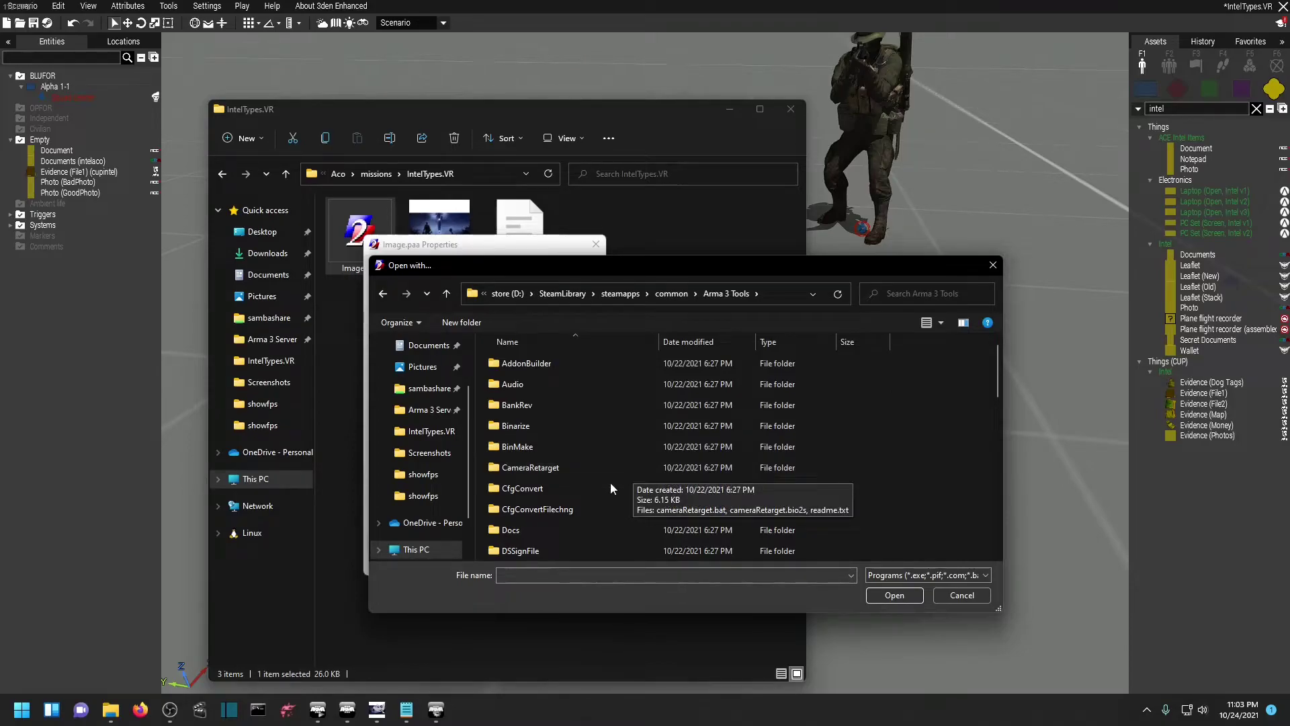
scroll(587, 510, down, 4)
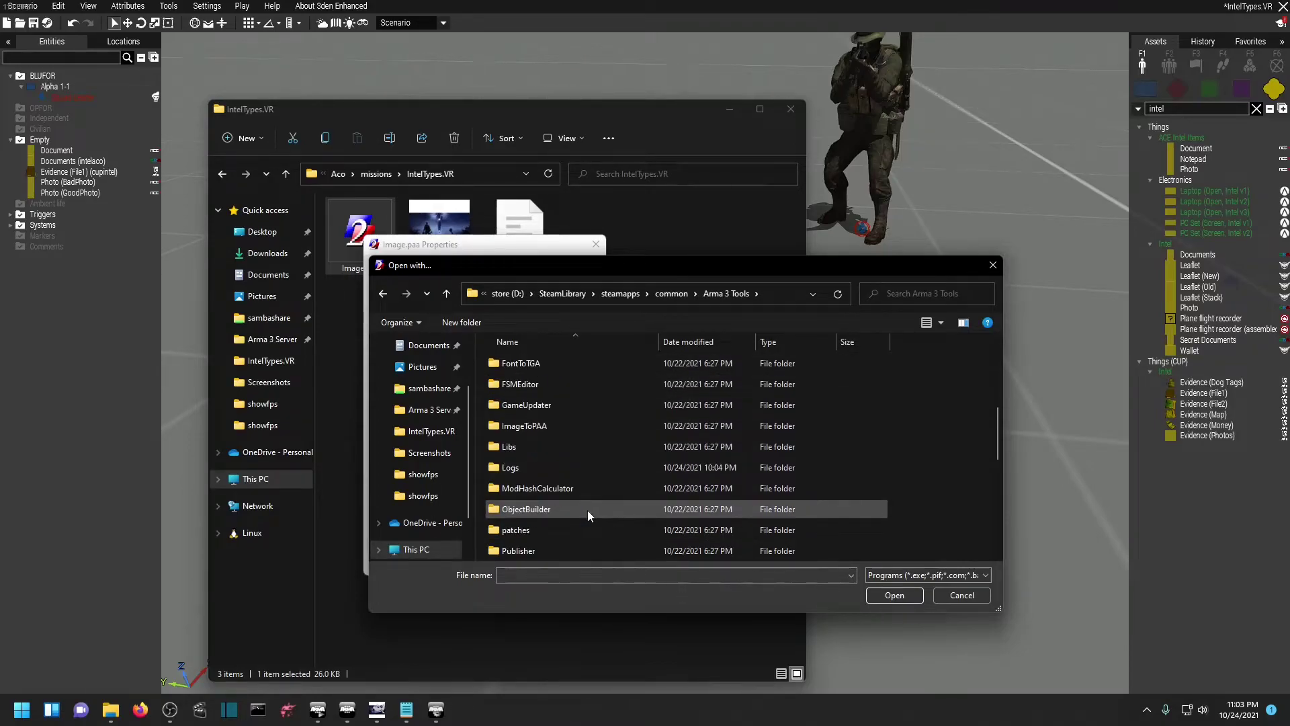
double_click(523, 425)
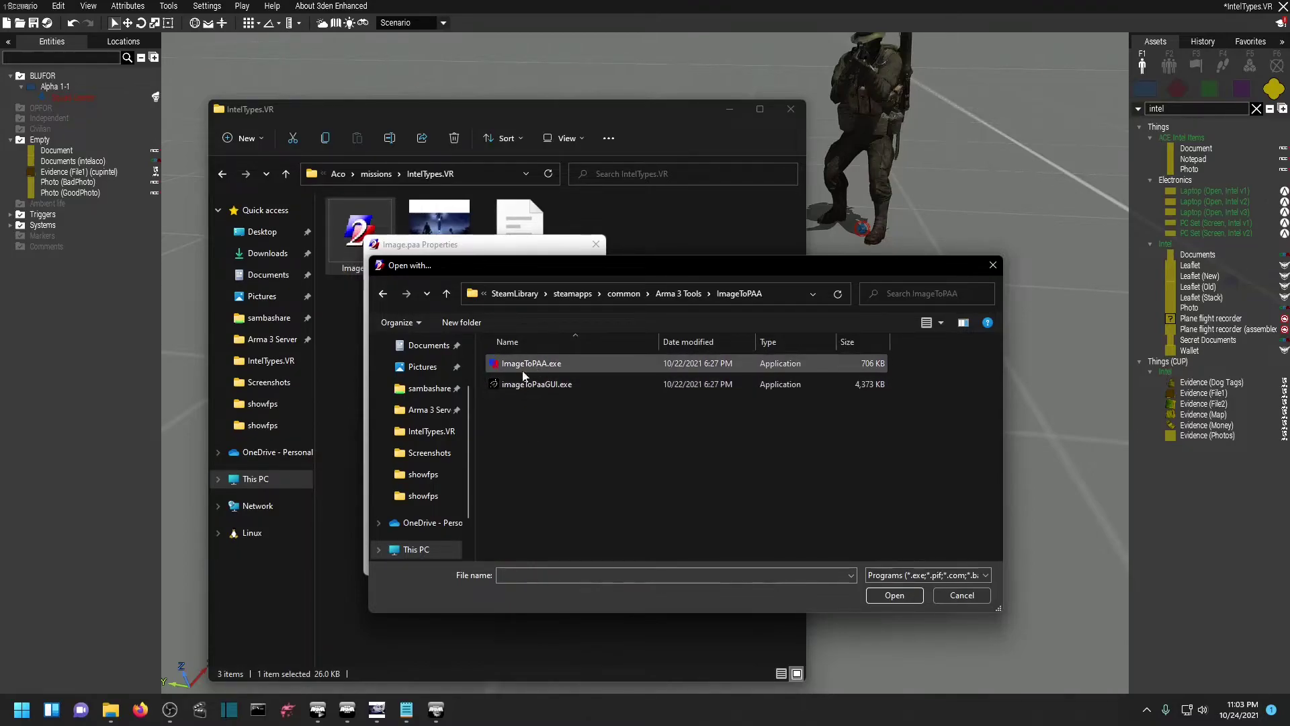
click(447, 293)
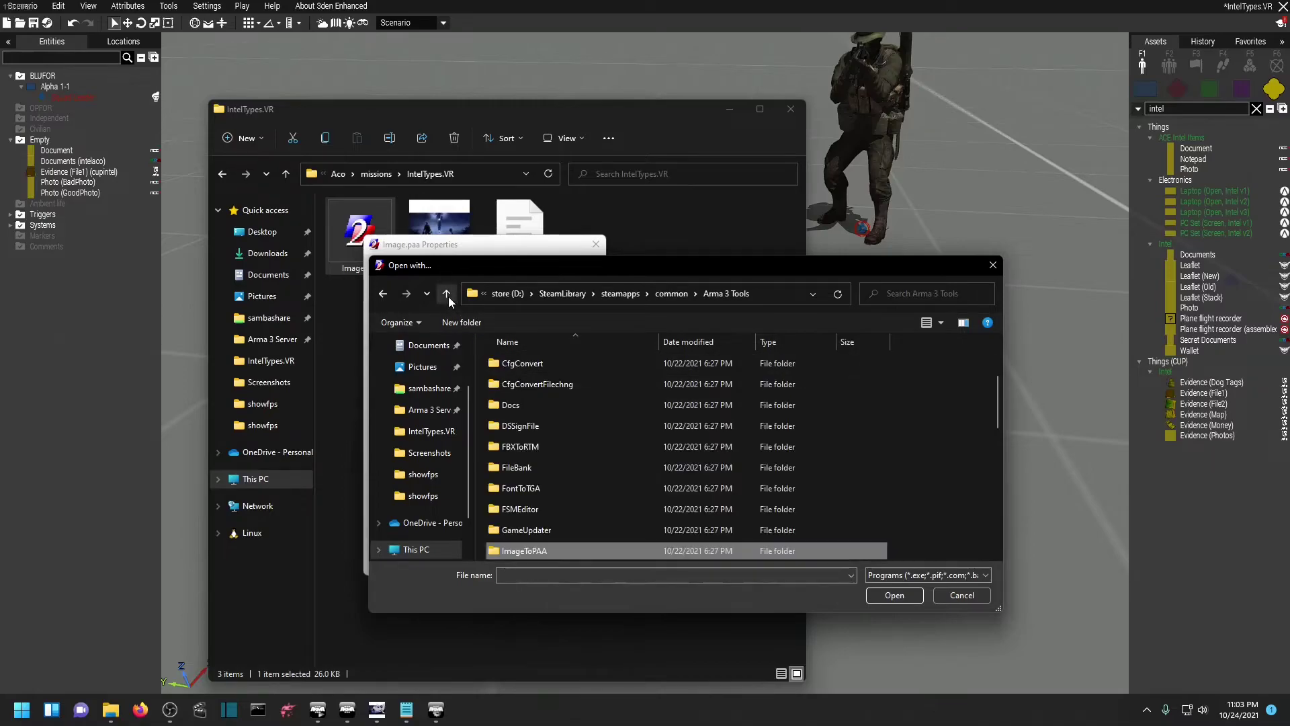
scroll(559, 514, down, 3)
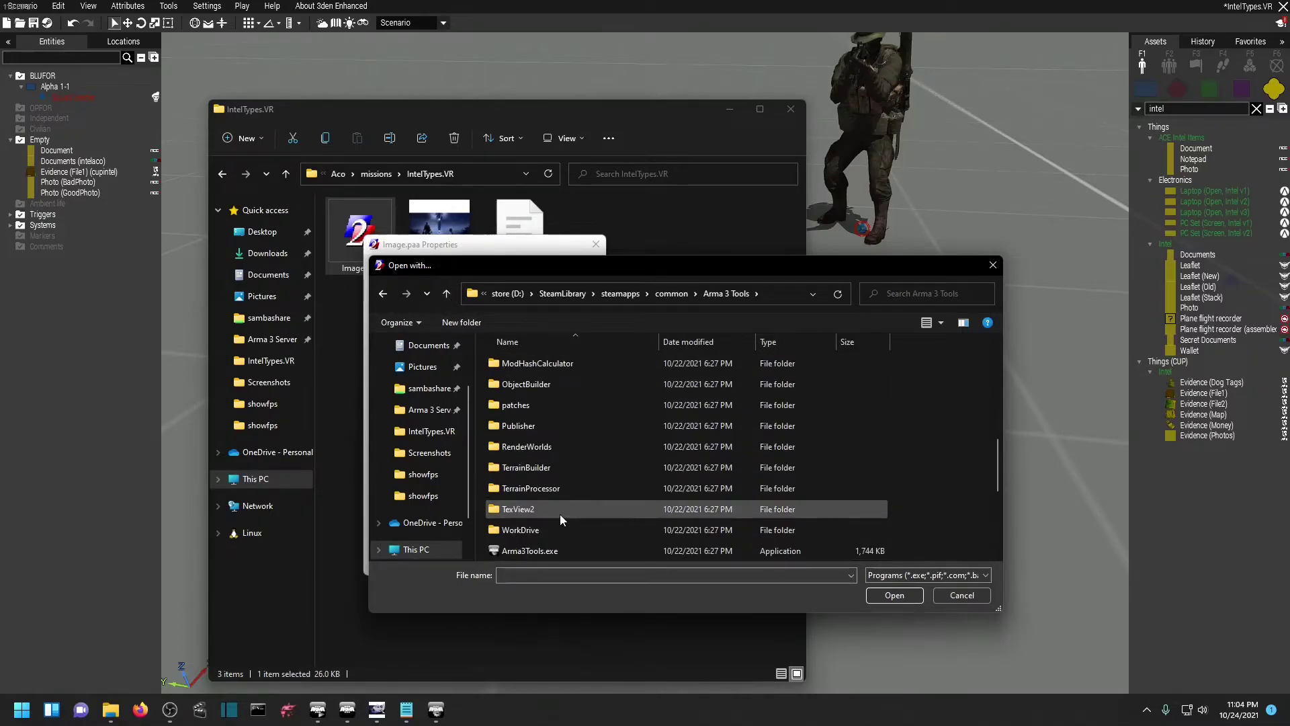
double_click(523, 512)
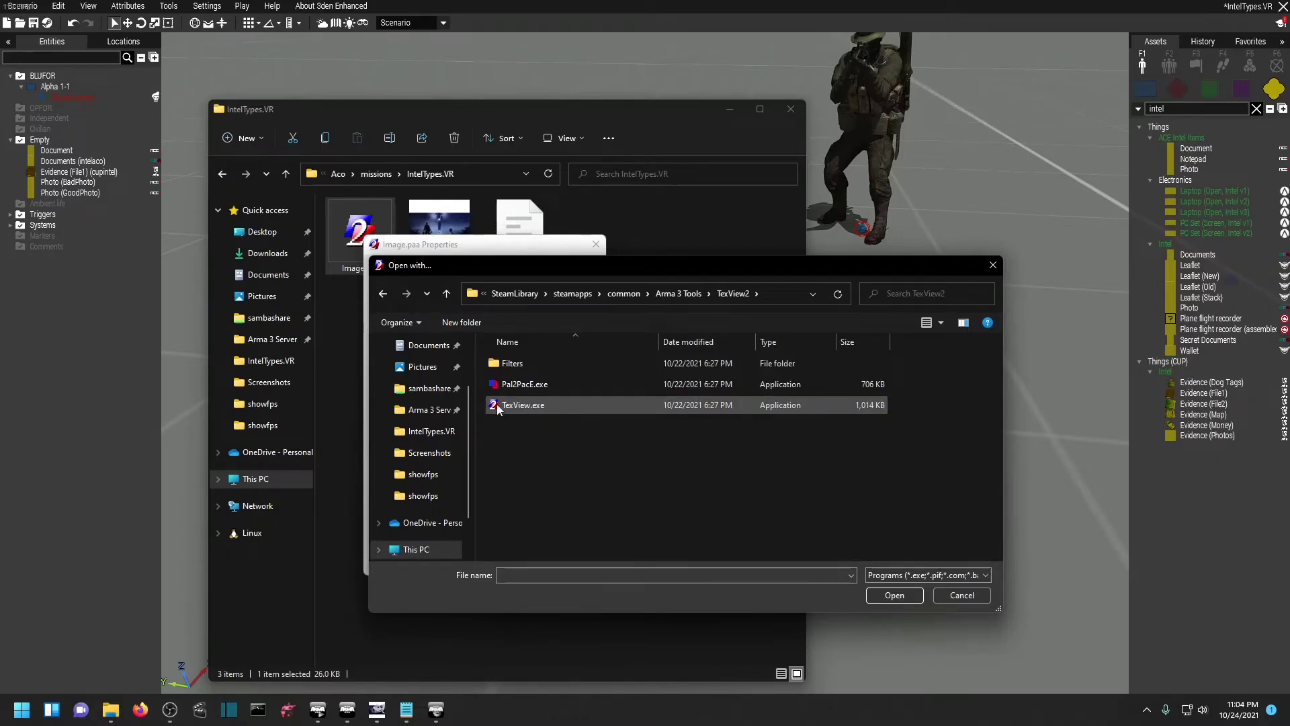
click(521, 408)
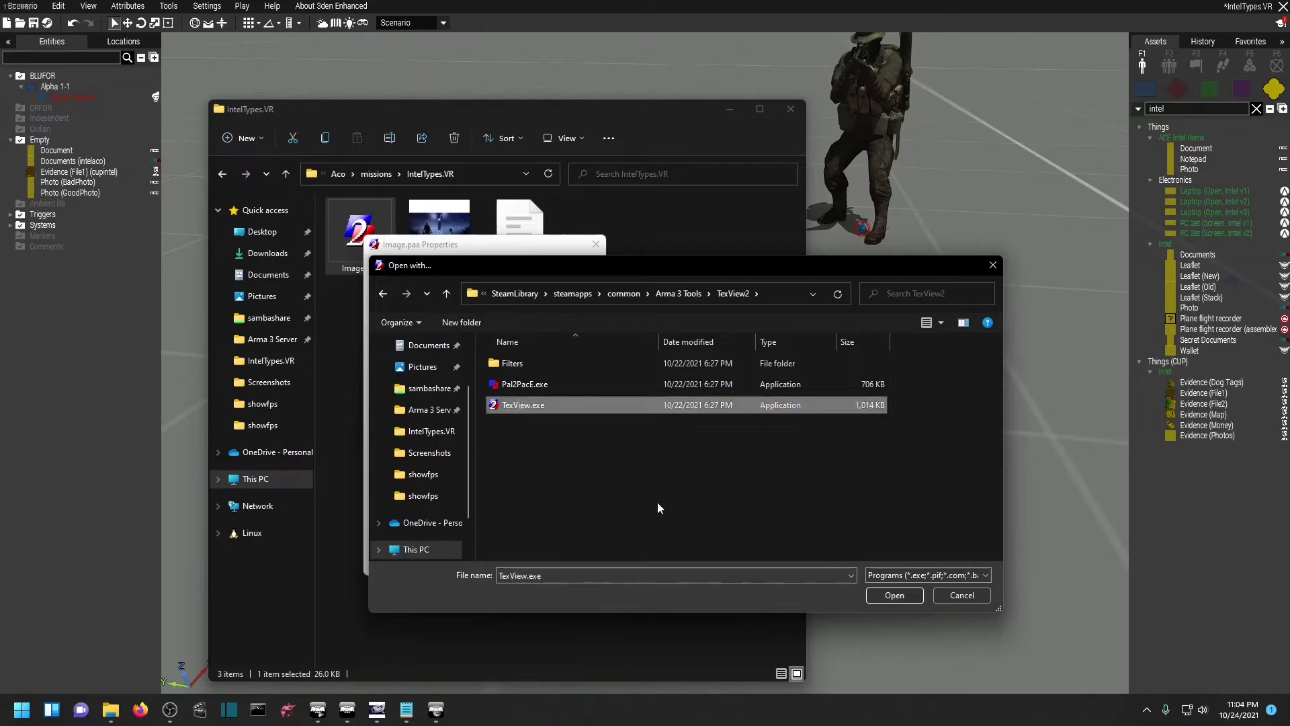
click(894, 596)
click(576, 563)
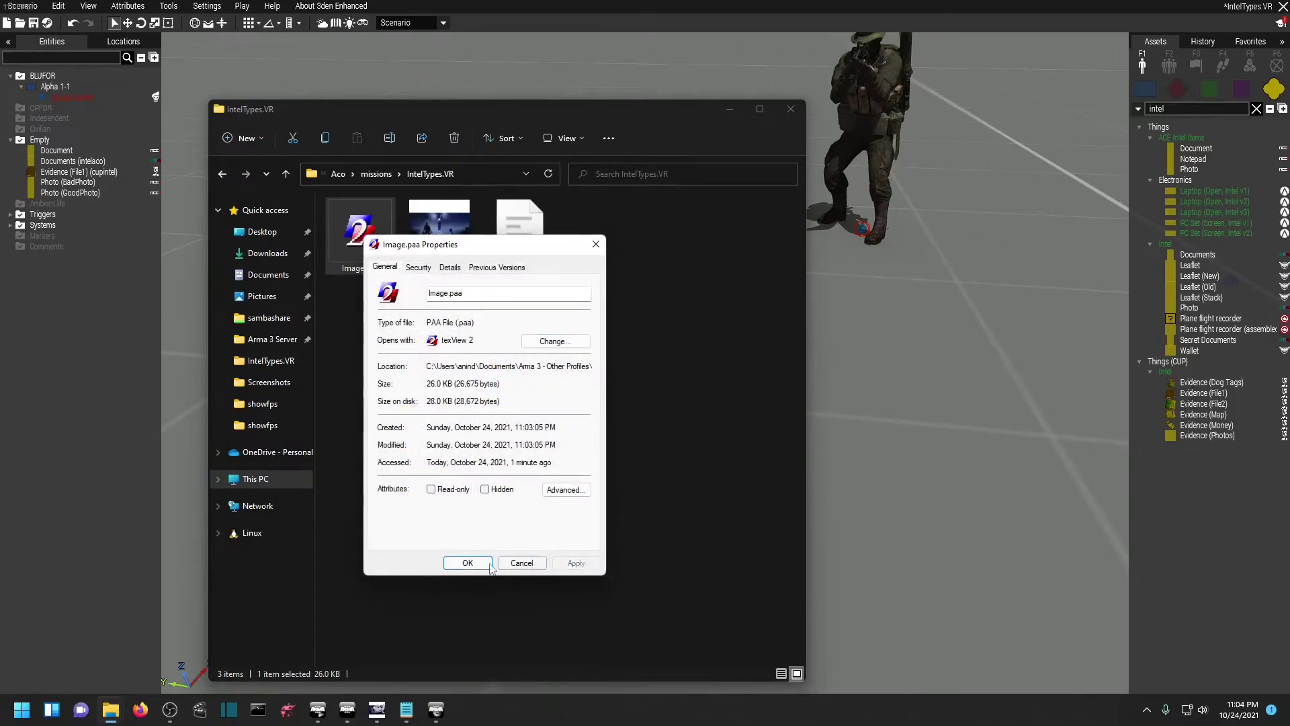
click(468, 563)
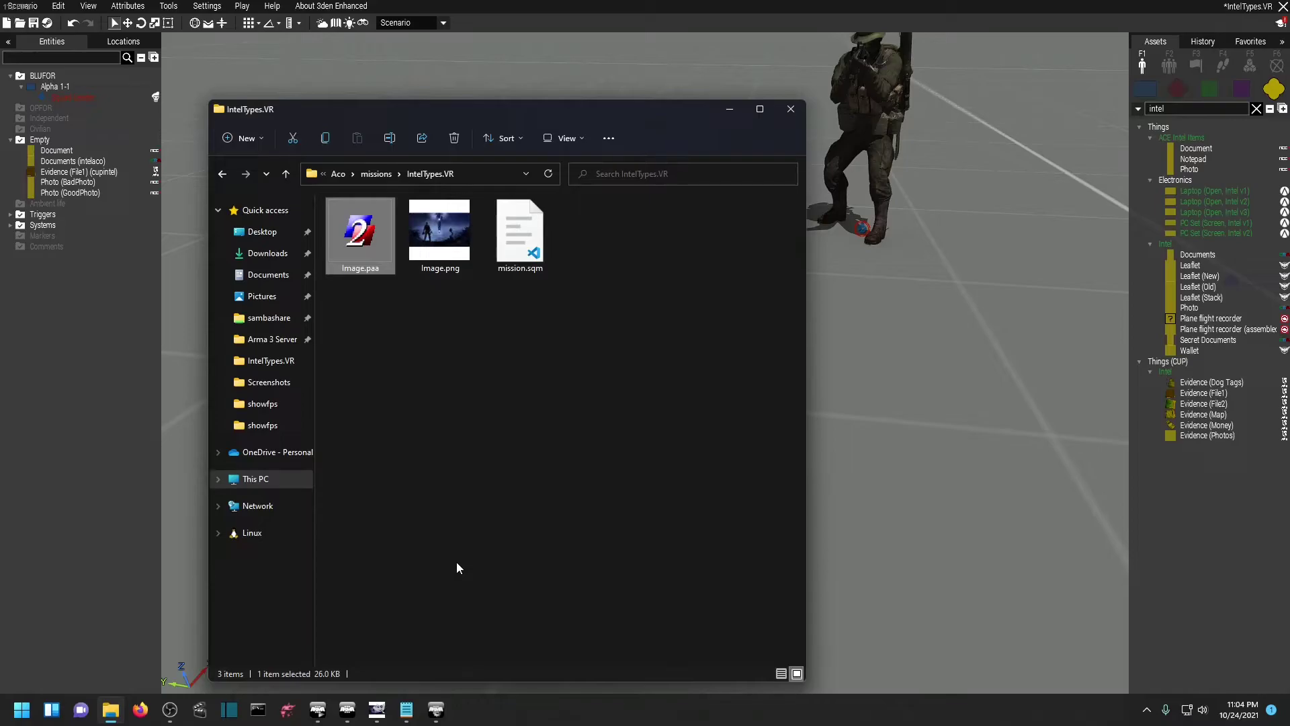
Check Image.paa in the texture viewer again and close the IntelTypes.VR folder window to return to the scenario editor
double_click(357, 251)
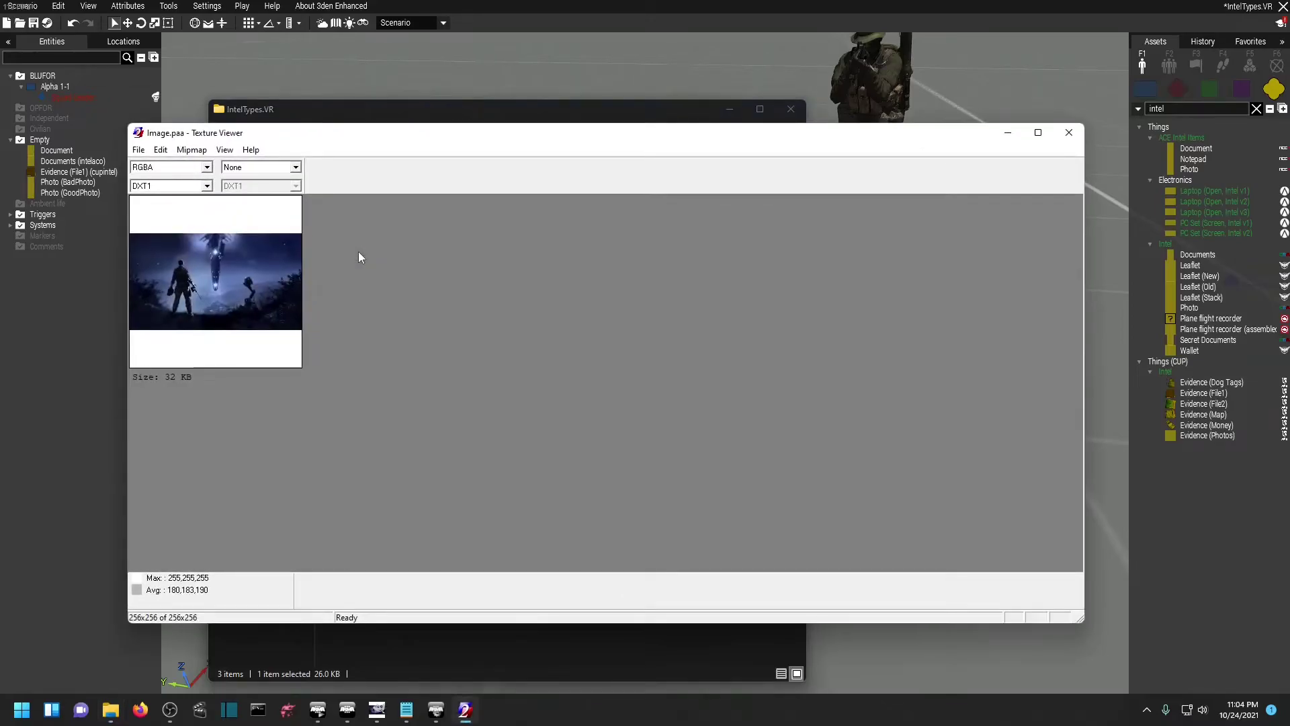
click(1068, 133)
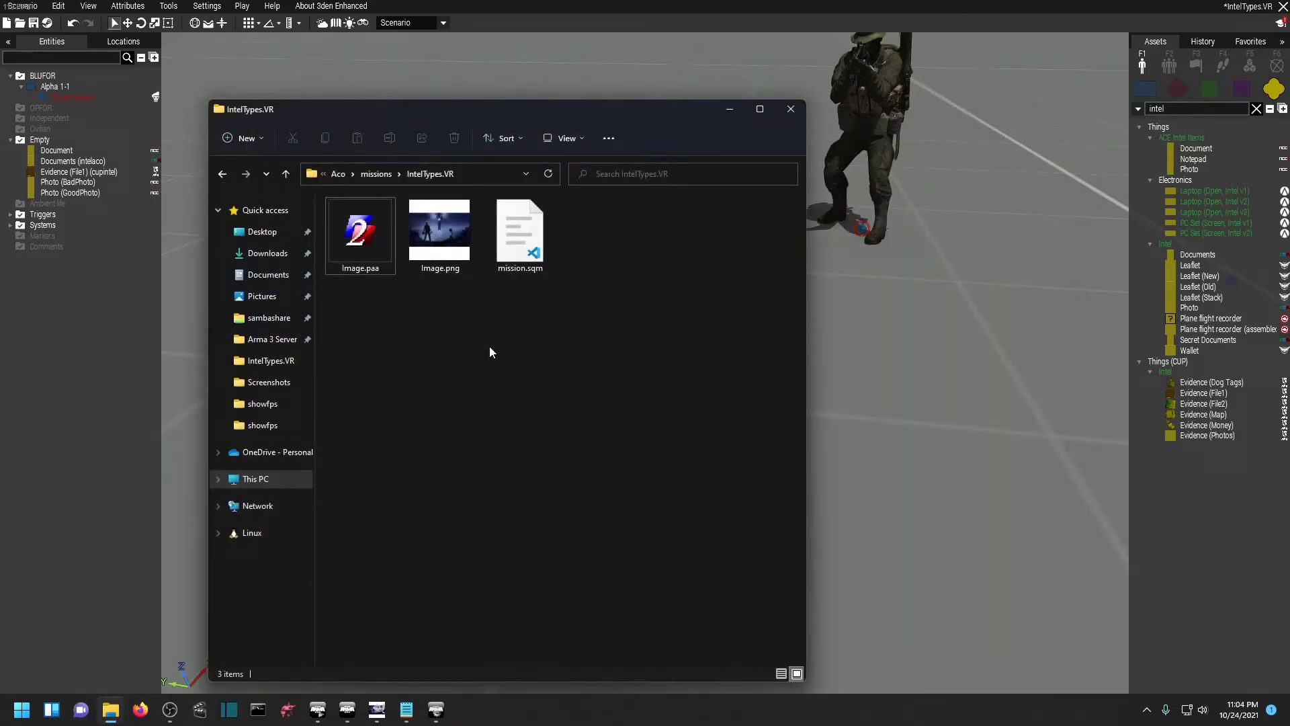
click(790, 109)
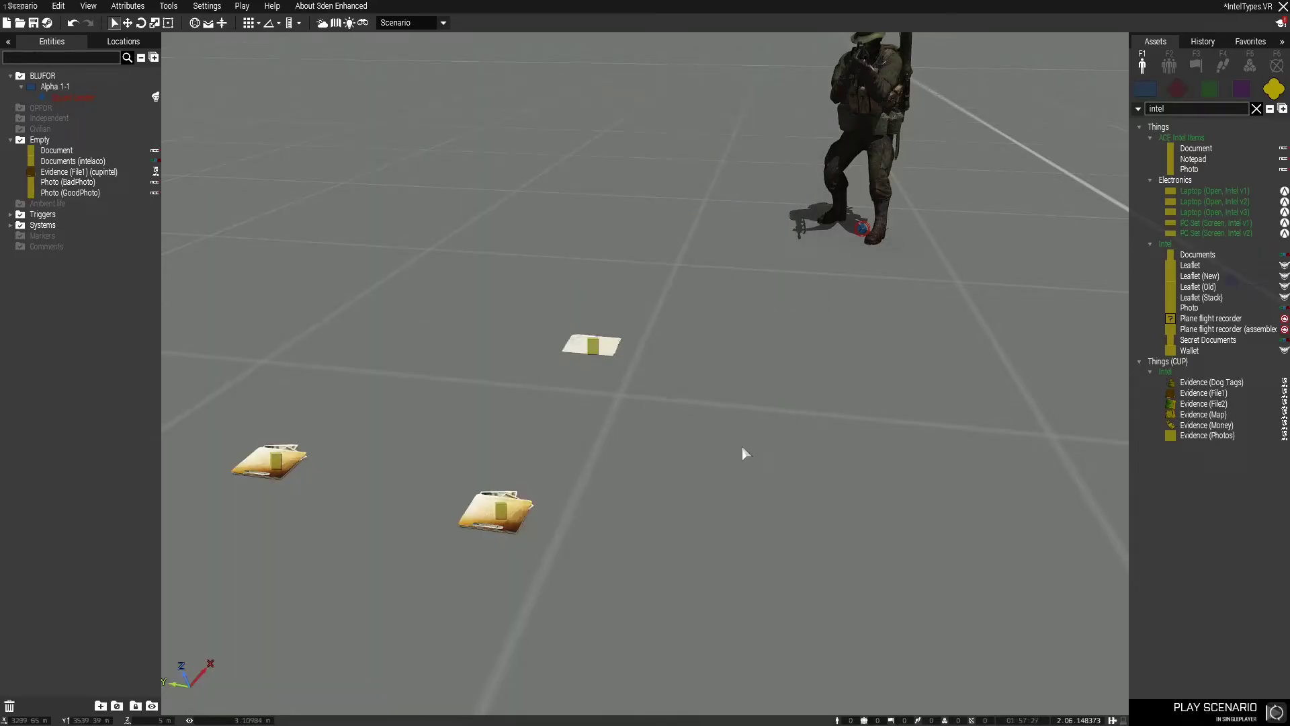
Save the IntelTypes.VR scenario
right_drag(702, 490, 751, 479)
scroll(749, 494, down, 3)
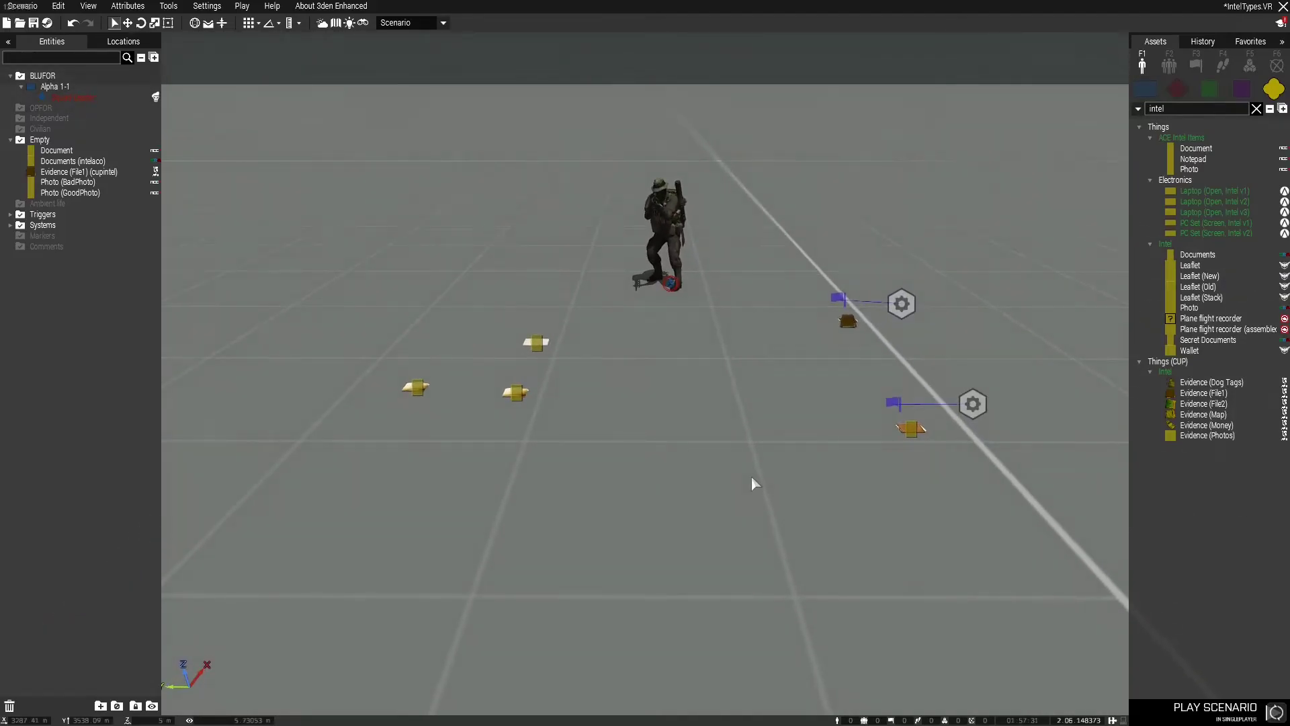
key(ctrl+s)
Examine the variable name and init code of the Evidence (File1) object and leave its attributes without changes
key(d)
key(w)
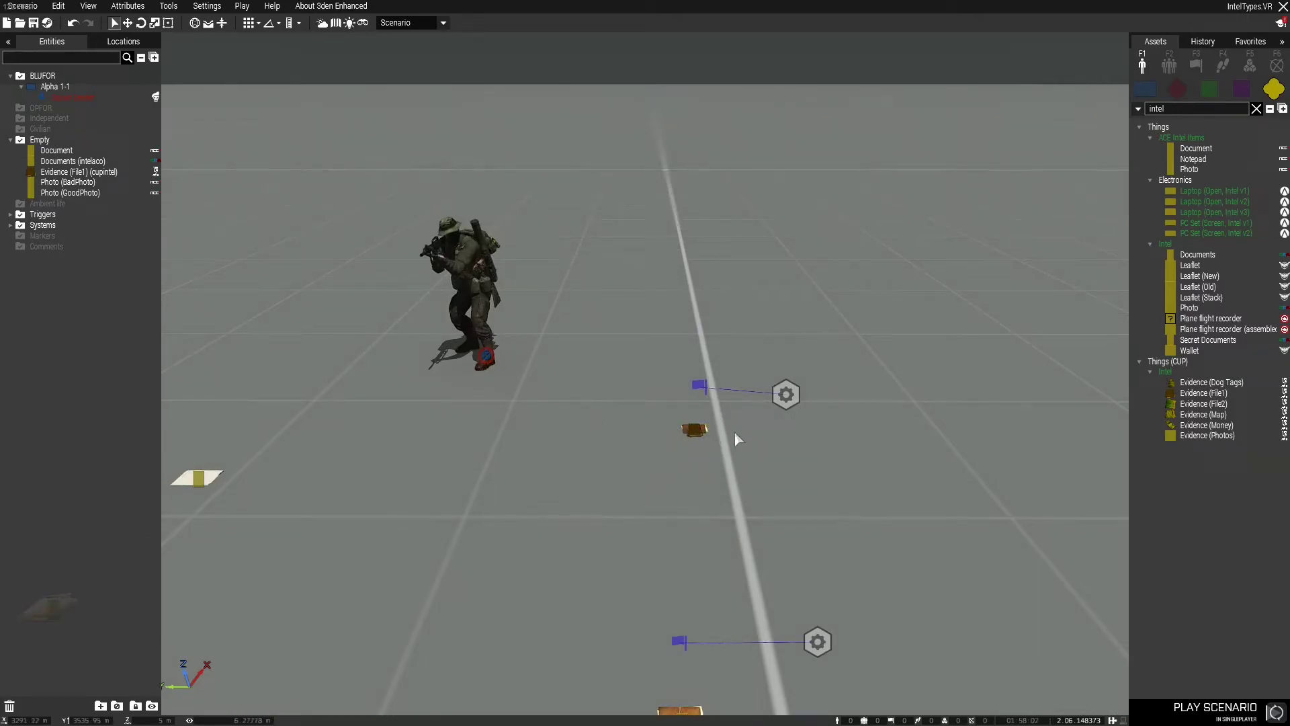
double_click(698, 430)
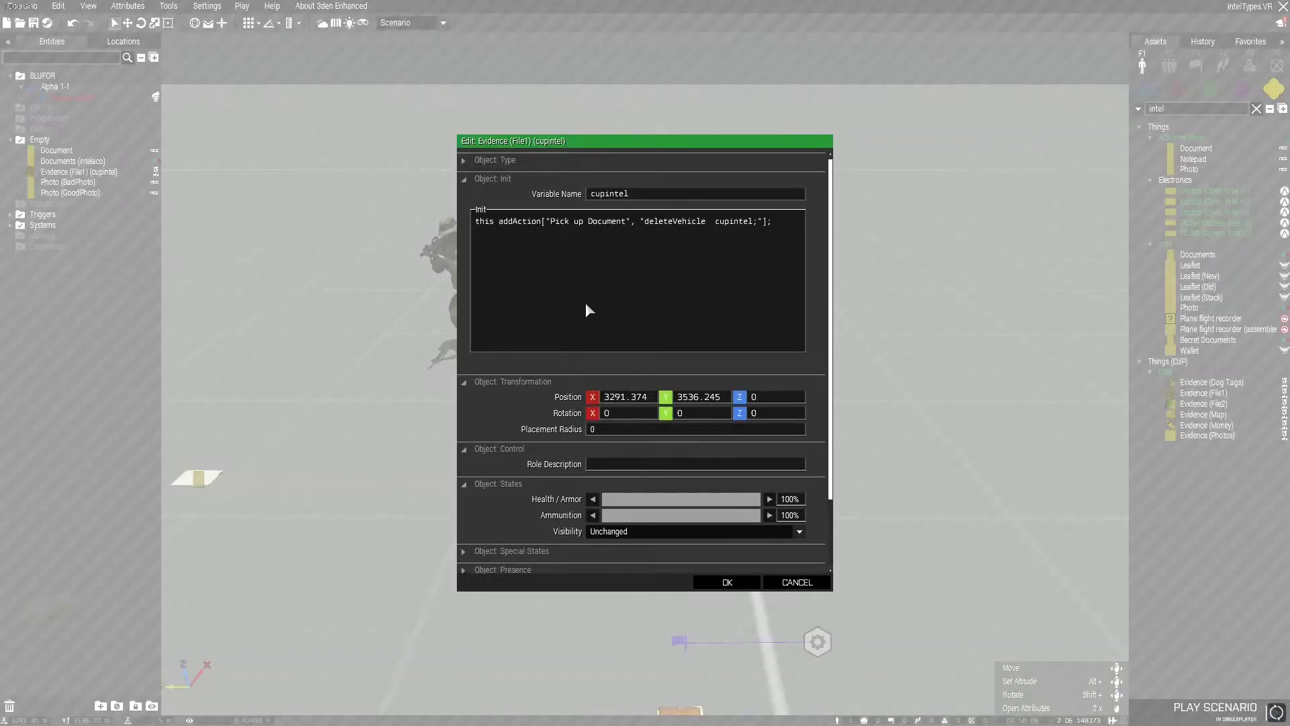
double_click(608, 194)
mouse_move(496, 211)
click(789, 582)
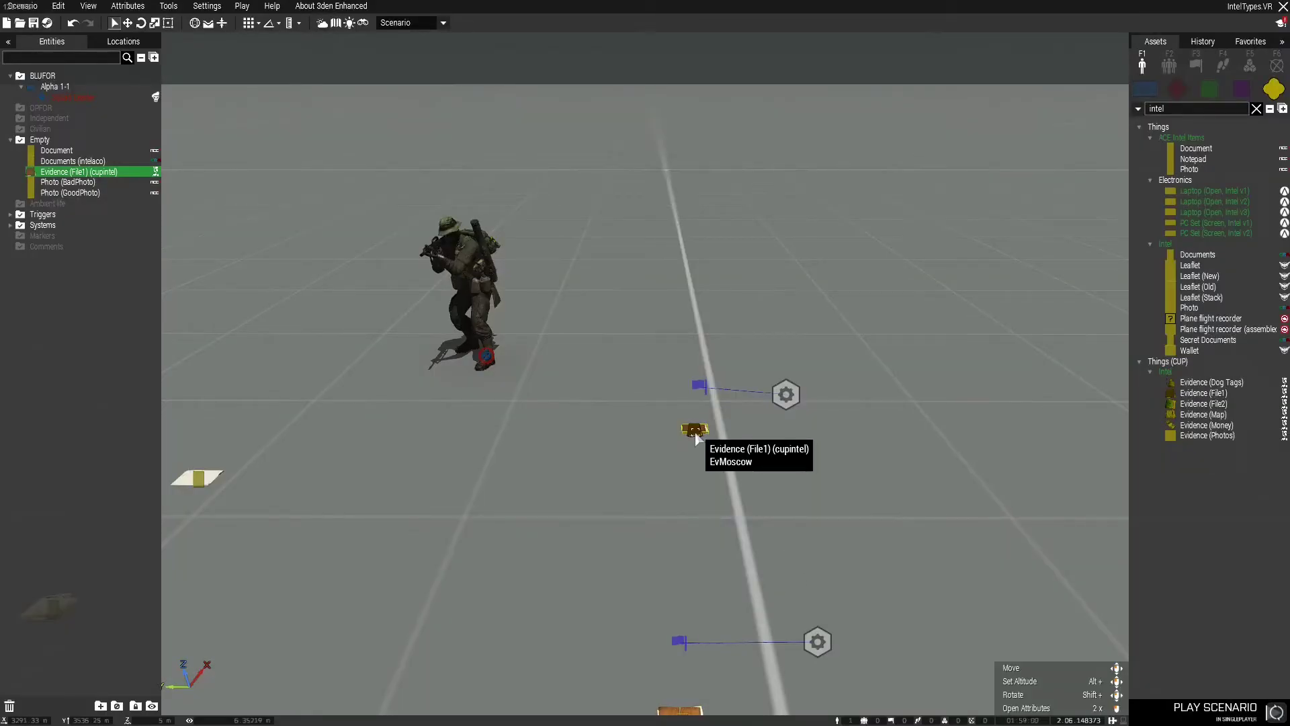
Examine the condition and on-activation hint of the trigger beside the Evidence (File1) object and close its attributes
key(w)
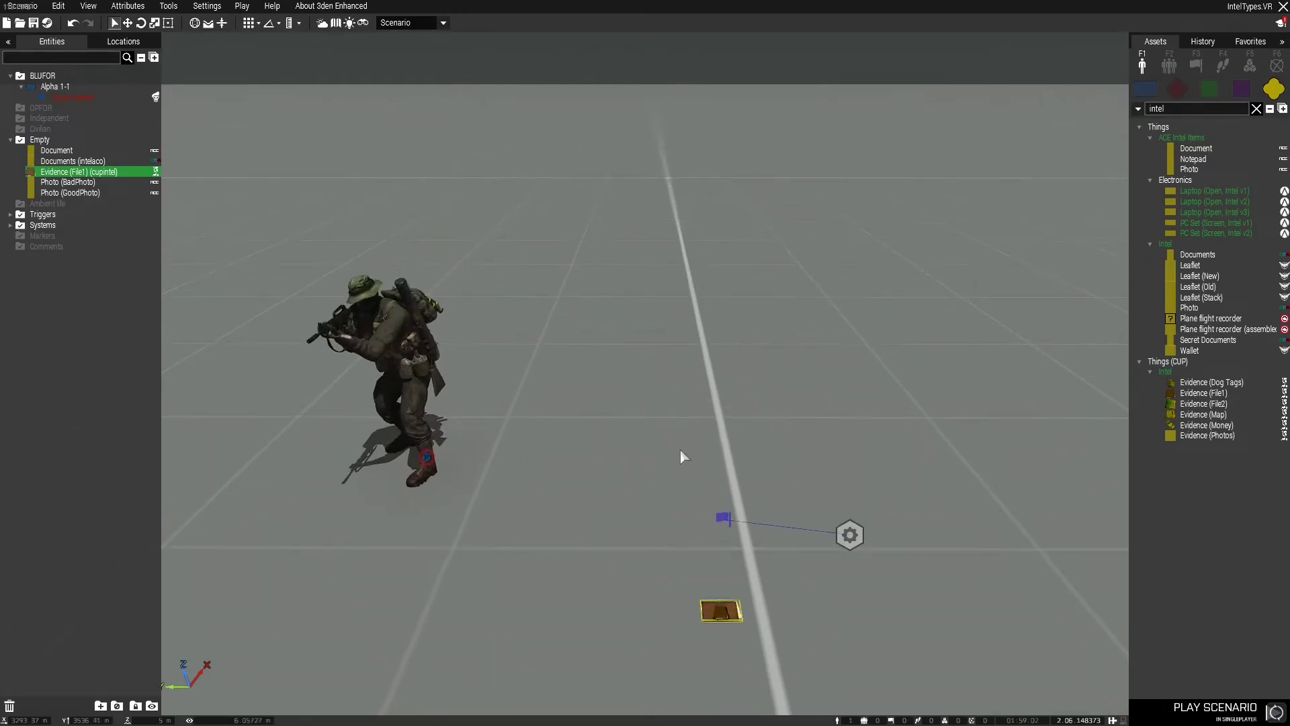
right_drag(680, 448, 671, 522)
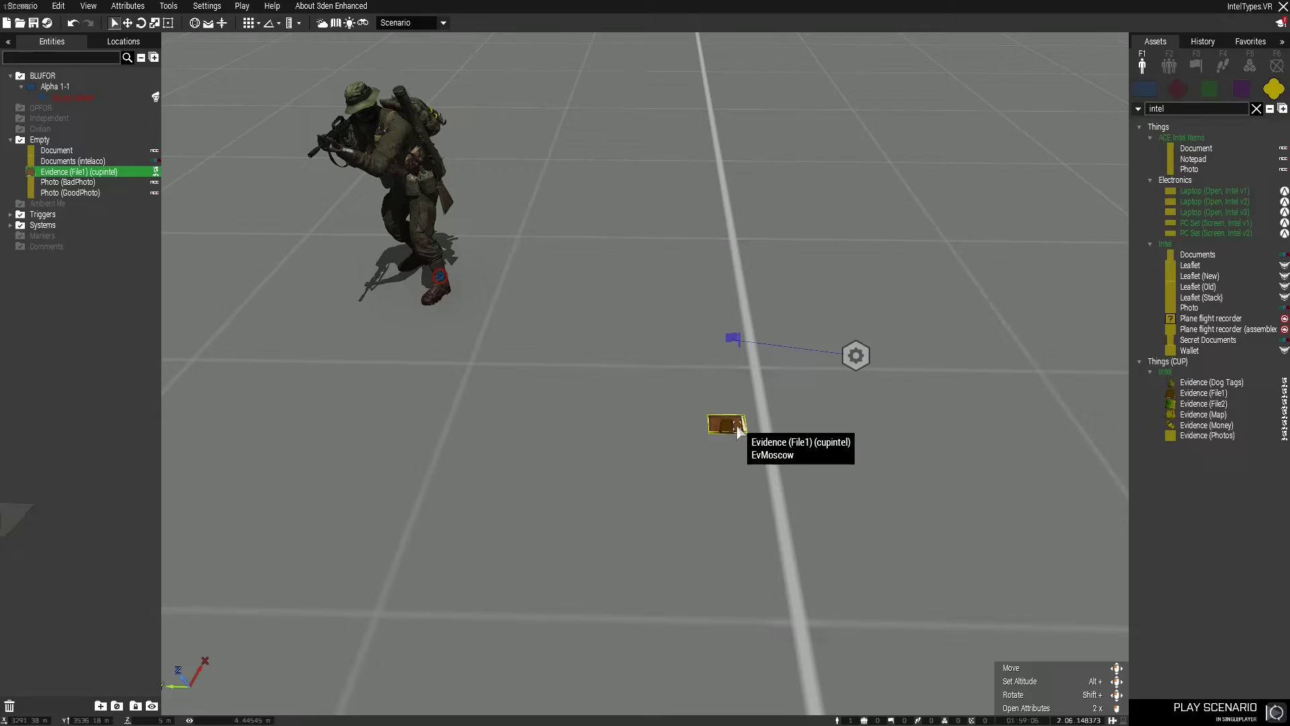
double_click(737, 338)
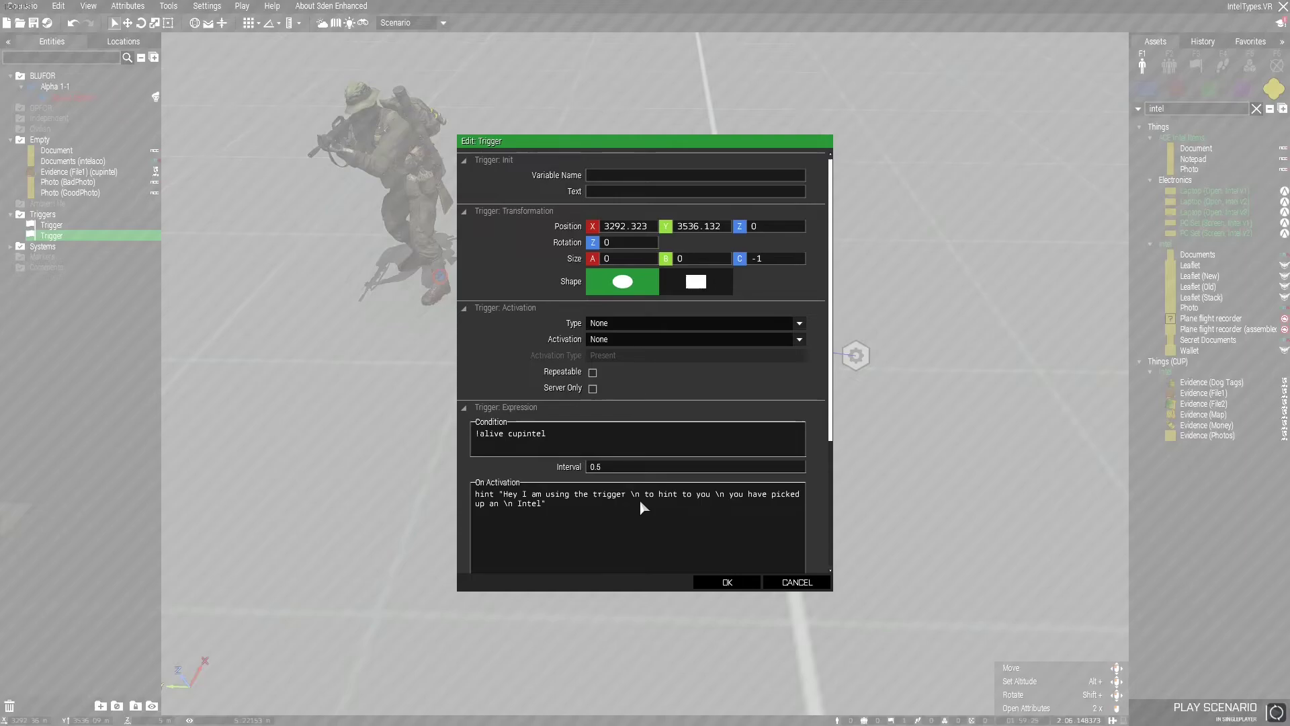
scroll(586, 516, down, 1)
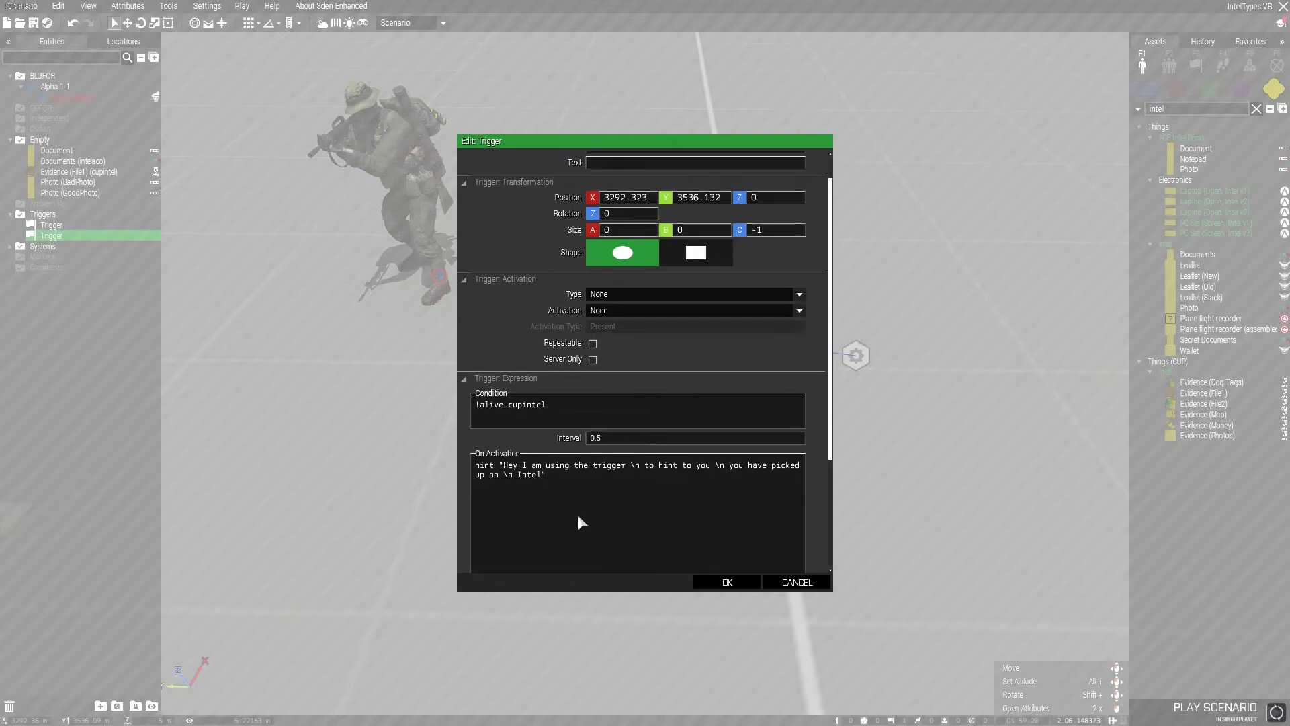
click(732, 582)
click(627, 542)
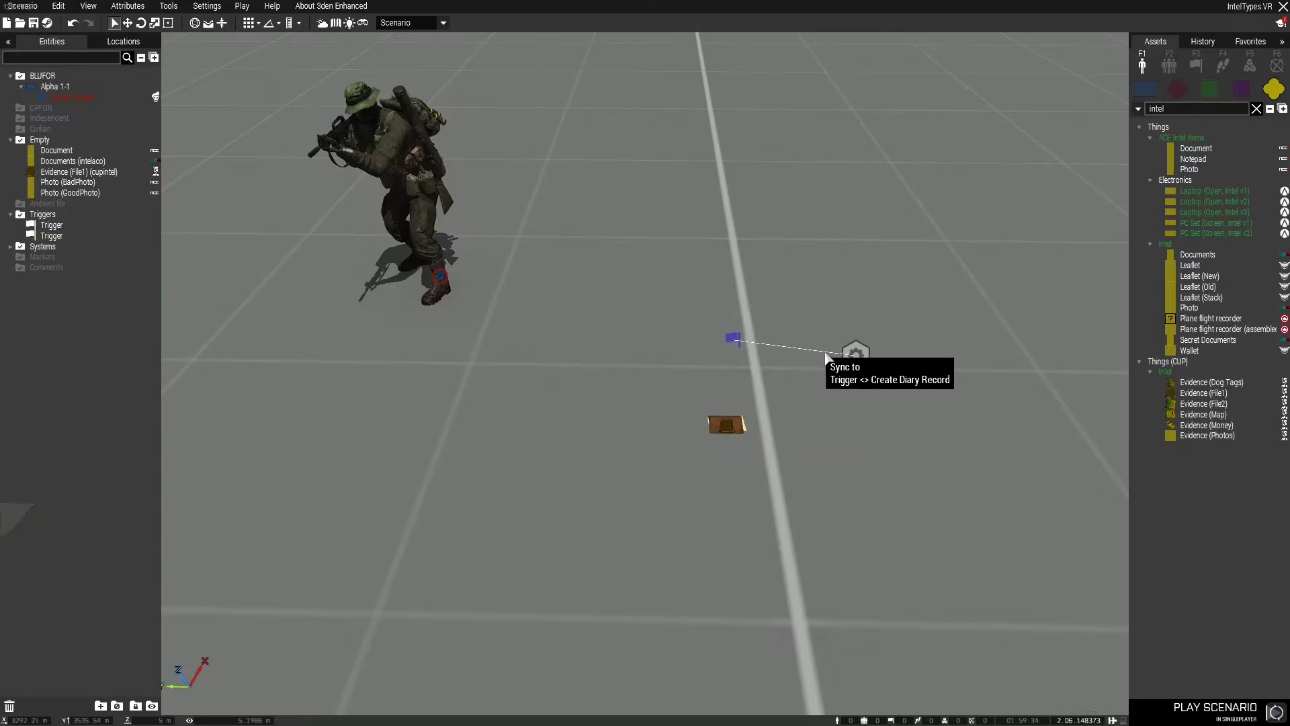
Examine the title and description of the Create Diary Record module beside the Evidence (File1) object and close its attributes
double_click(855, 356)
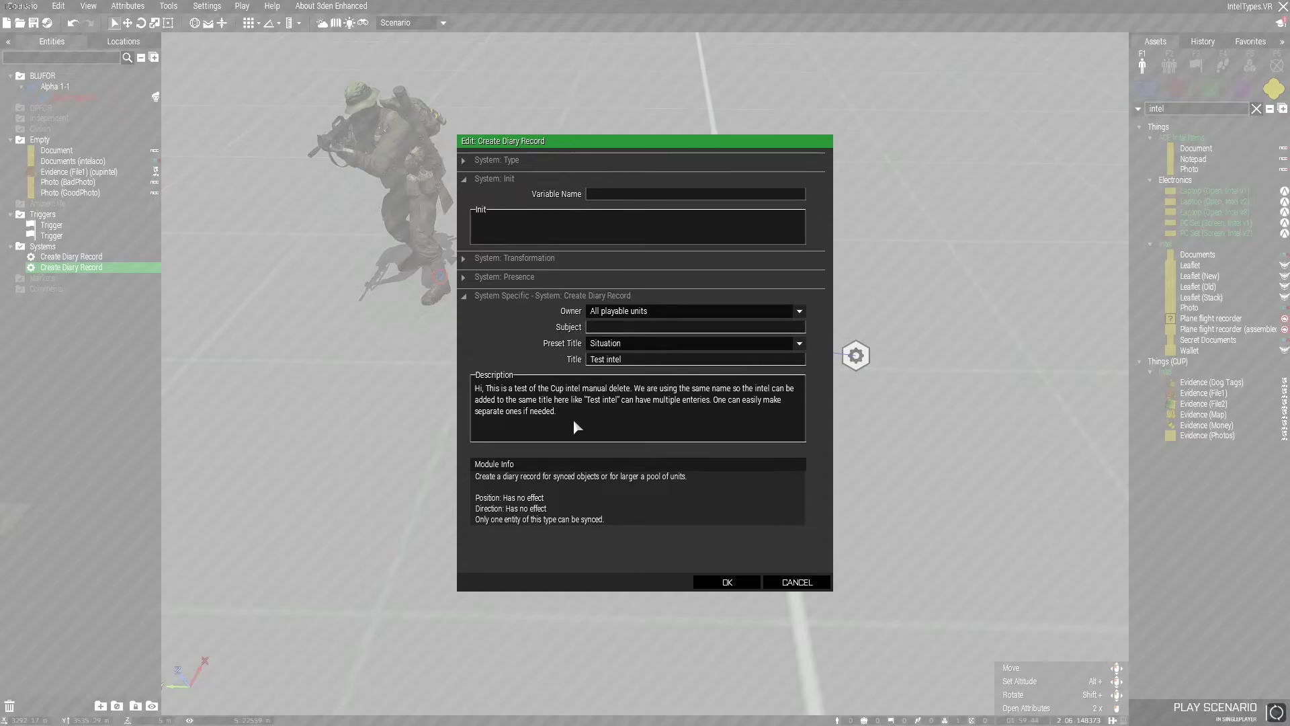
drag(570, 412, 446, 390)
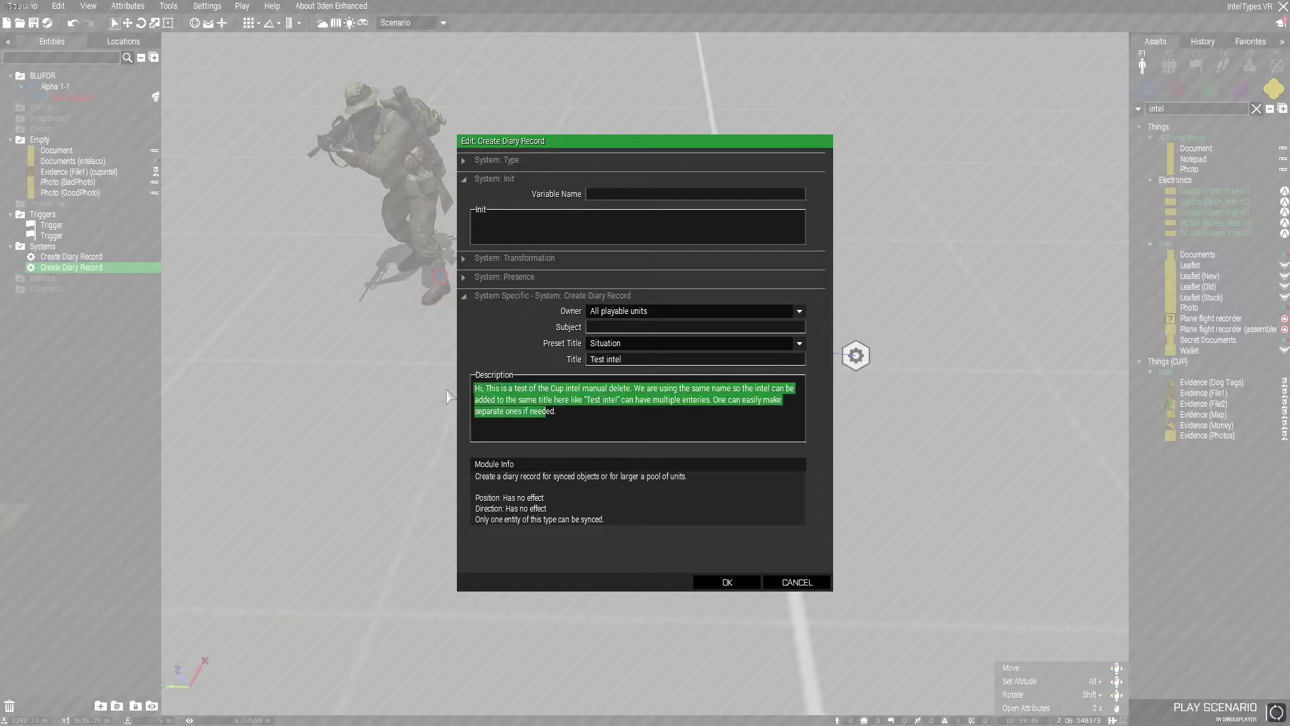
click(585, 409)
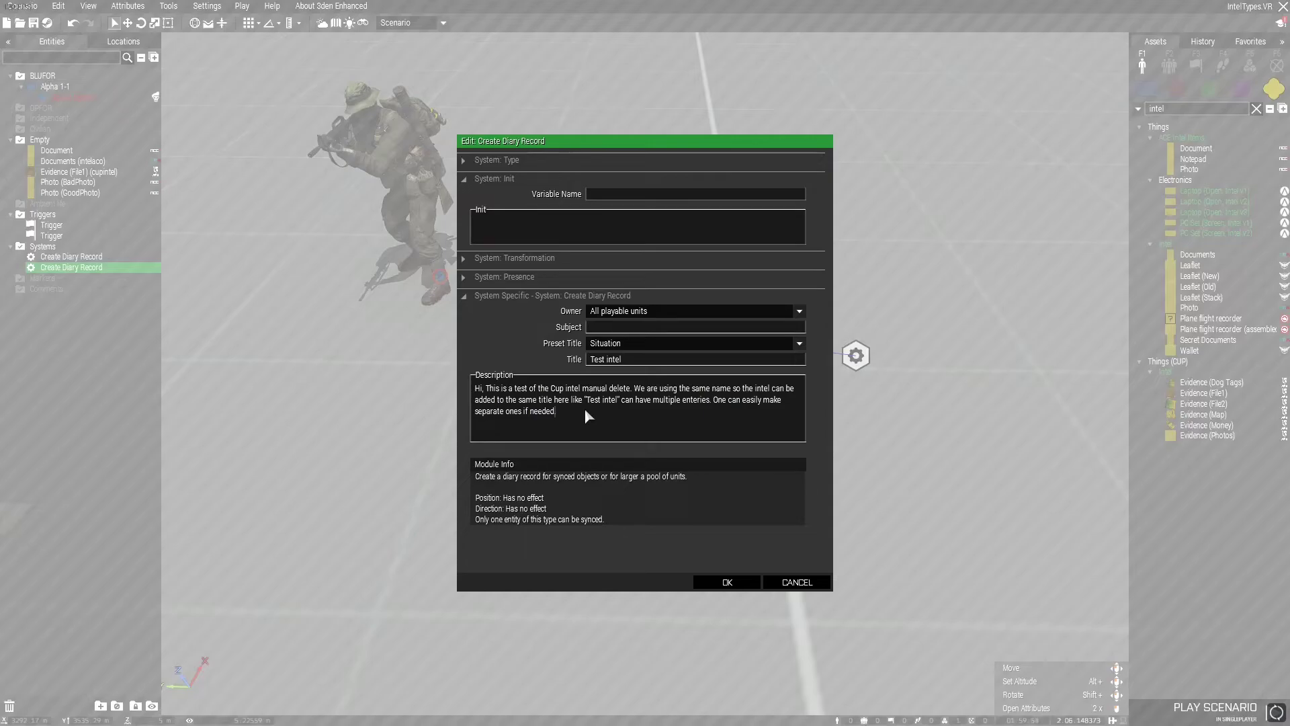
click(777, 583)
click(752, 564)
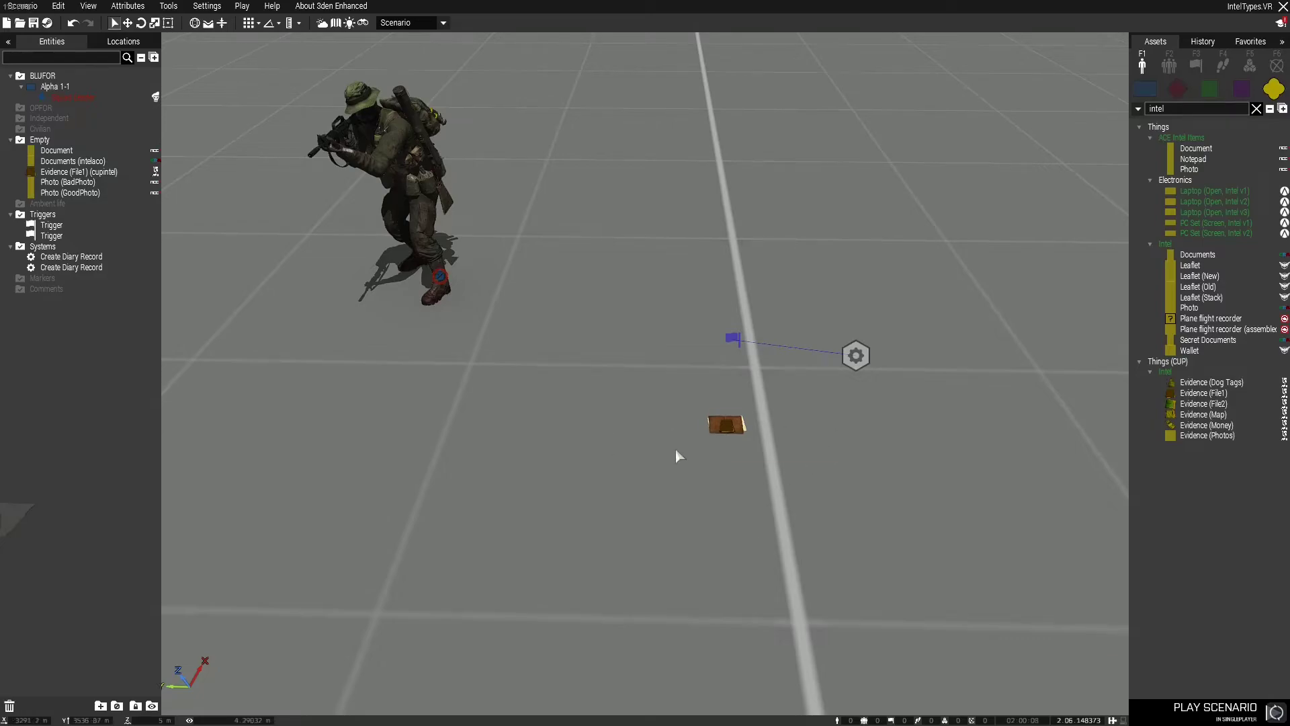
Examine the variable name and init field of the Documents (intelaco) object and close its attributes without changes
key(s)
key(w)
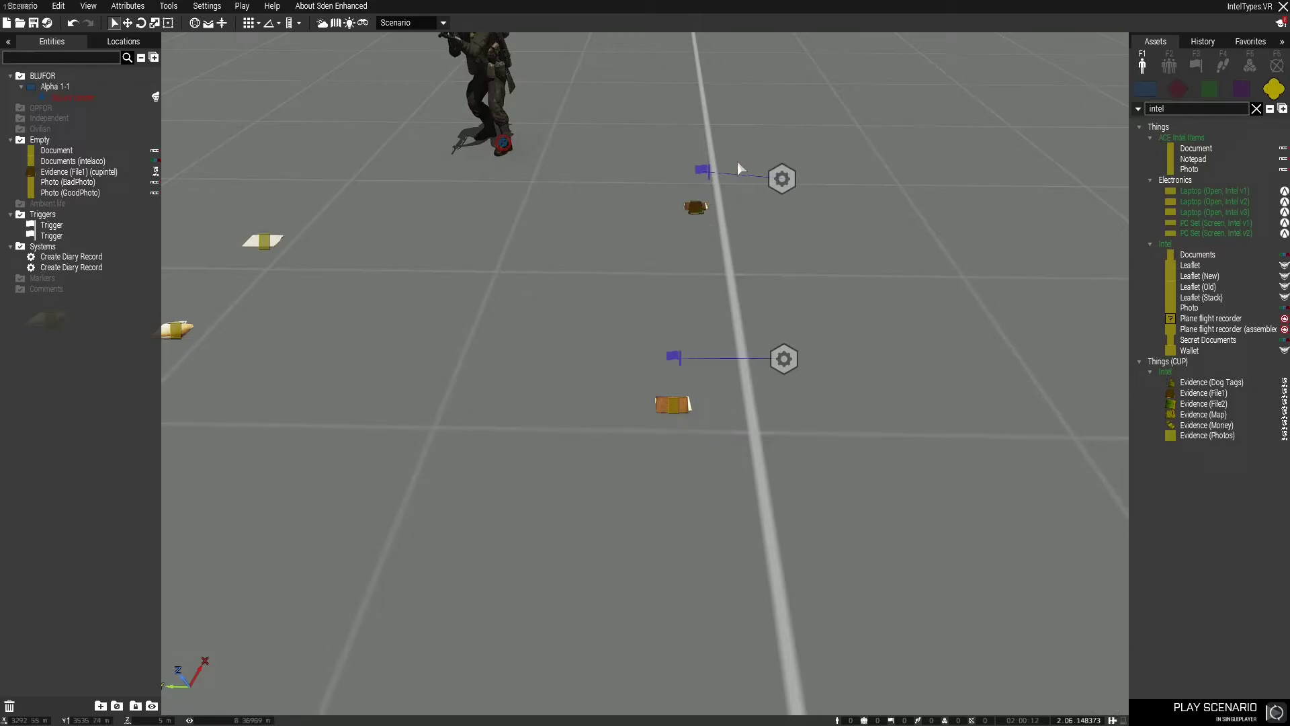
double_click(674, 405)
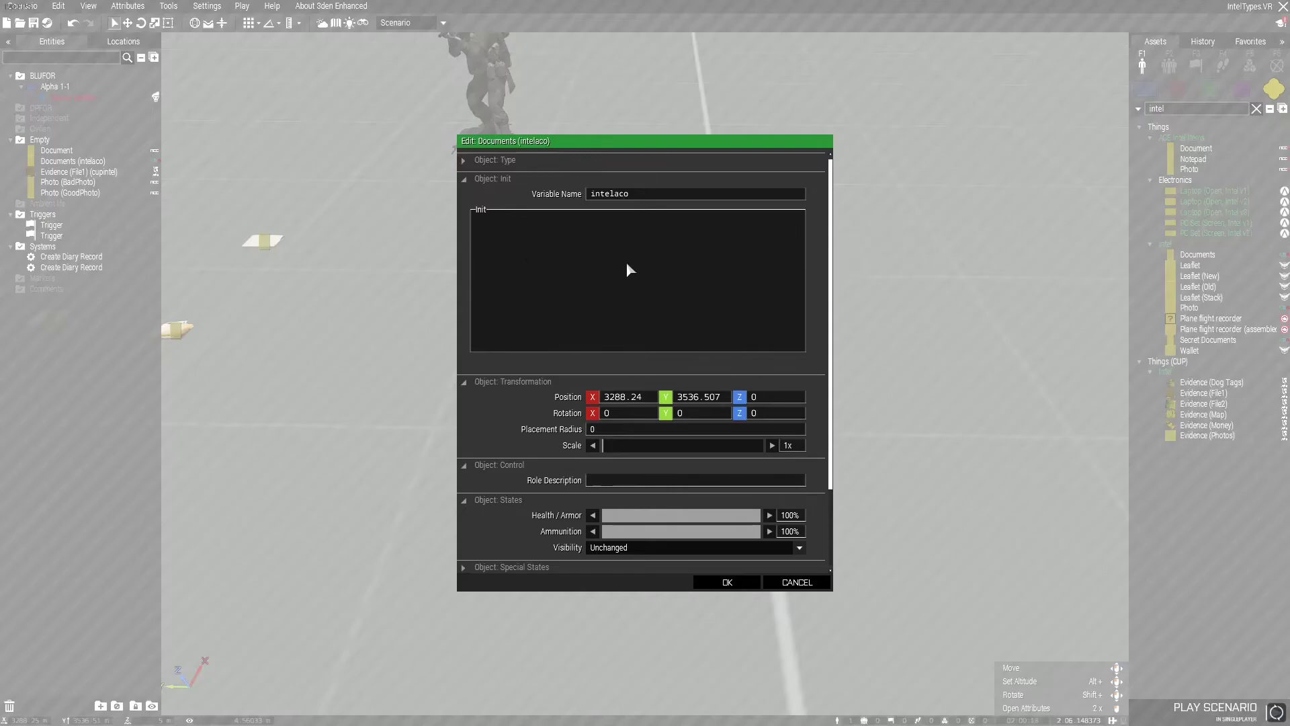
click(791, 589)
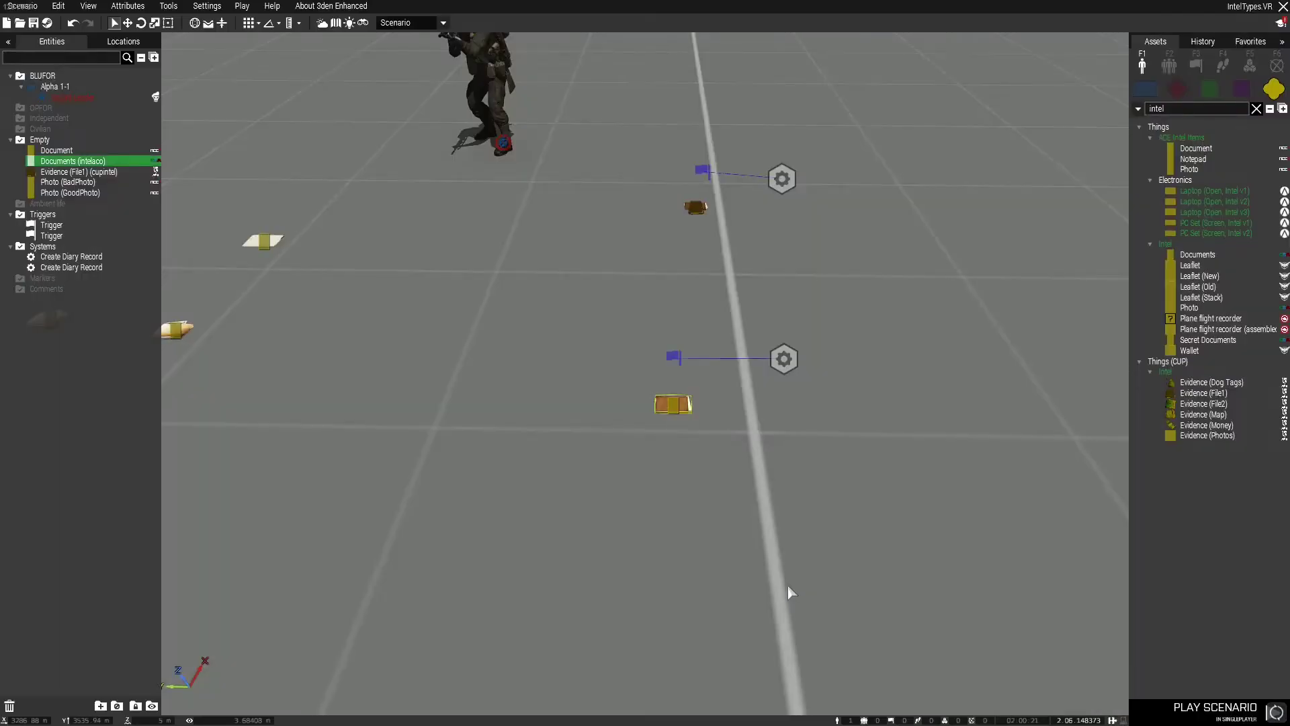
click(691, 555)
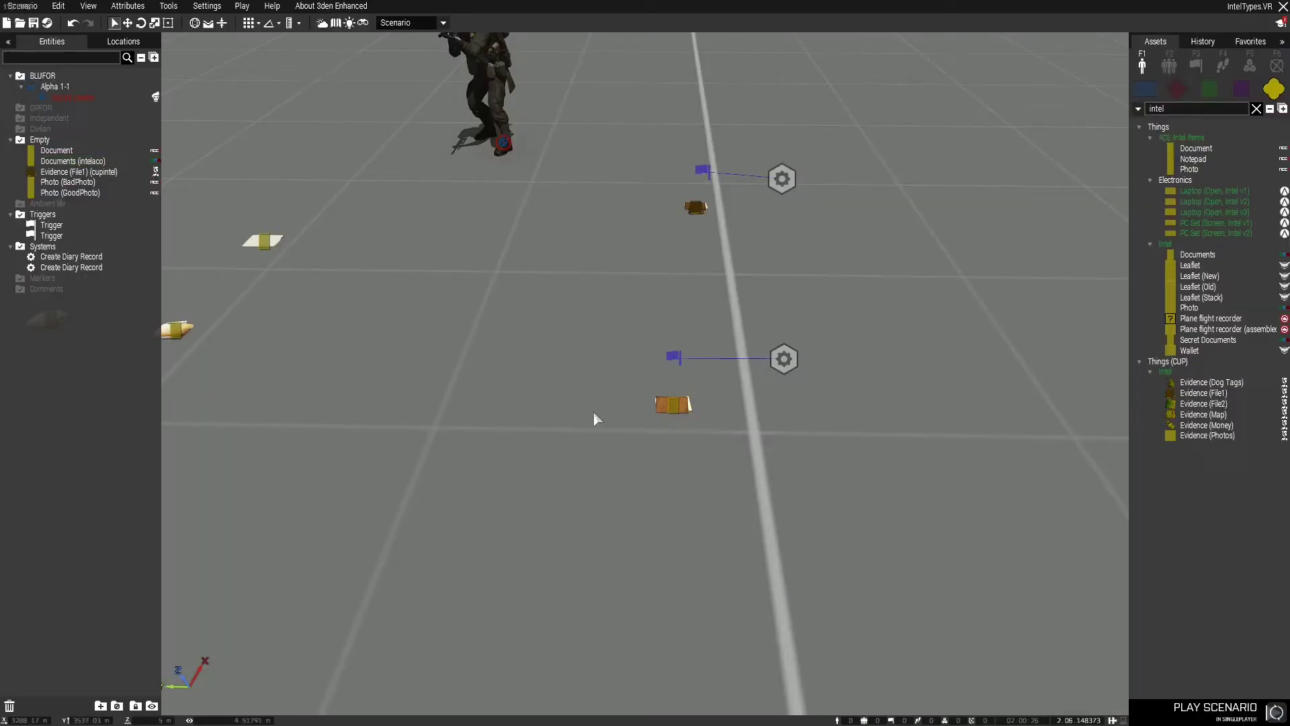
drag(591, 413, 864, 313)
drag(620, 237, 854, 83)
click(866, 211)
Find the camping Sink asset, place it on the ground near the intel objects and rotate it about 90.73 degrees around Z
key(s)
mouse_move(509, 218)
right_down()
mouse_move(550, 252)
mouse_move(504, 213)
mouse_move(550, 207)
right_up()
key(w)
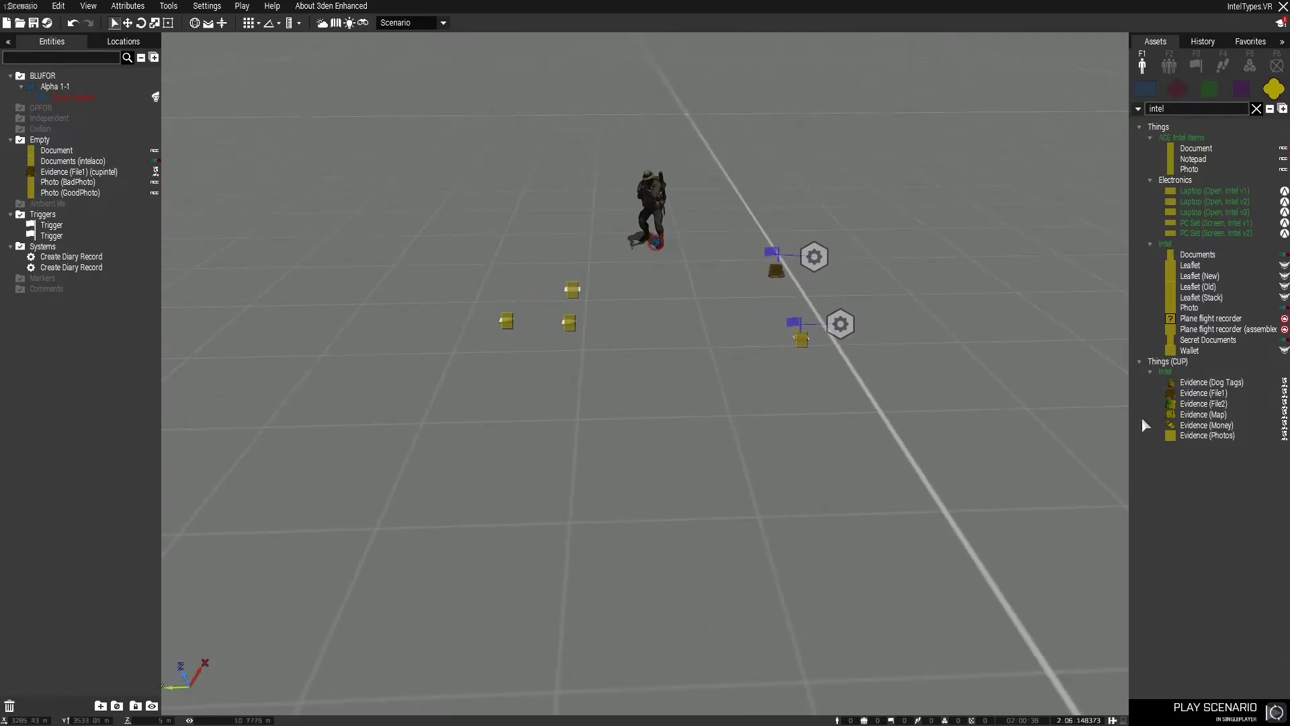
drag(1242, 110, 1137, 115)
text(sink)
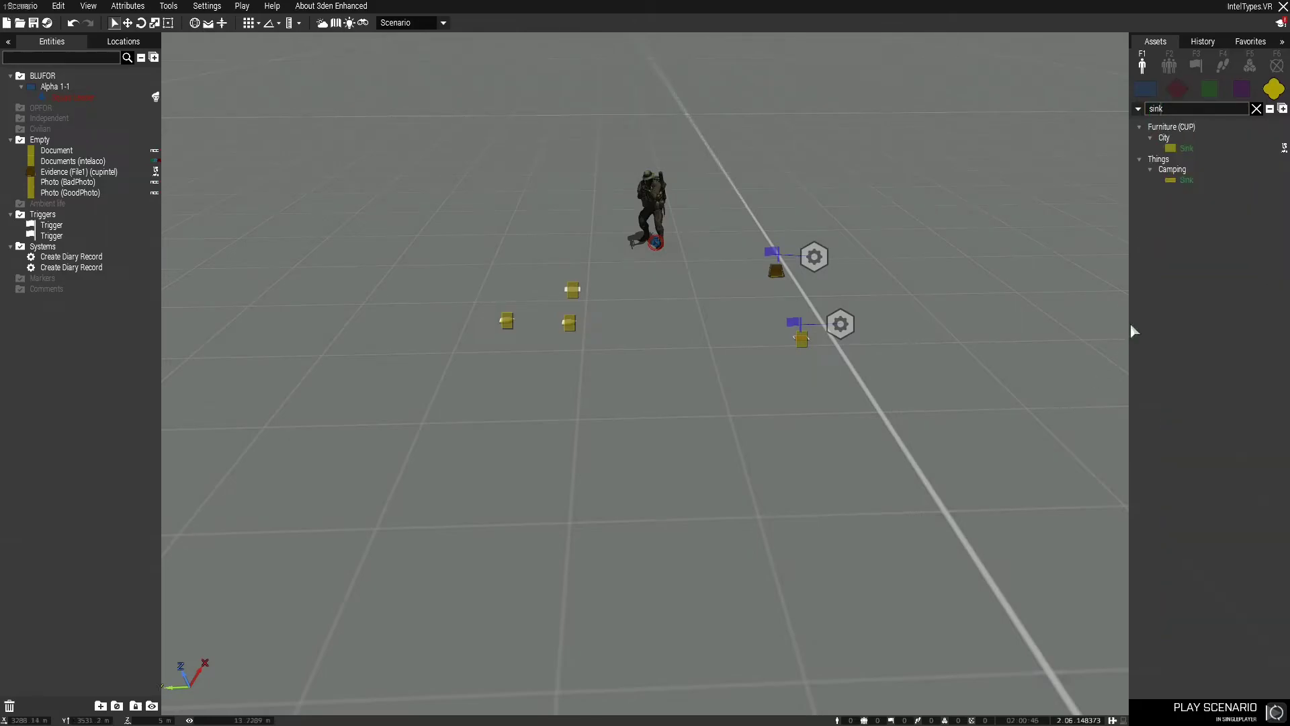
click(1181, 179)
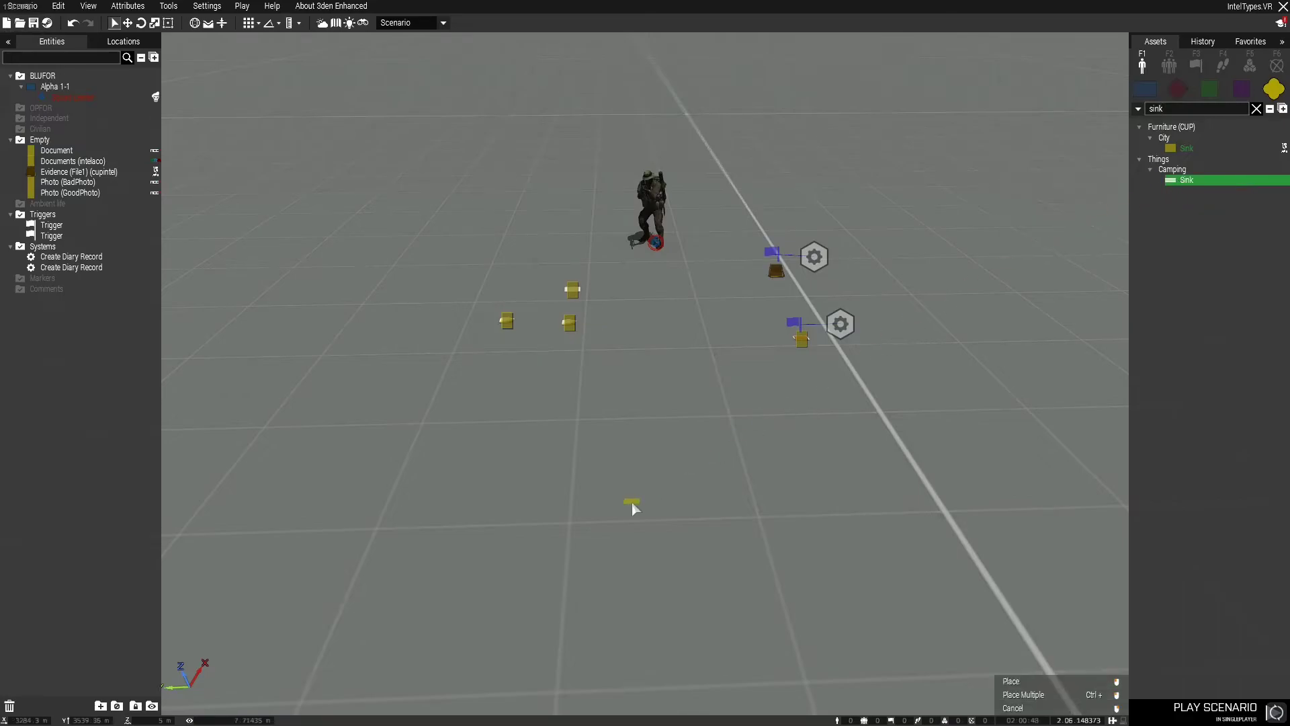
click(662, 497)
shift+drag(663, 497, 629, 113)
key(d)
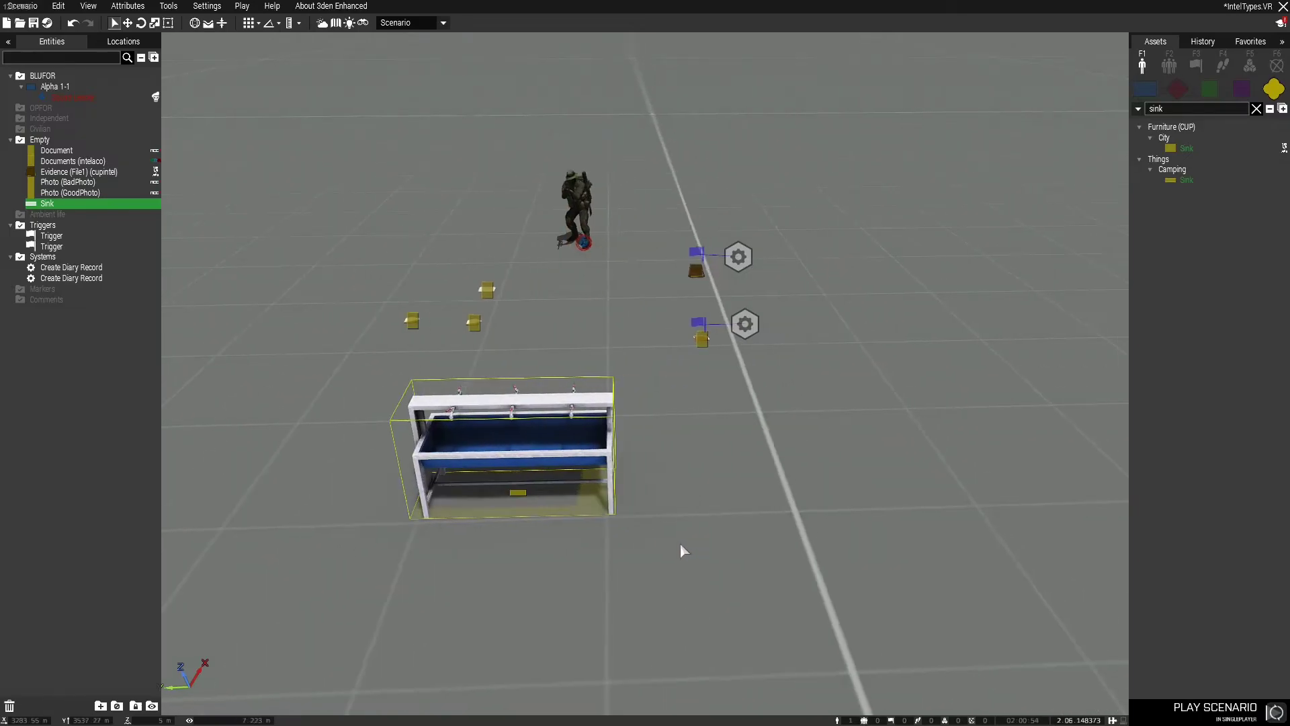
Open the sink's attributes and set its variable name to bigsink
double_click(524, 495)
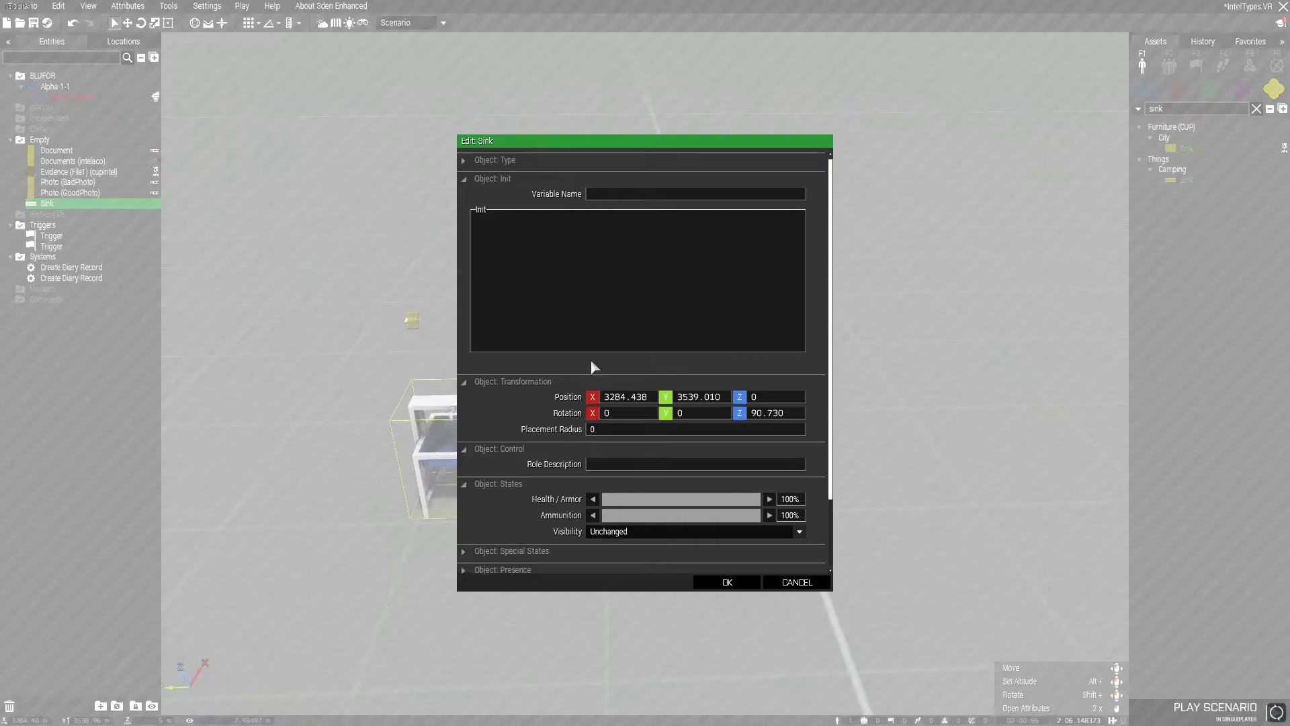
click(606, 195)
text(big)
text(sink)
Set the sink's init code to this addaction["Make the sink go POOF","deleteVehicle bigsink;"]; and apply the attributes
text(this)
text( addaction)
text("")
key(Left)
key(Left)
text(Make the s)
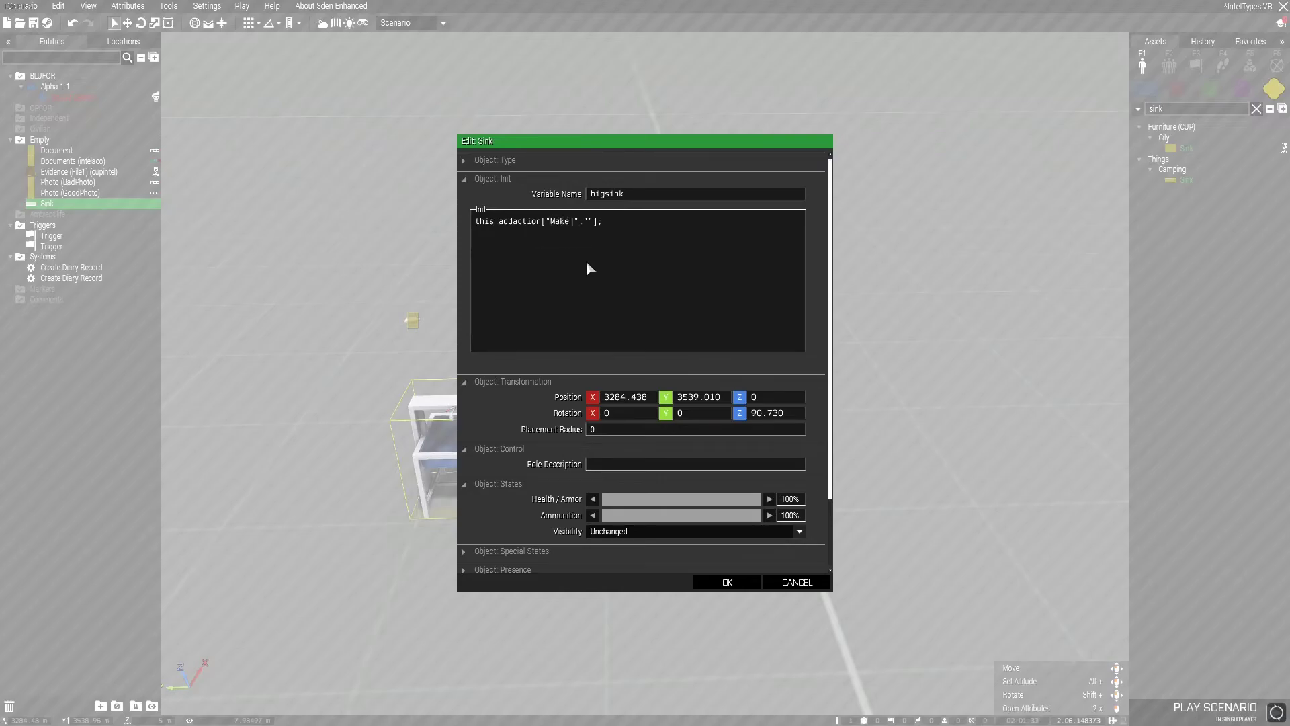
text(ink go POOF!)
key(Right)
key(Right)
text(deleteVehicle bigsink;)
key(BackSpace)
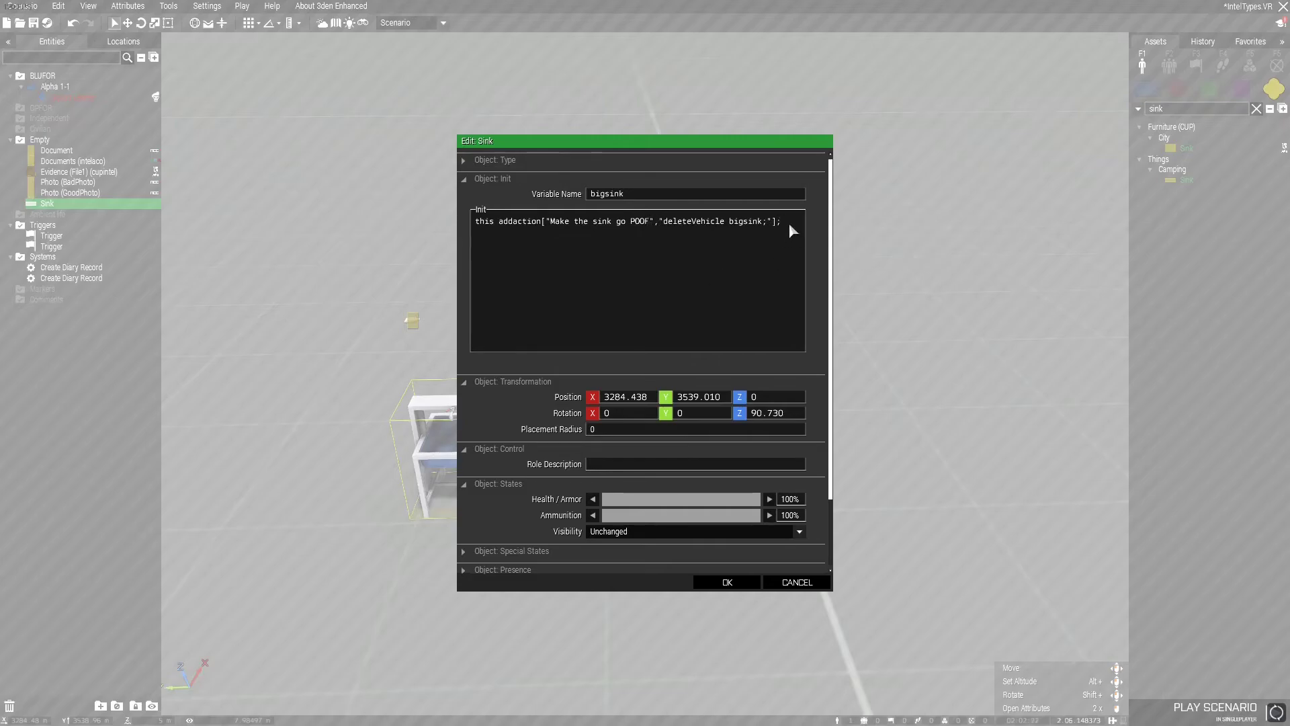
click(710, 584)
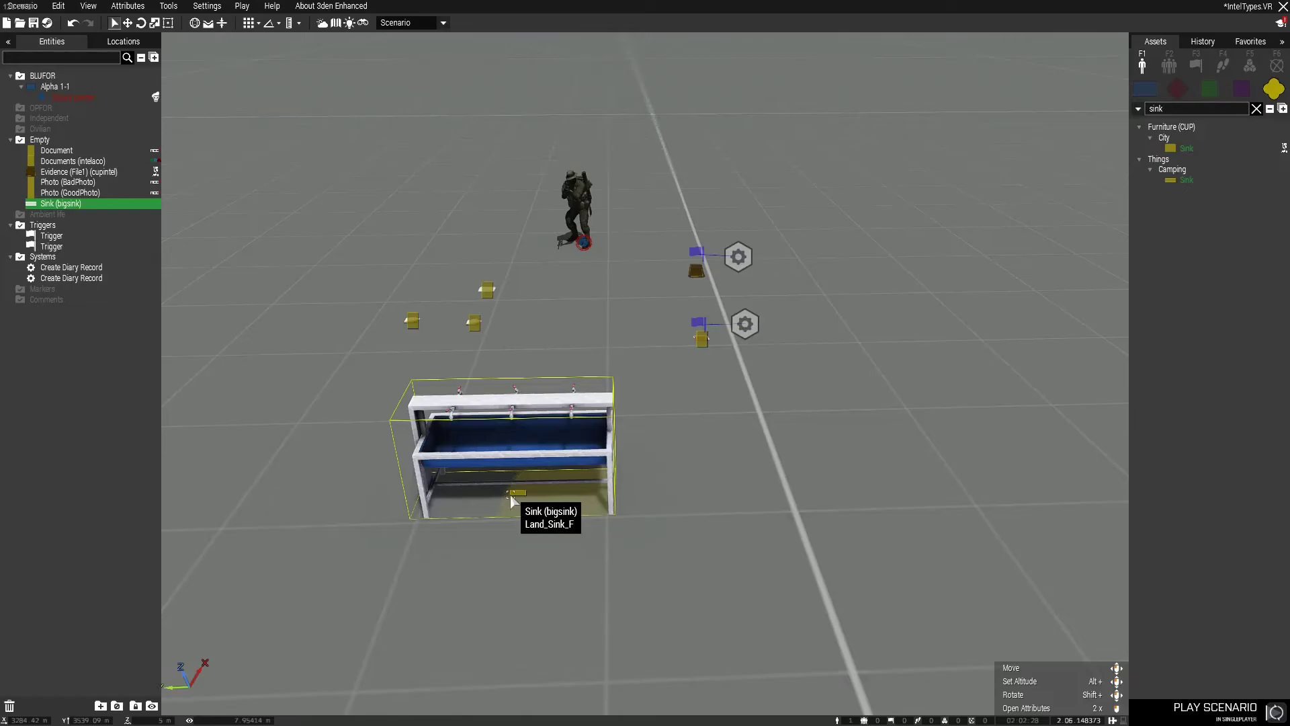
Check the pick-up action code of the Evidence (File1) object for comparison and close its attributes
click(659, 580)
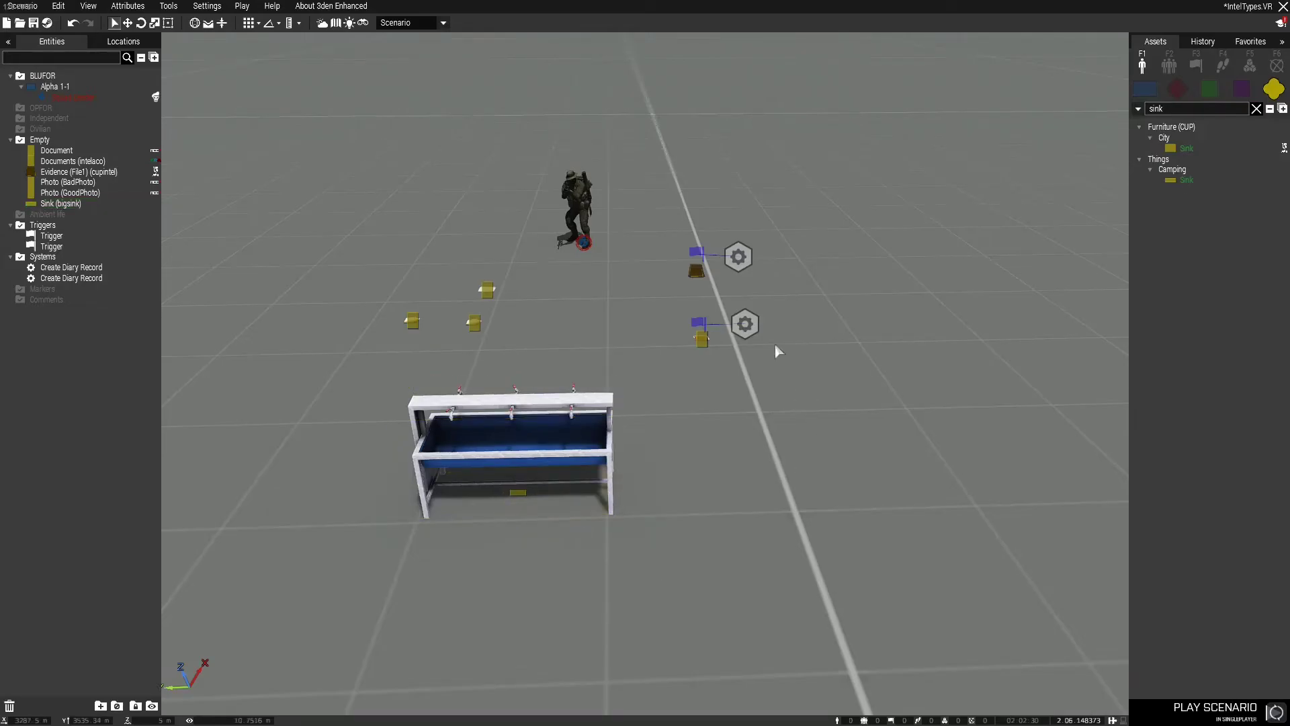
double_click(697, 270)
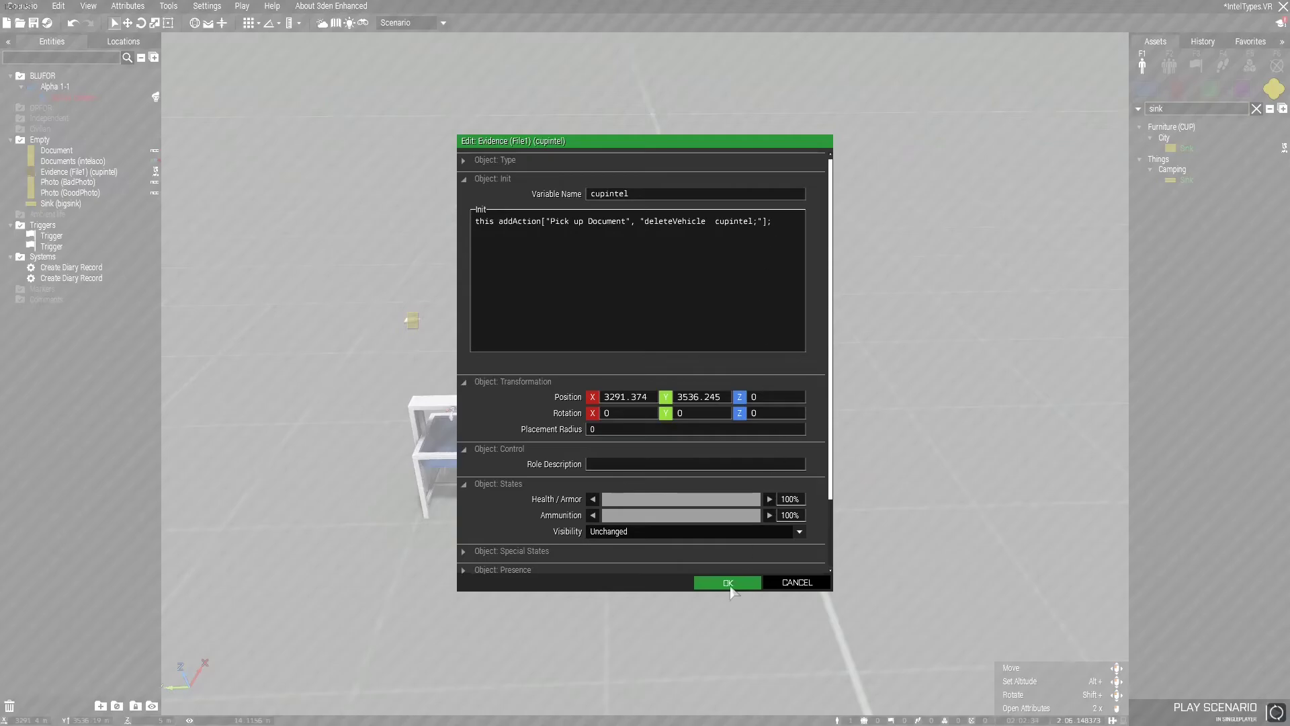
click(727, 582)
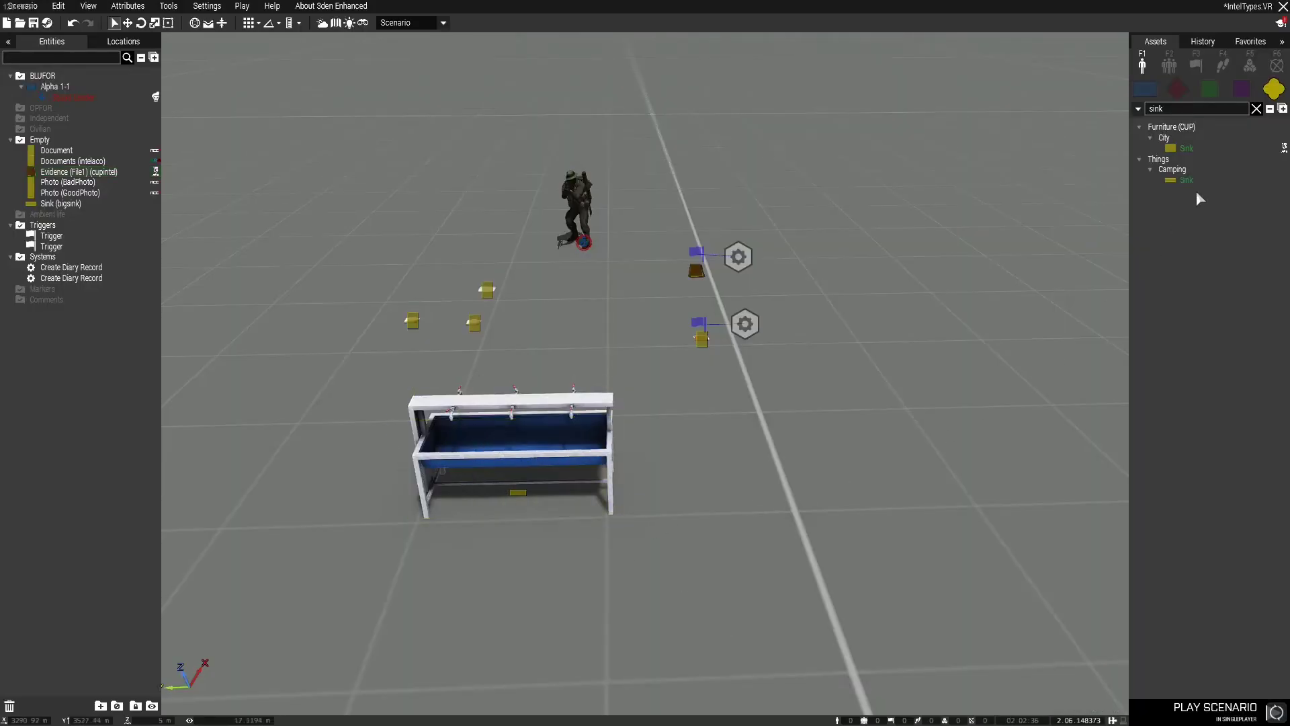
Place a basic Trigger on the ground beside the sink
click(1201, 66)
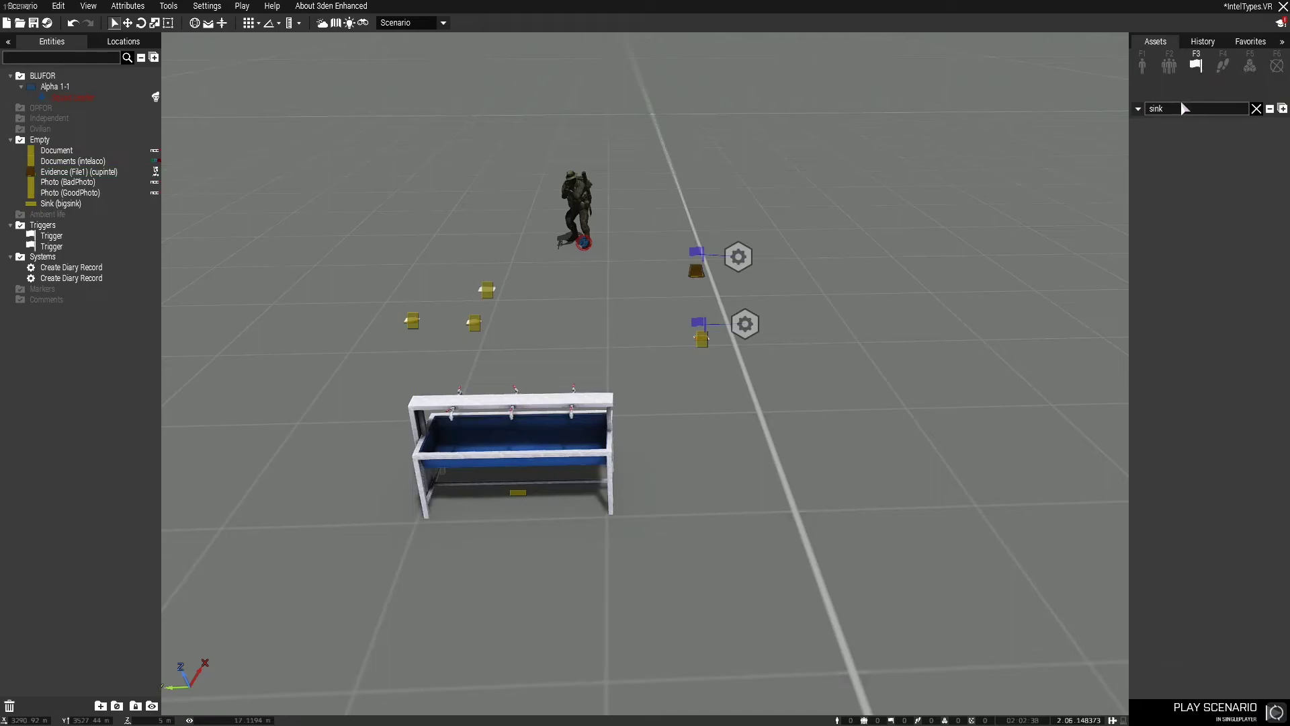
click(1256, 108)
click(1169, 127)
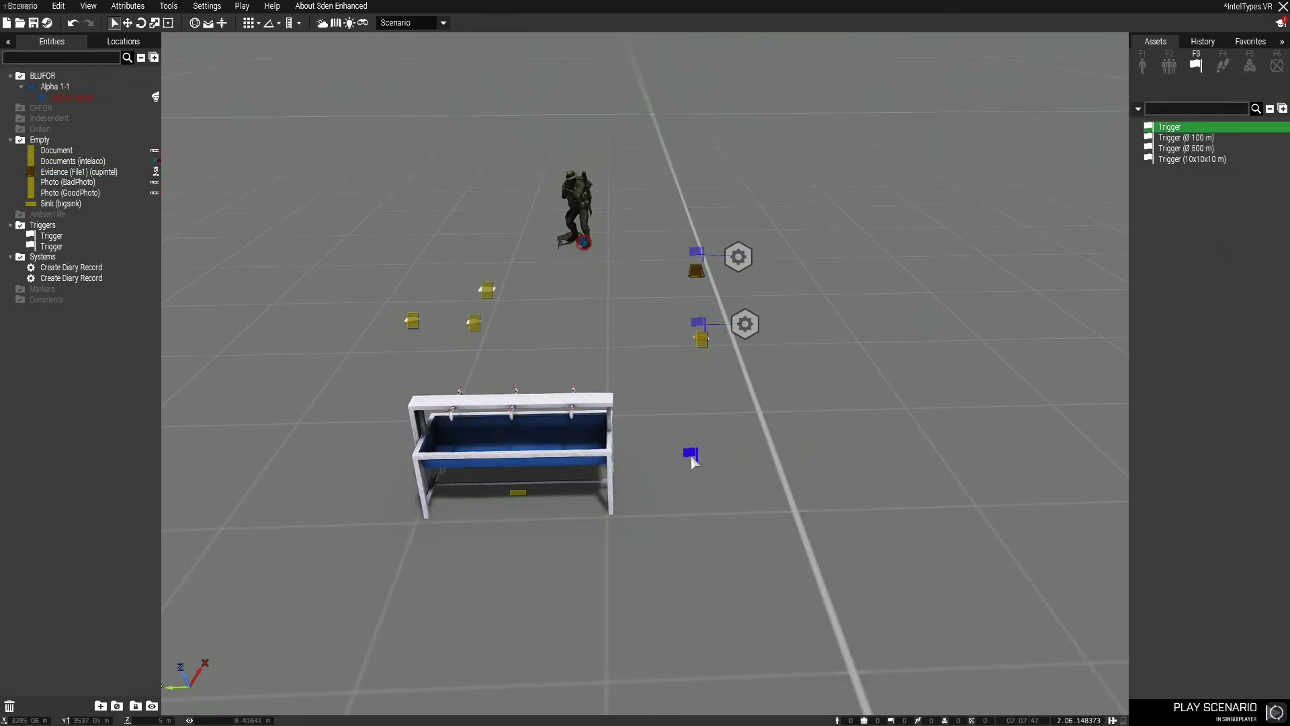
click(692, 459)
Open the attributes of the trigger beside the sink and set its condition to !alive bigsink
double_click(691, 454)
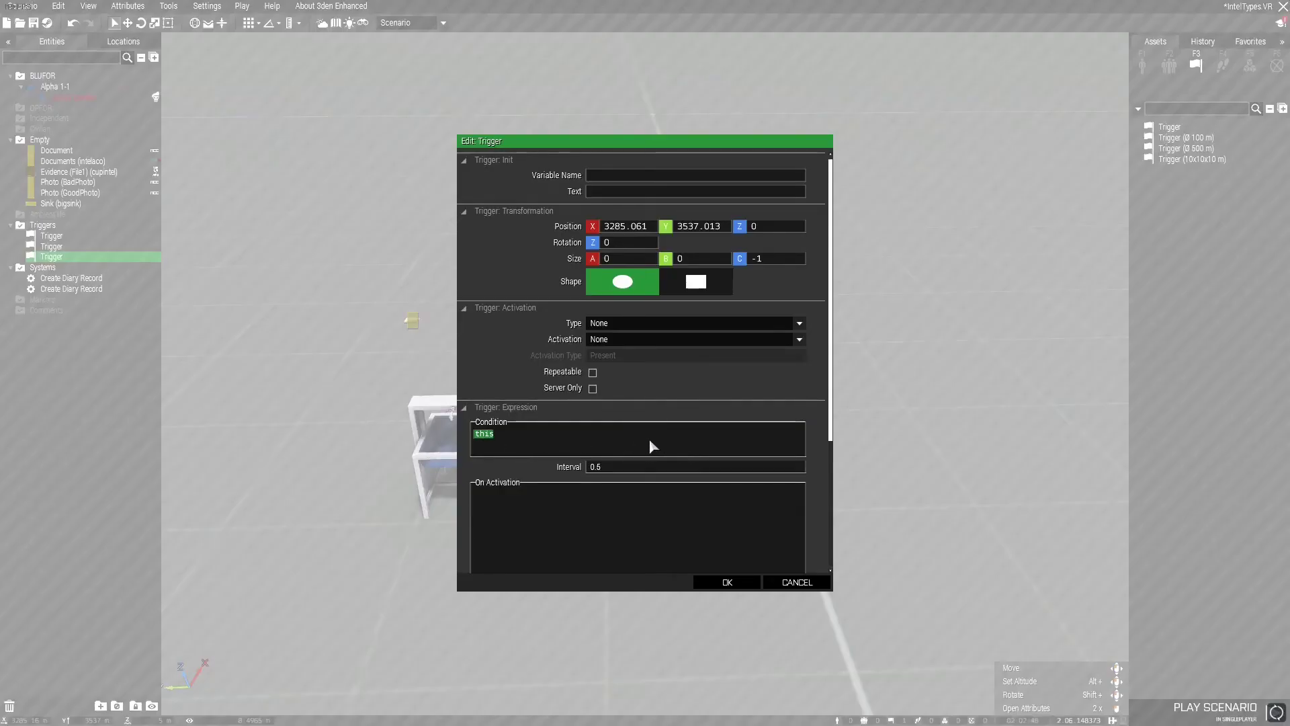
key(BackSpace)
text(!alive)
text(bigsink)
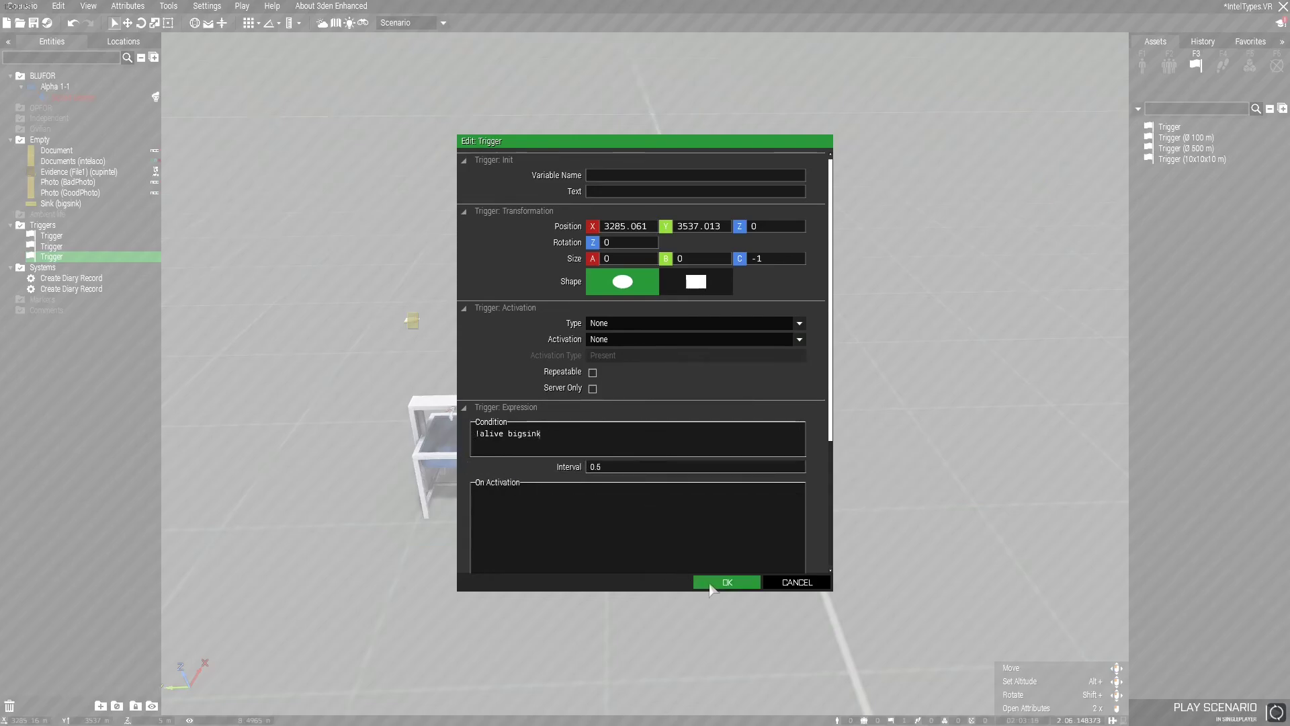
Set the trigger's on-activation code to hint "The town folks are hunting you!" and apply the attributes
click(567, 540)
text(hint ")
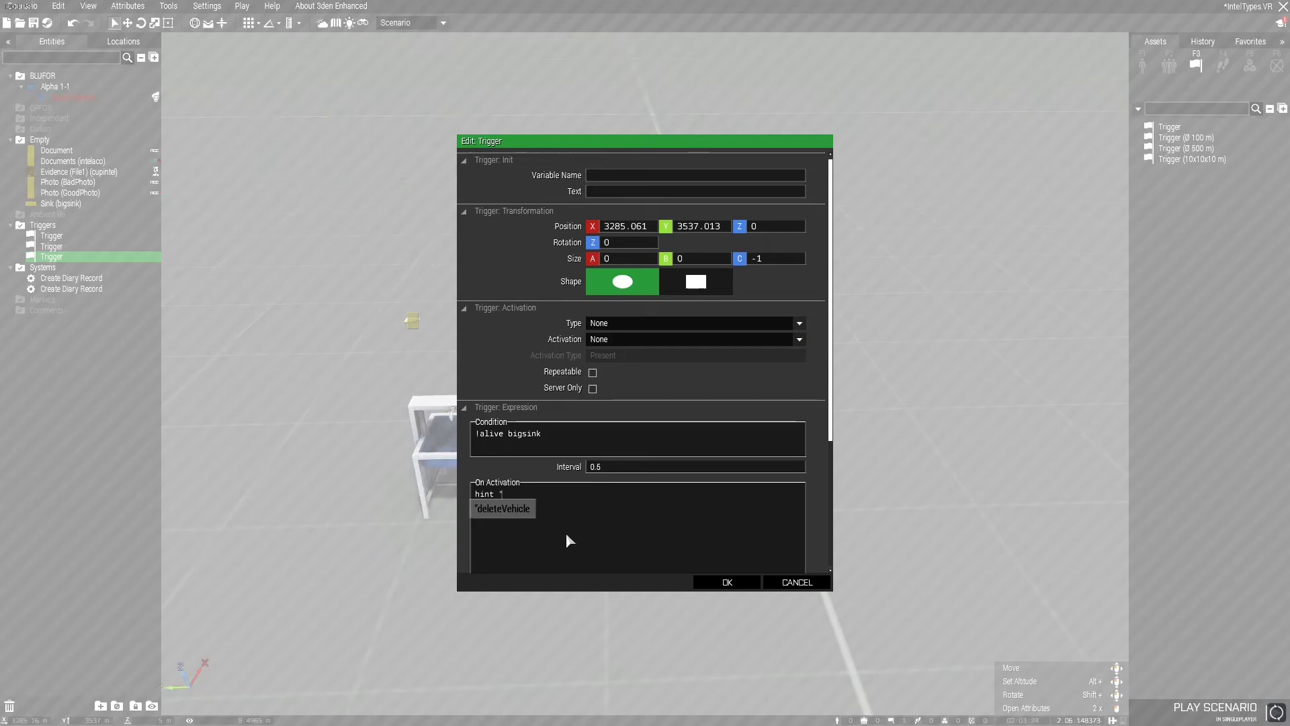
text(The t)
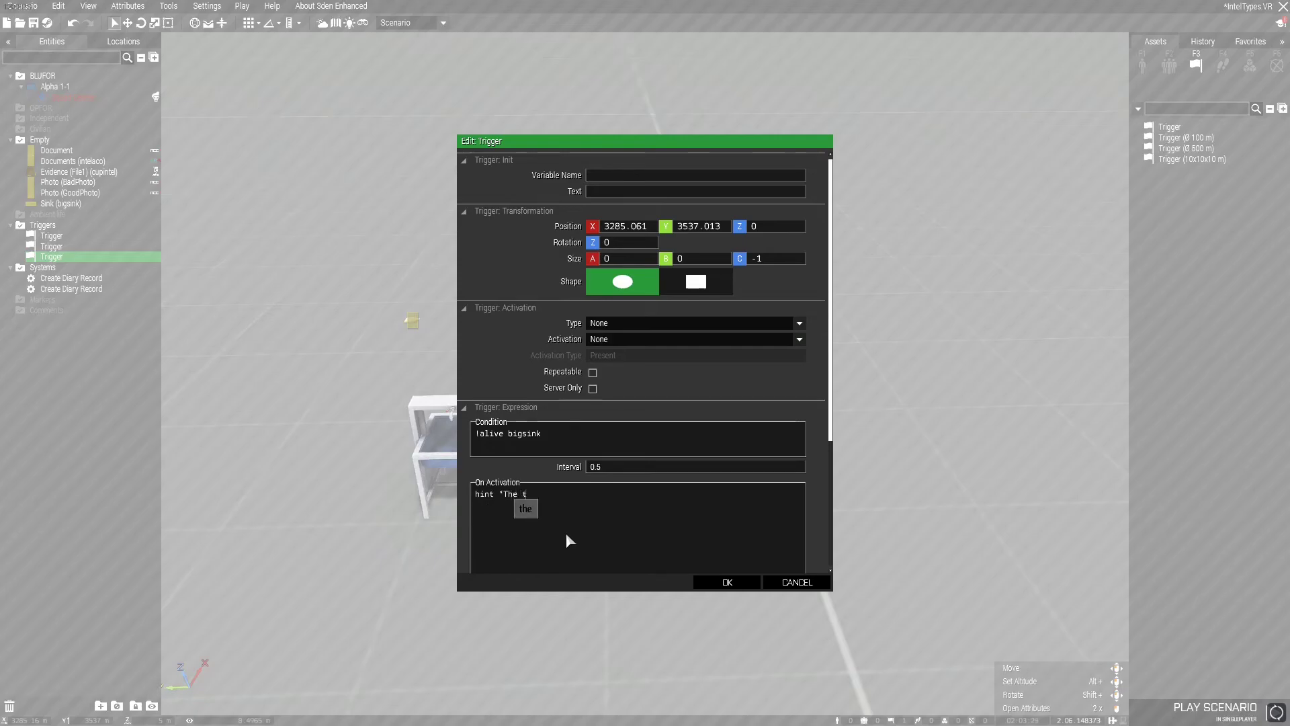
text(own folks are hunting y)
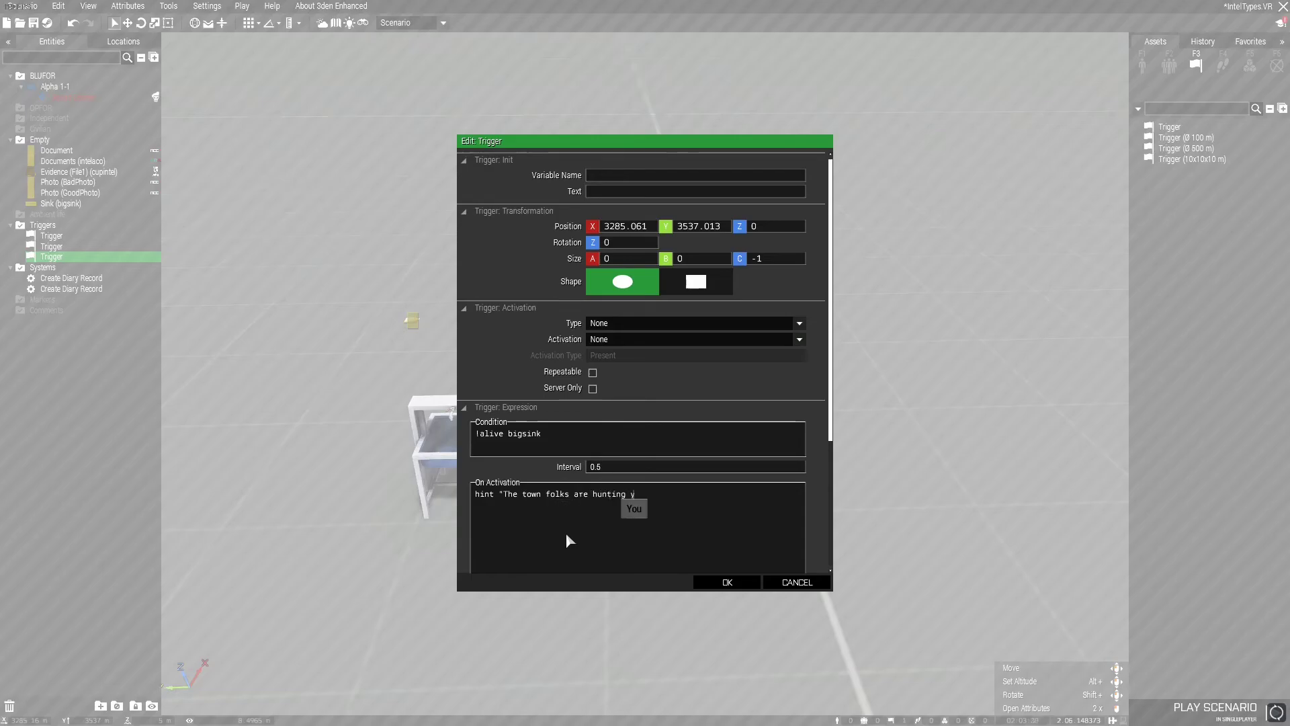
text(ou!")
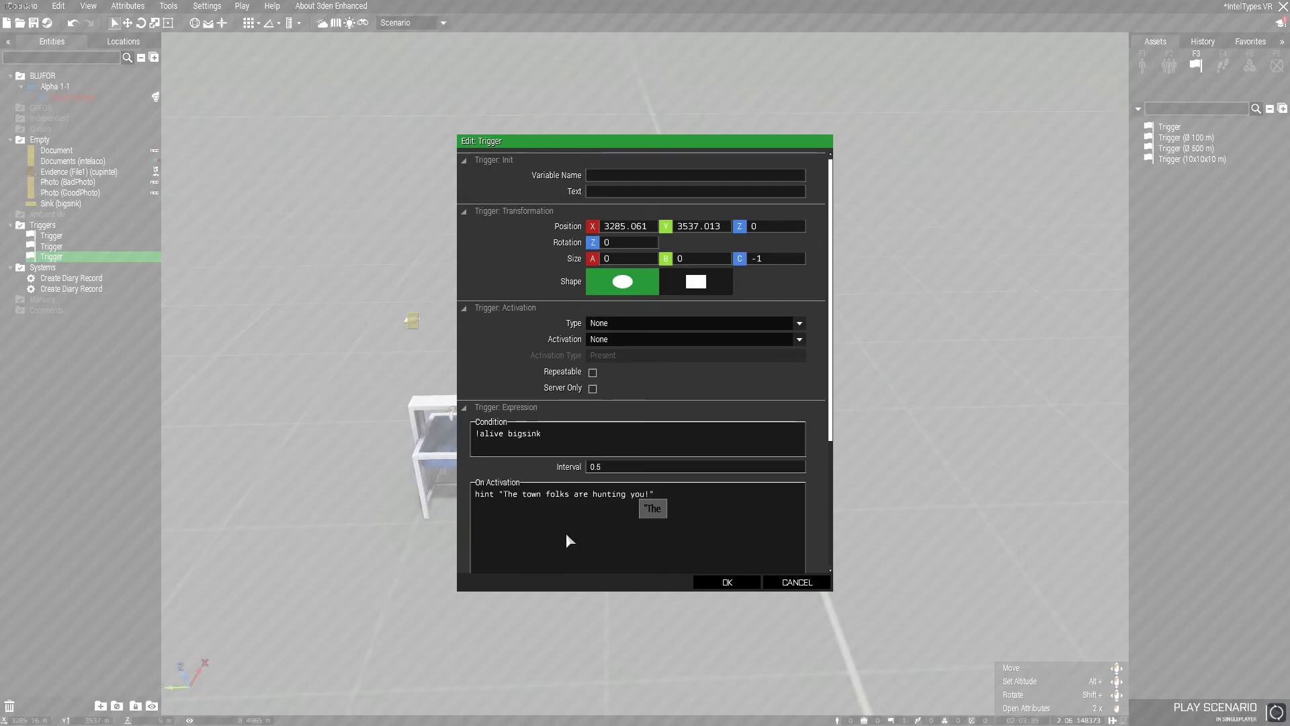
click(726, 582)
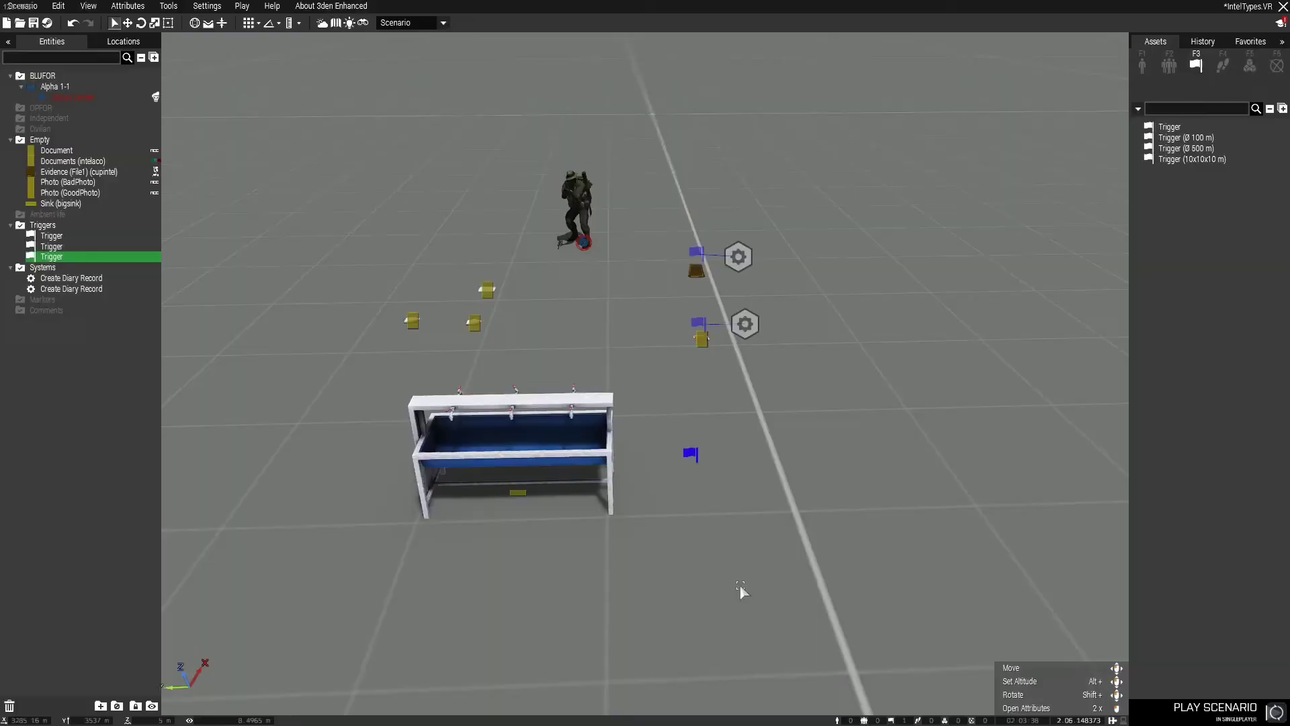
click(590, 593)
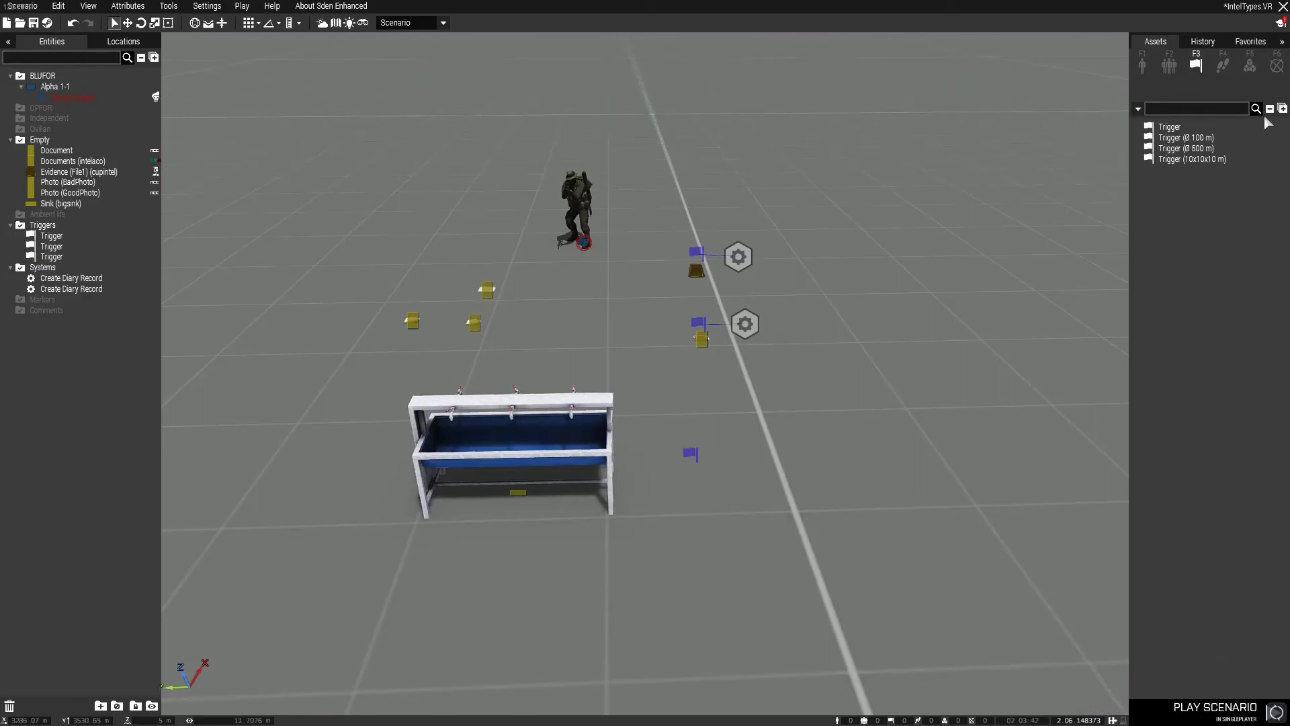
Find the Create Task module among the system modules and place it beside the sink's trigger
click(1247, 71)
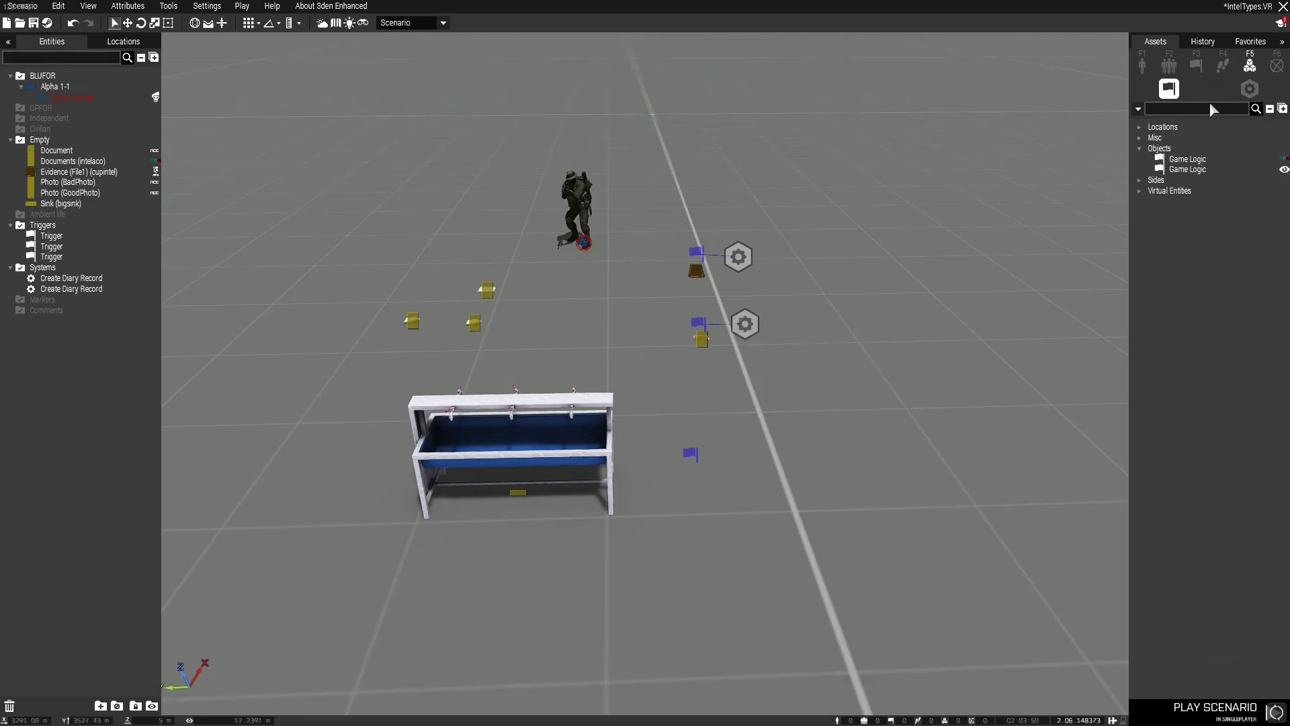
click(1249, 88)
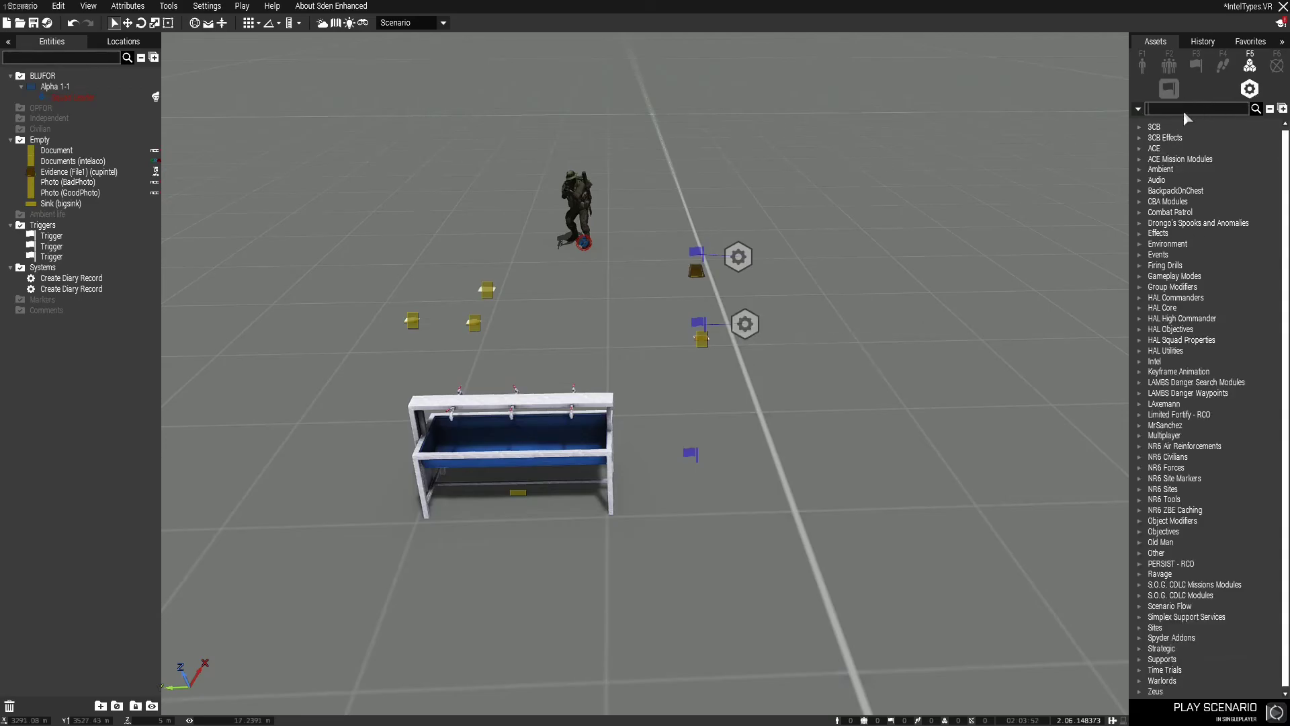
text(dia)
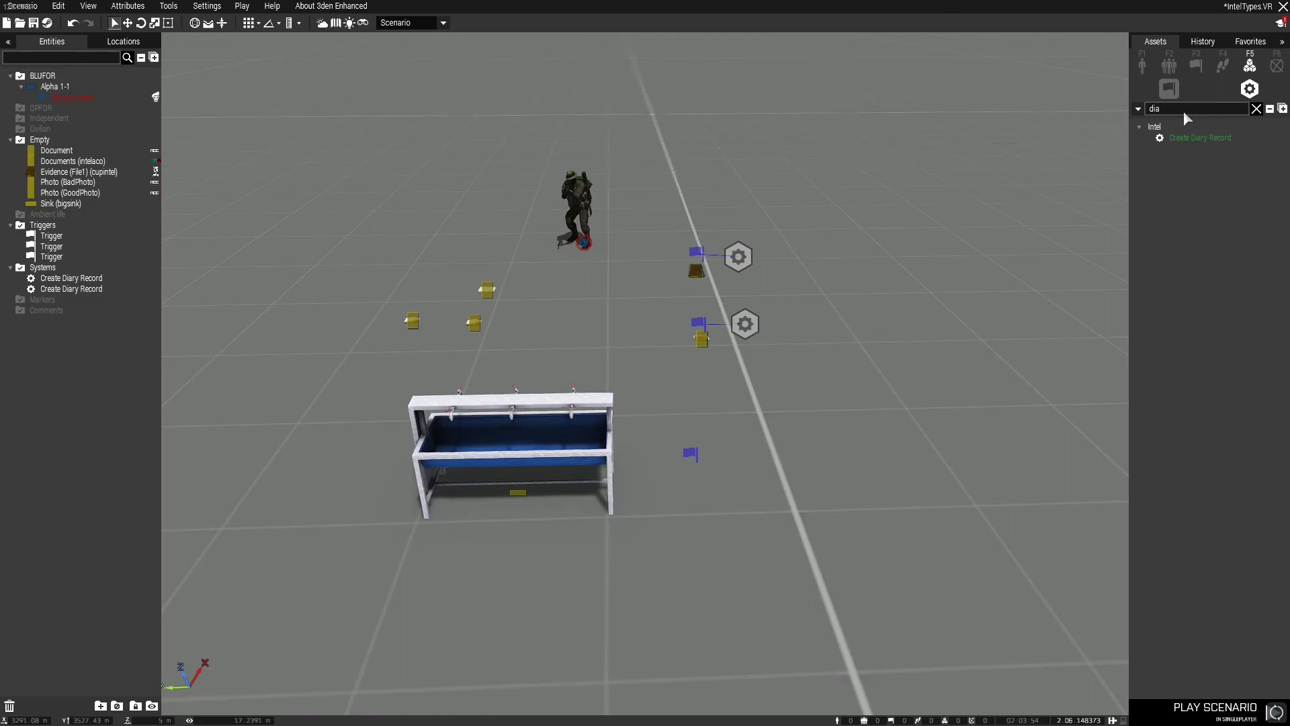
click(1200, 137)
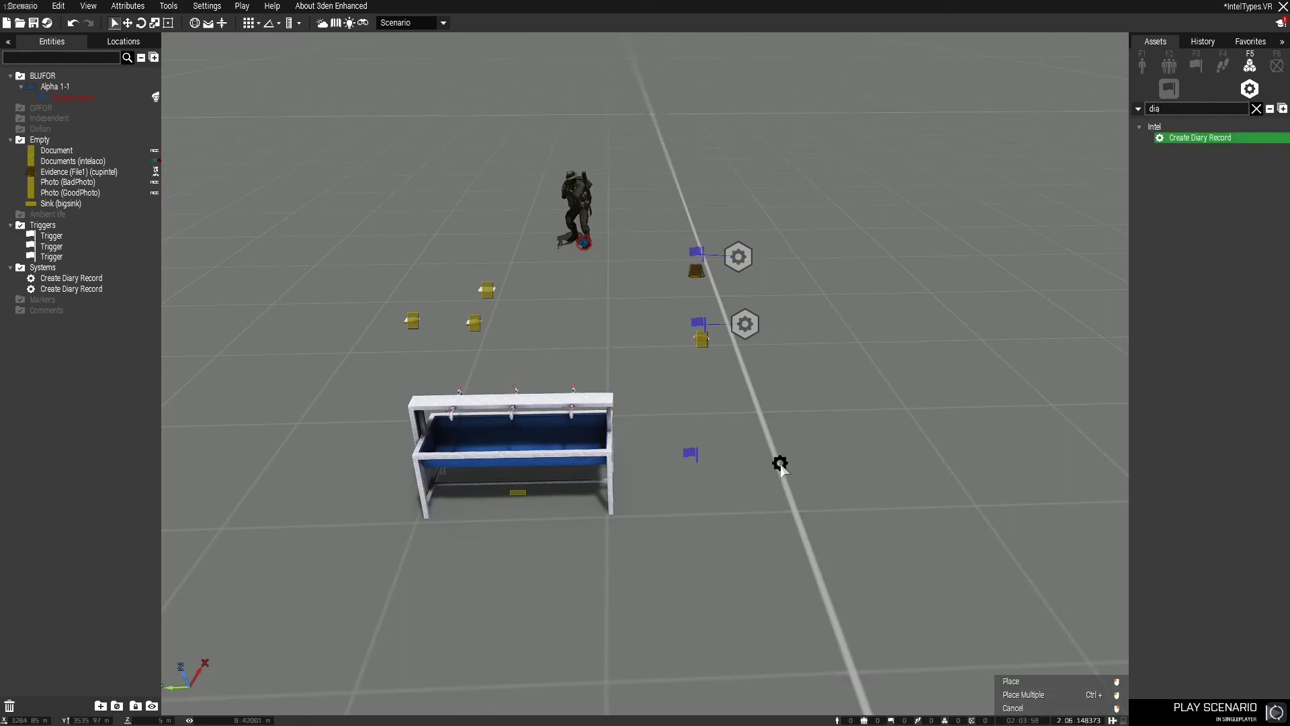
drag(1238, 109, 1121, 107)
text(task)
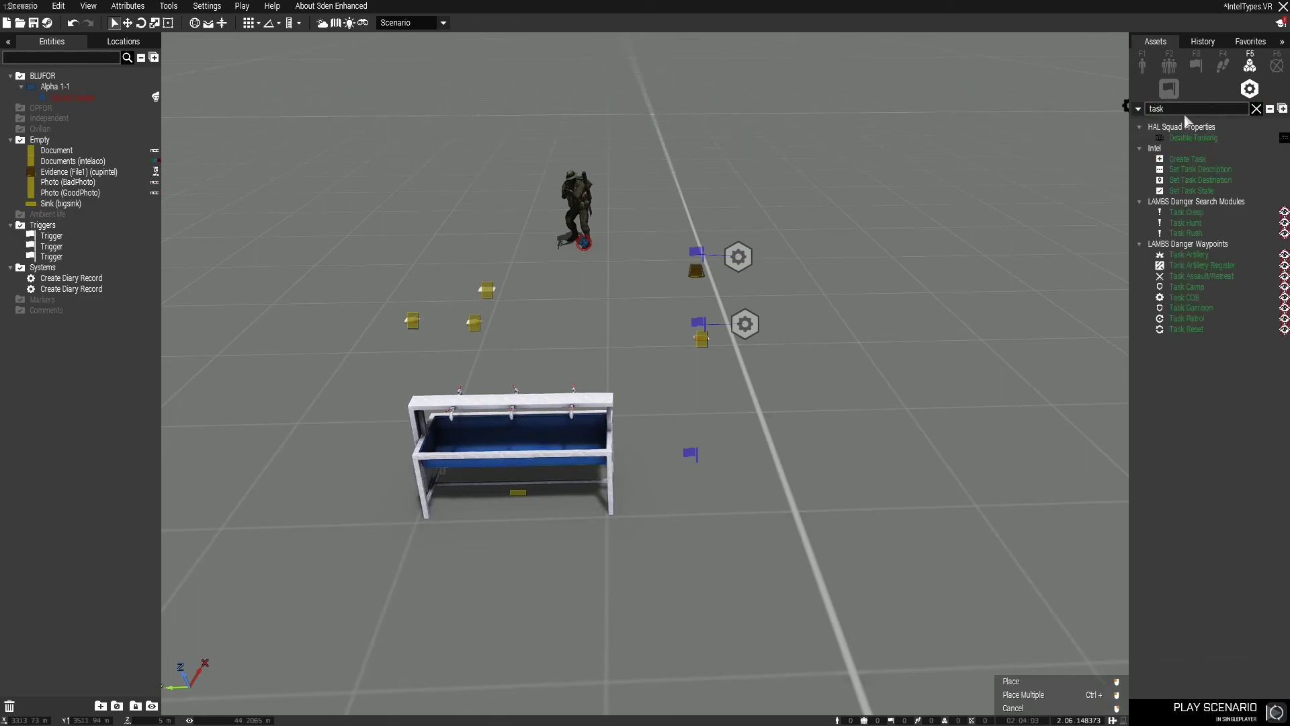
click(1187, 159)
click(770, 463)
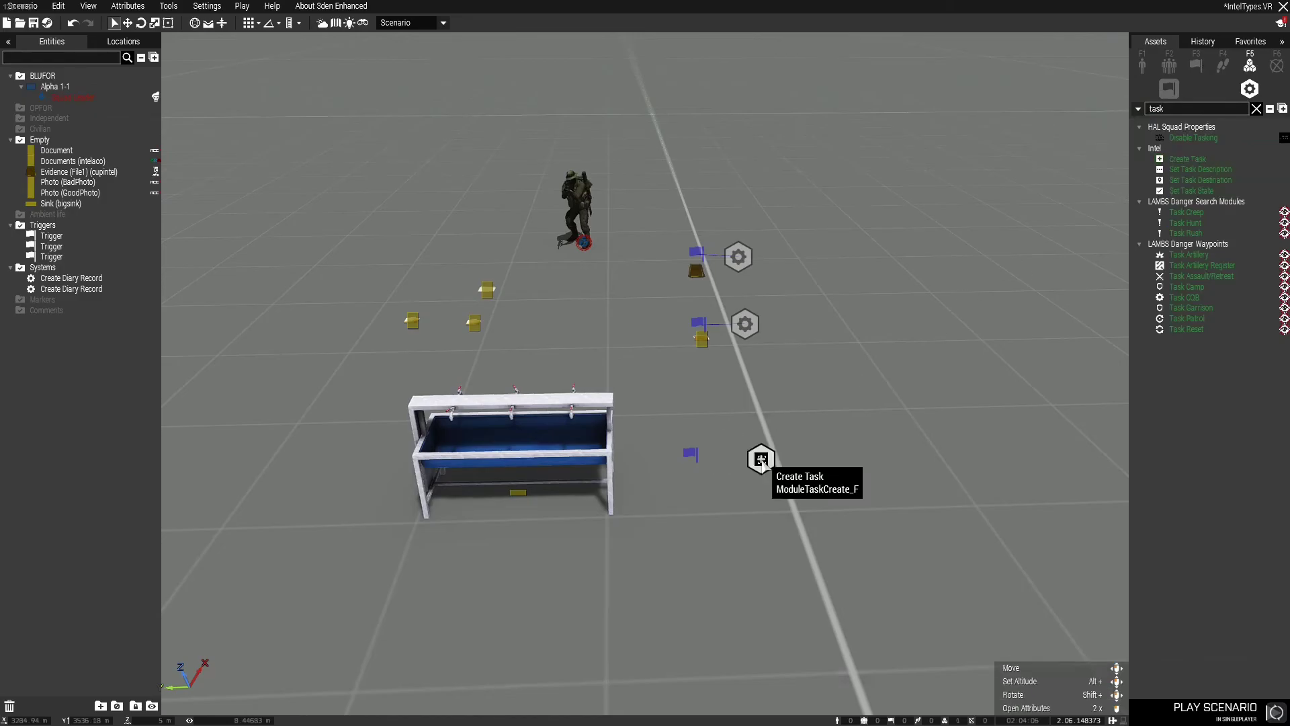
Synchronize the Create Task module with the trigger beside the sink
right_click(760, 457)
click(950, 430)
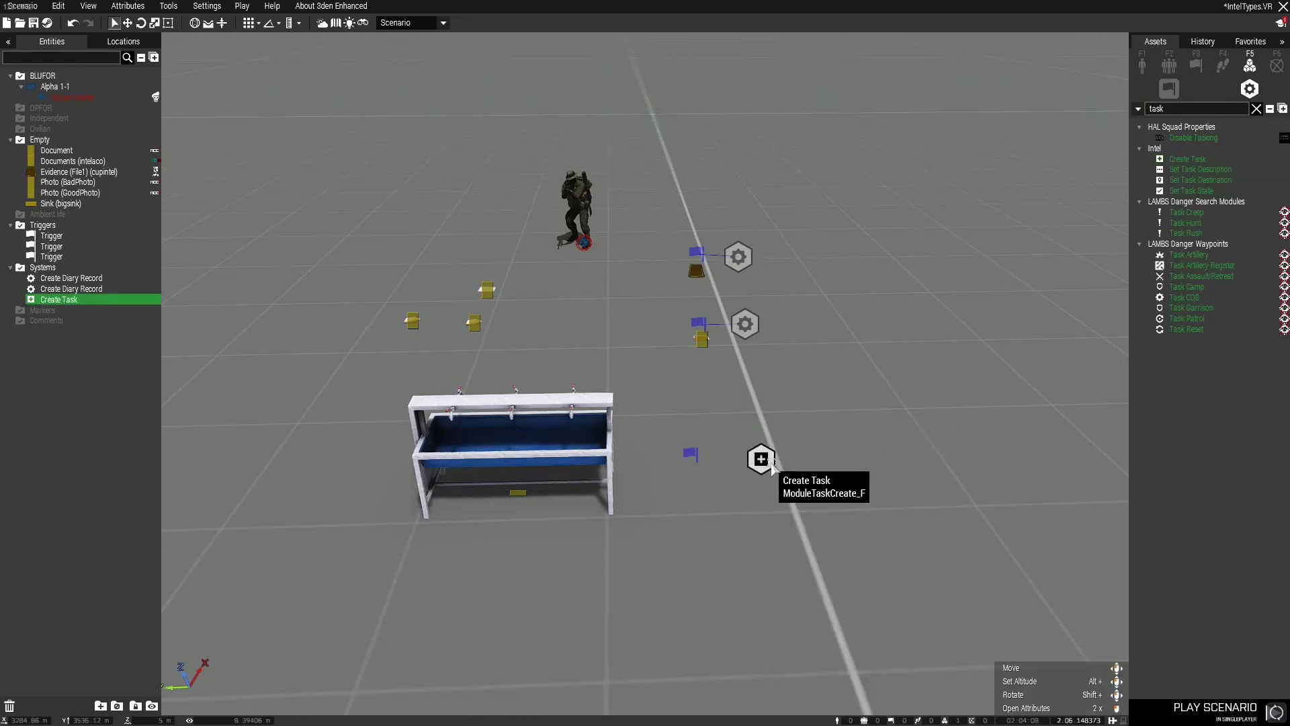
right_click(761, 459)
mouse_move(800, 431)
click(961, 433)
click(691, 454)
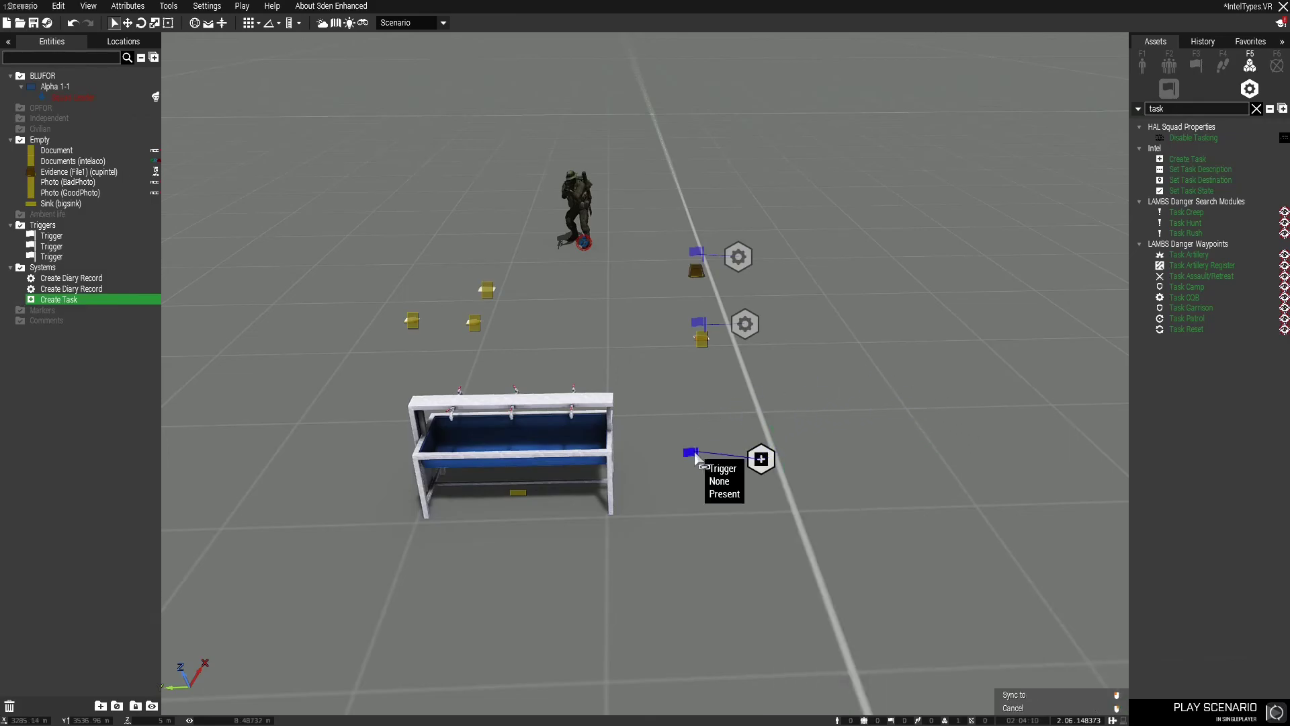
Open the Create Task module's attributes and set its owner to BLUFOR and its title to Escape
double_click(762, 460)
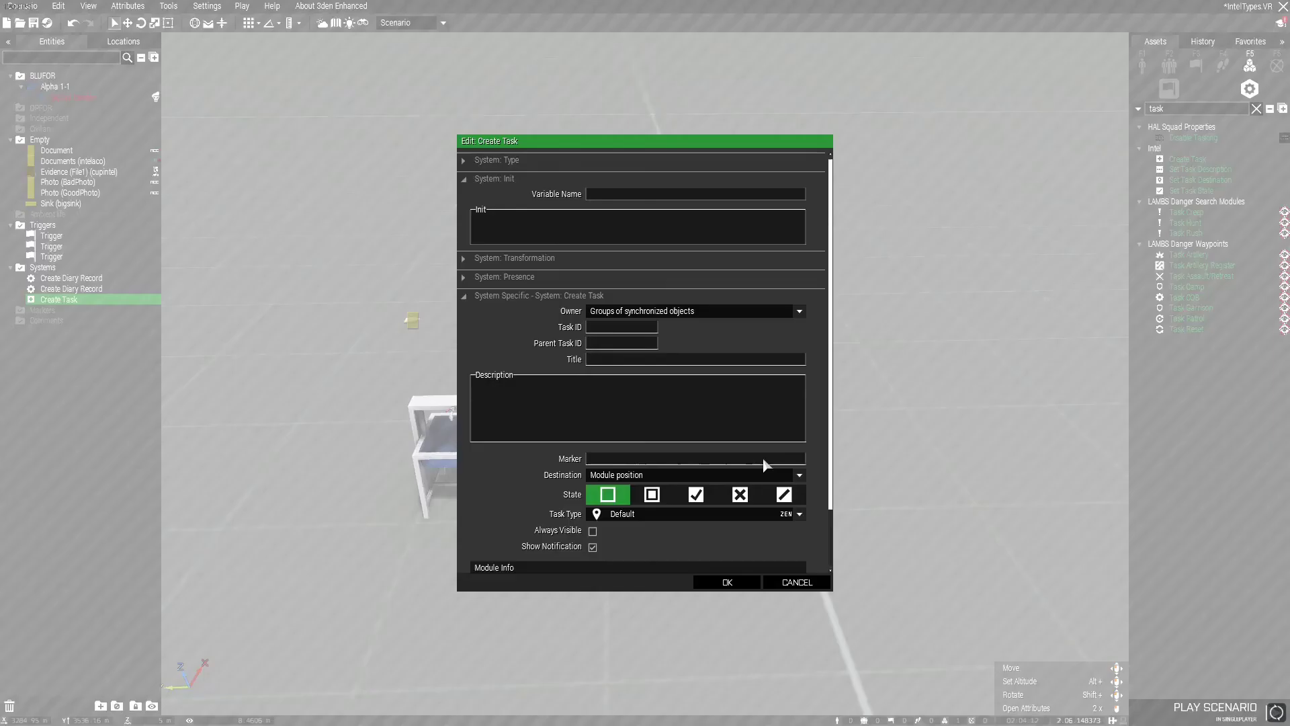
click(669, 316)
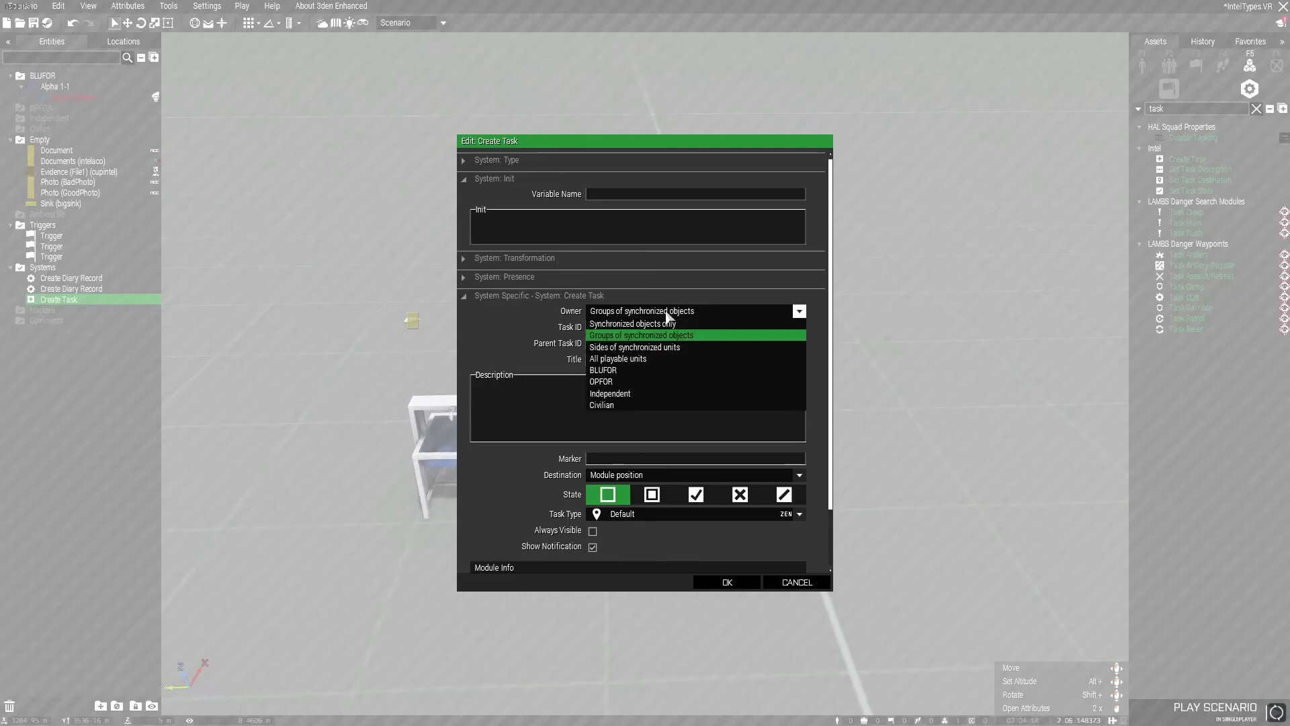
click(645, 370)
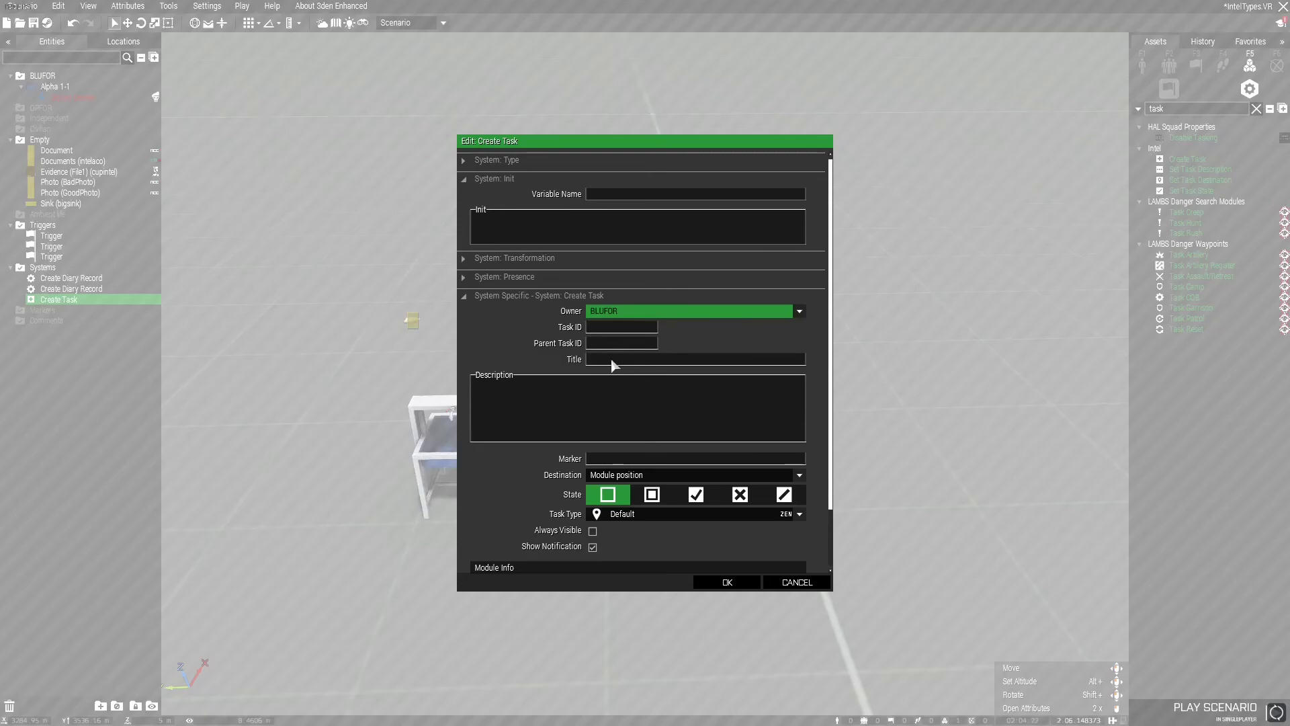
click(612, 361)
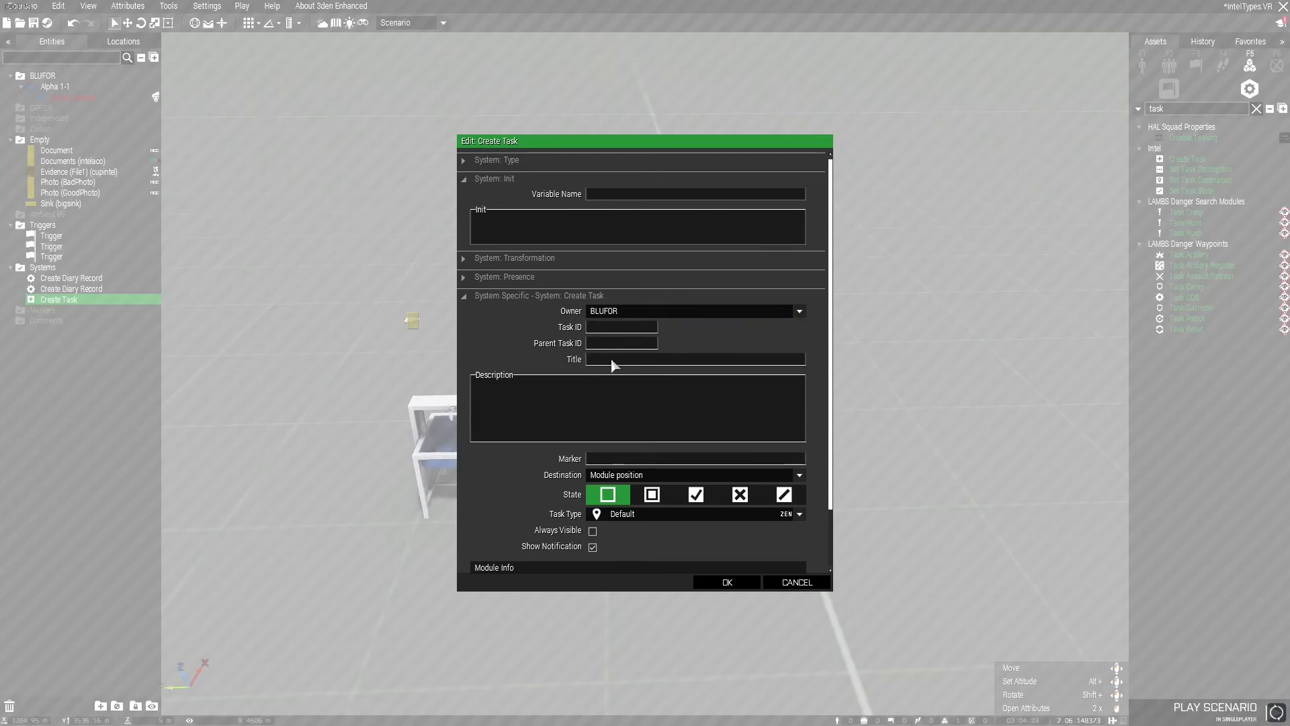
text(Es)
text(cape)
Enter the task description "Your comrad has caused chaos, escape now"
text(Your)
text( comrad)
text( has)
text( caus)
text(ed dhaos)
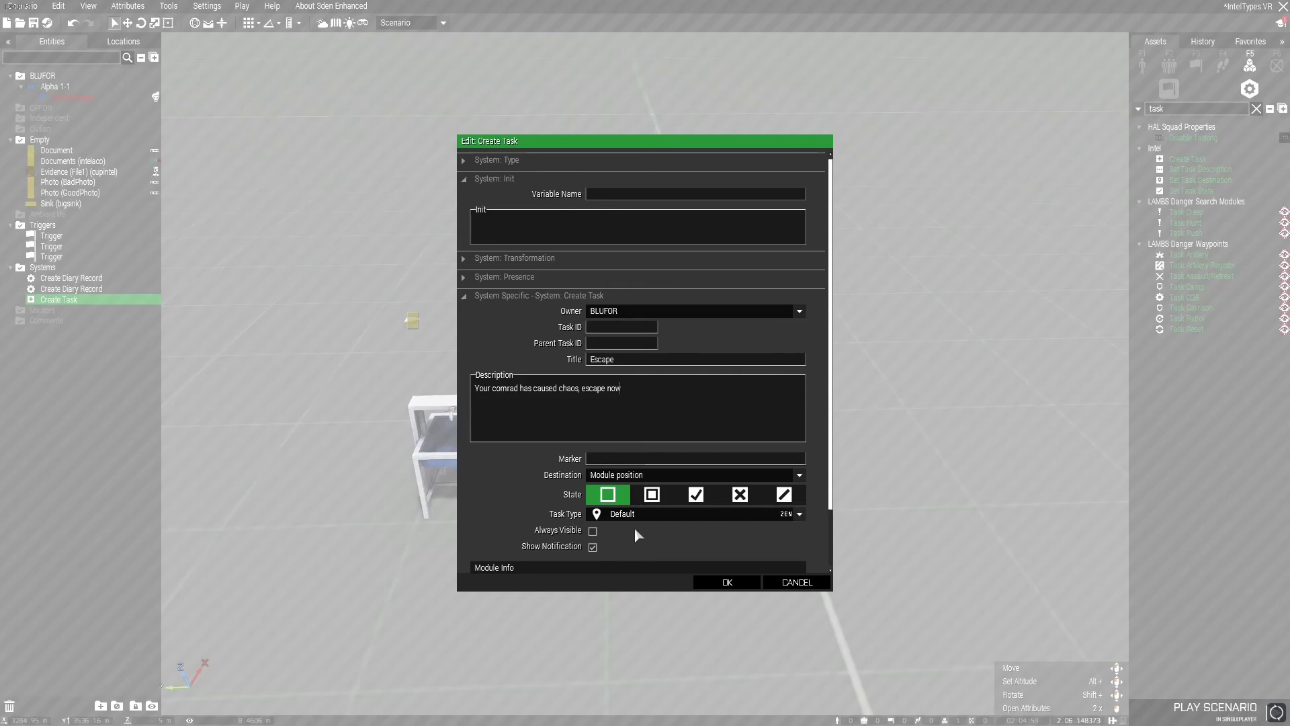
Set the task's state to Assigned and its type to Exit, and apply the module's attributes
click(649, 499)
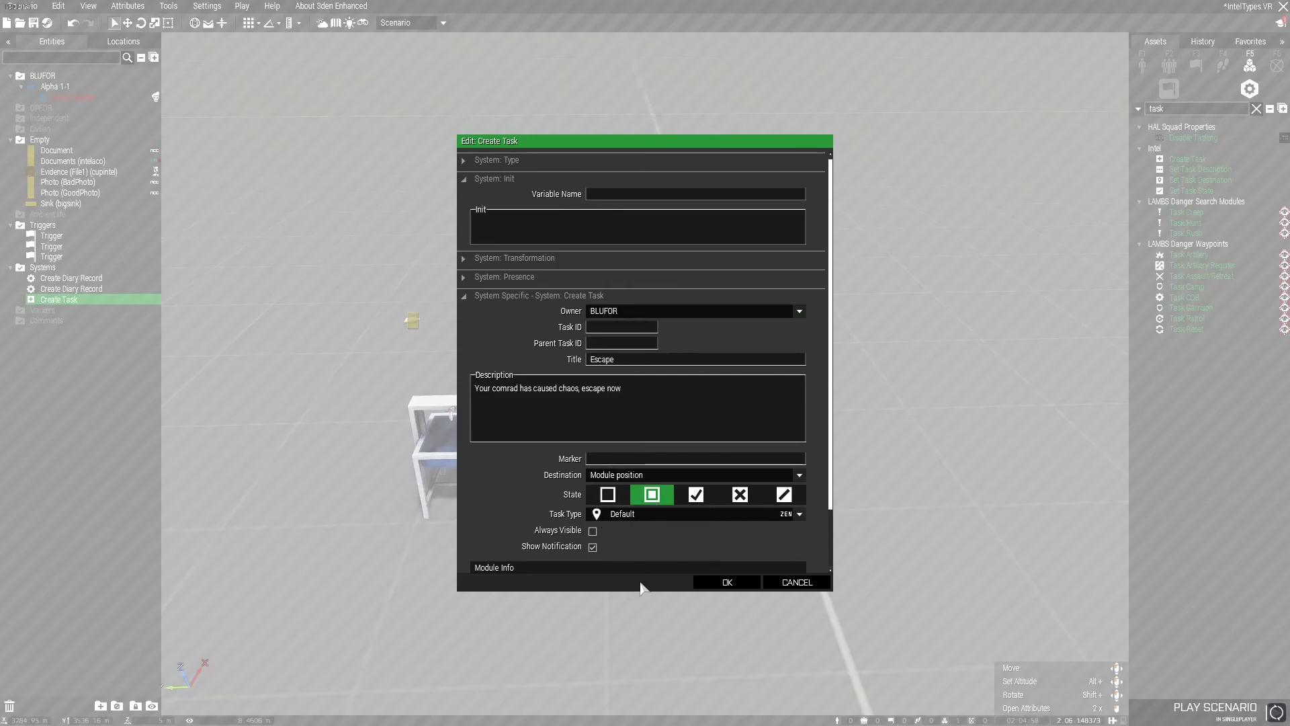
click(635, 516)
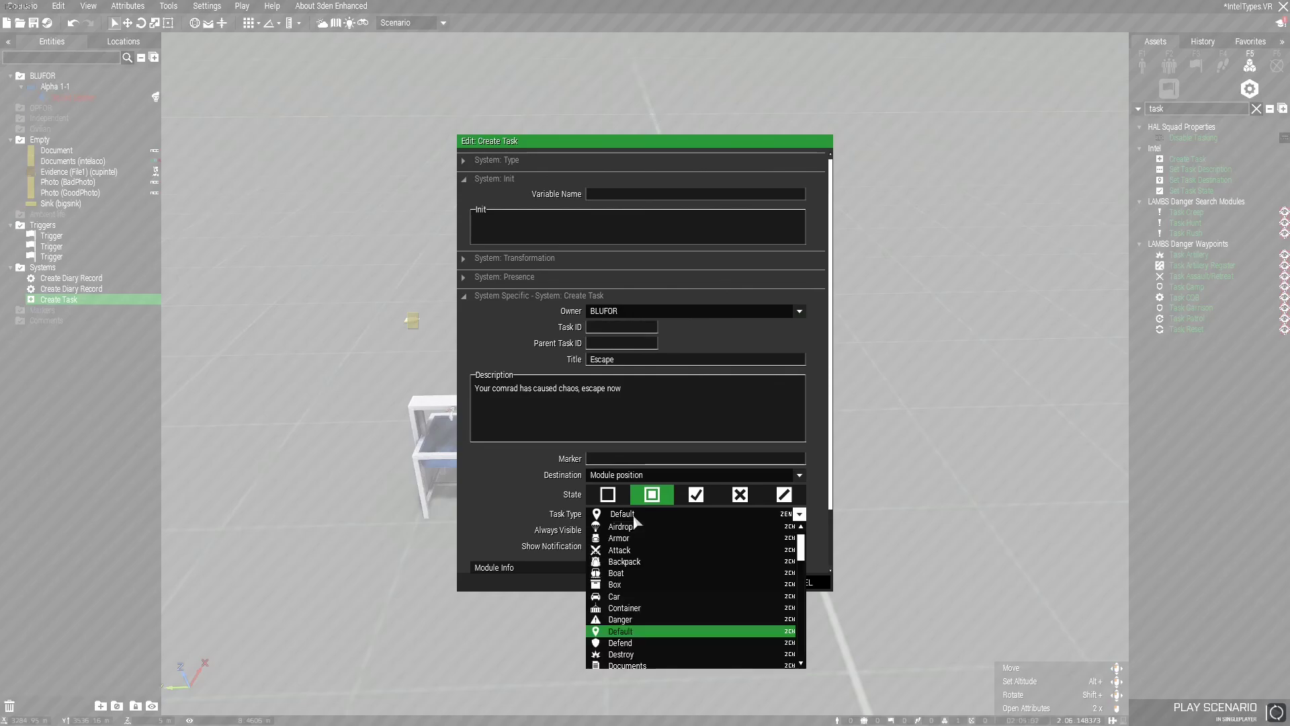
scroll(670, 624, down, 3)
scroll(671, 625, down, 2)
click(630, 630)
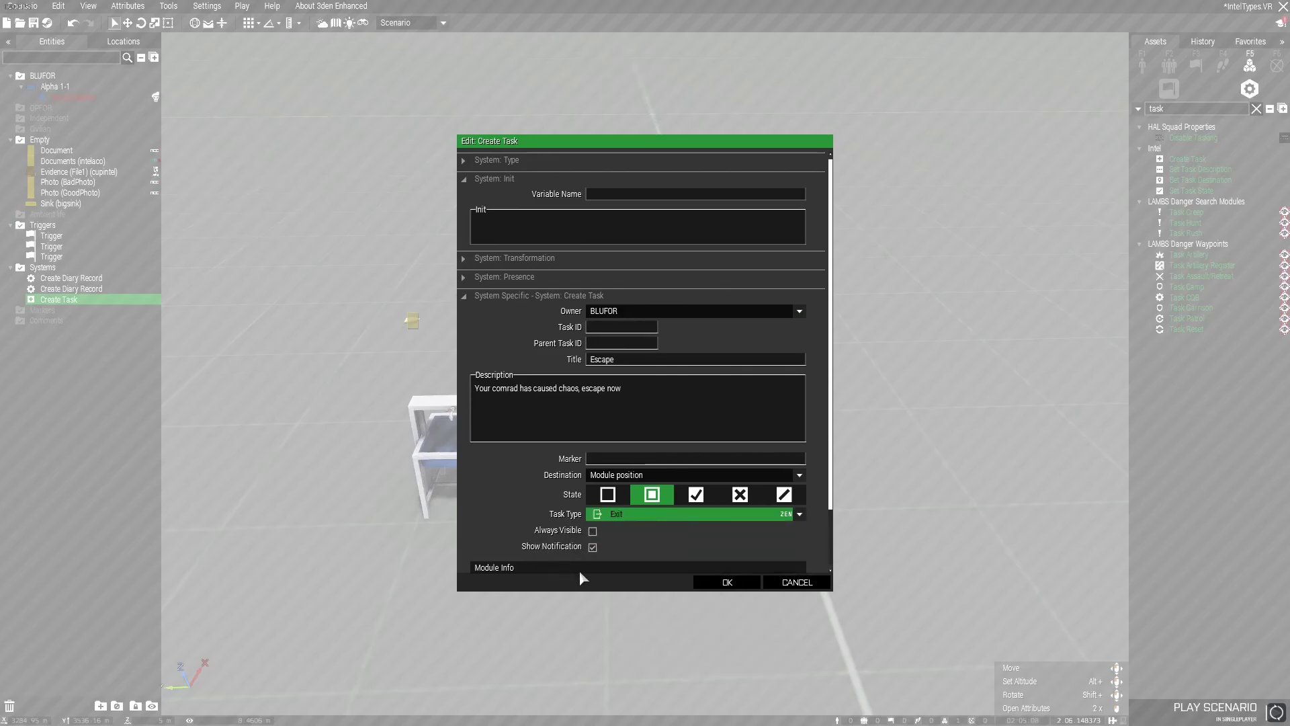
scroll(531, 558, down, 2)
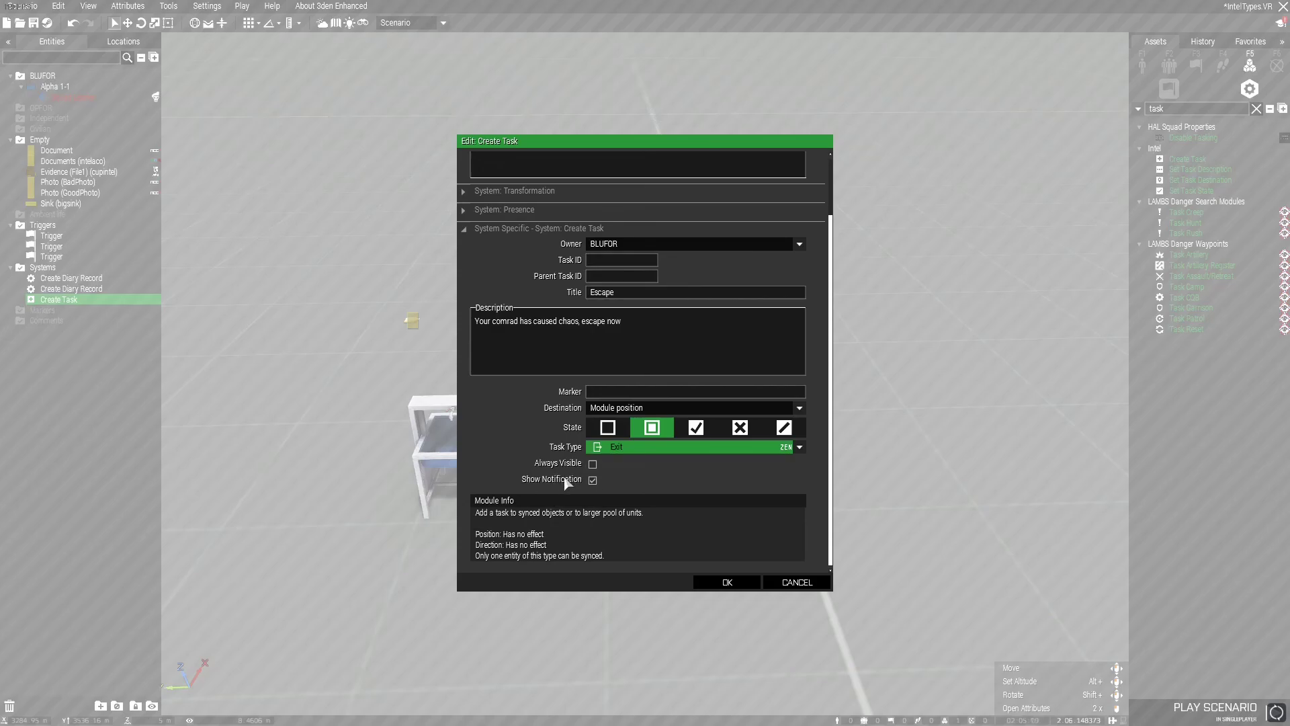
click(735, 583)
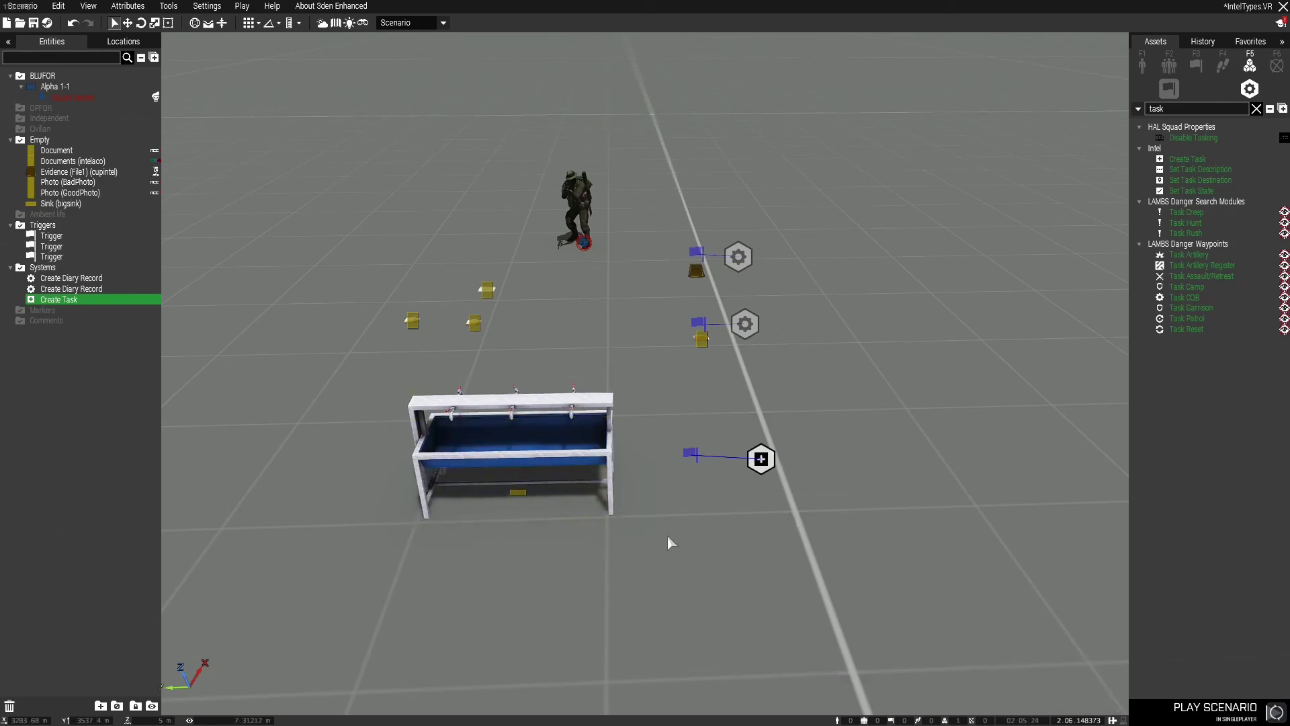
Save and play the scenario, and run the "Make the sink go POOF" action at the sink
key(ctrl+s)
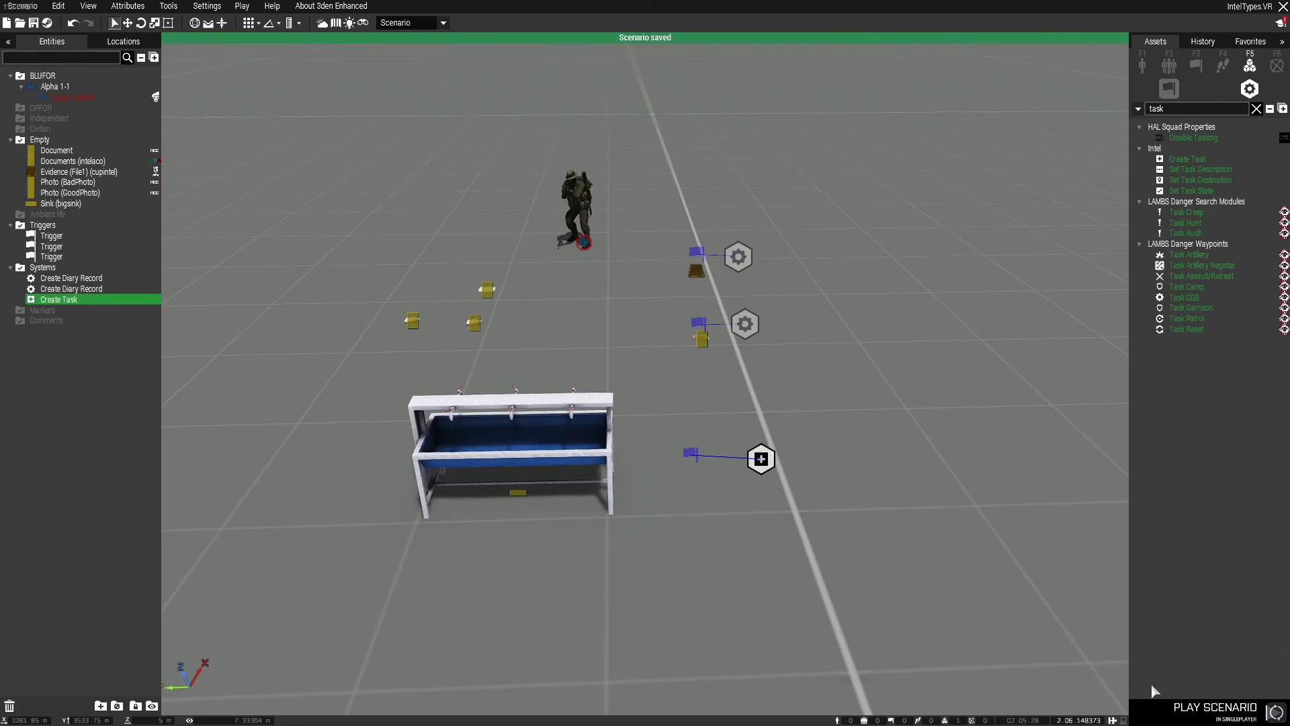
click(1209, 709)
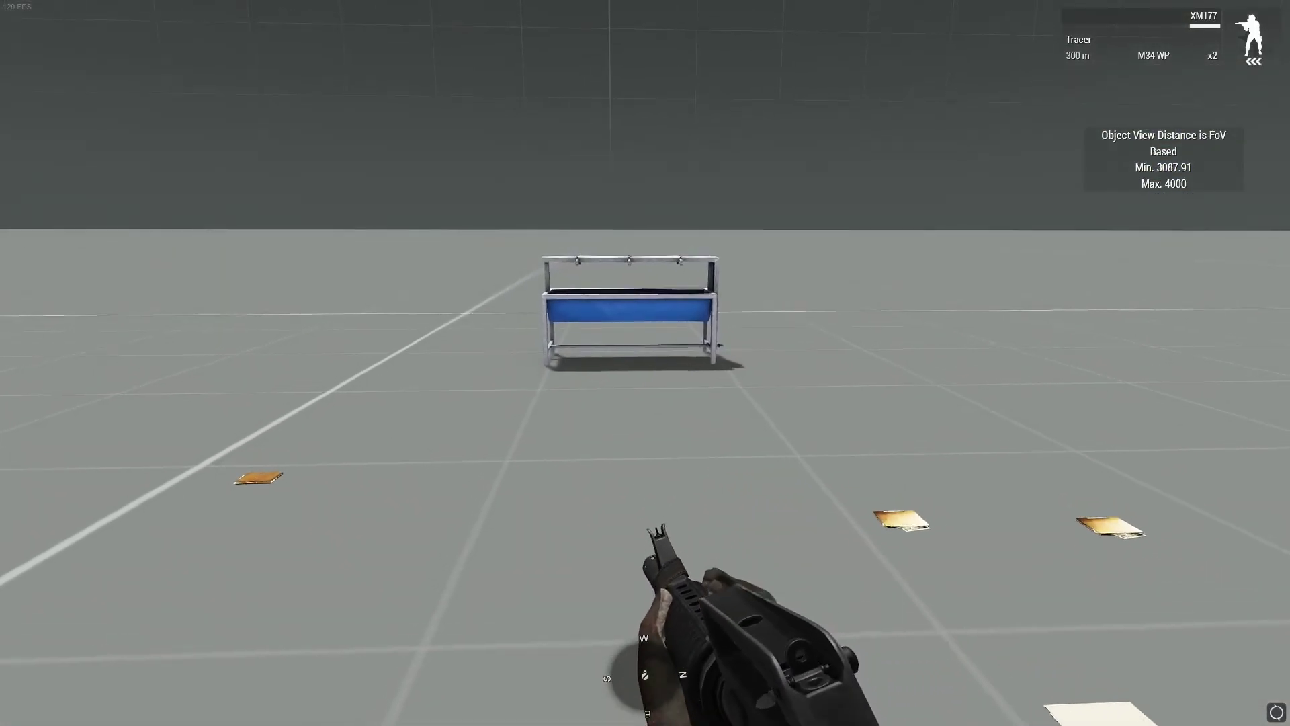
key(w)
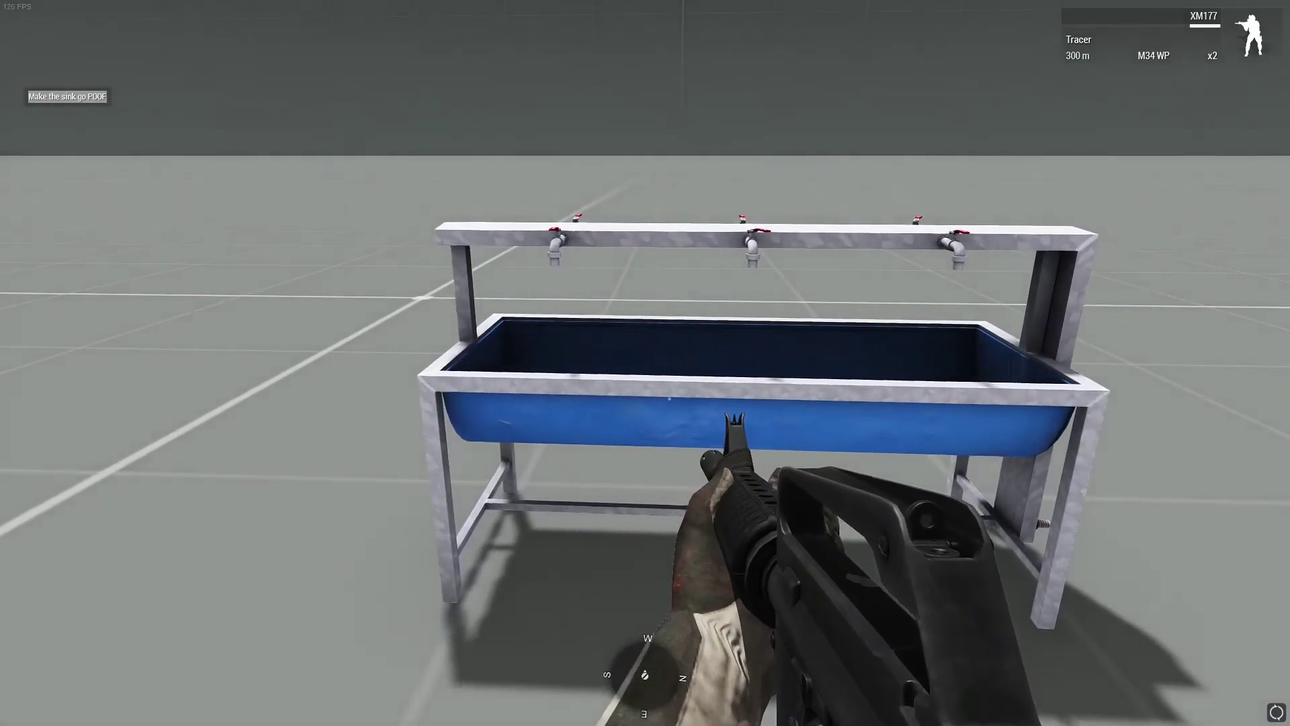
key(space)
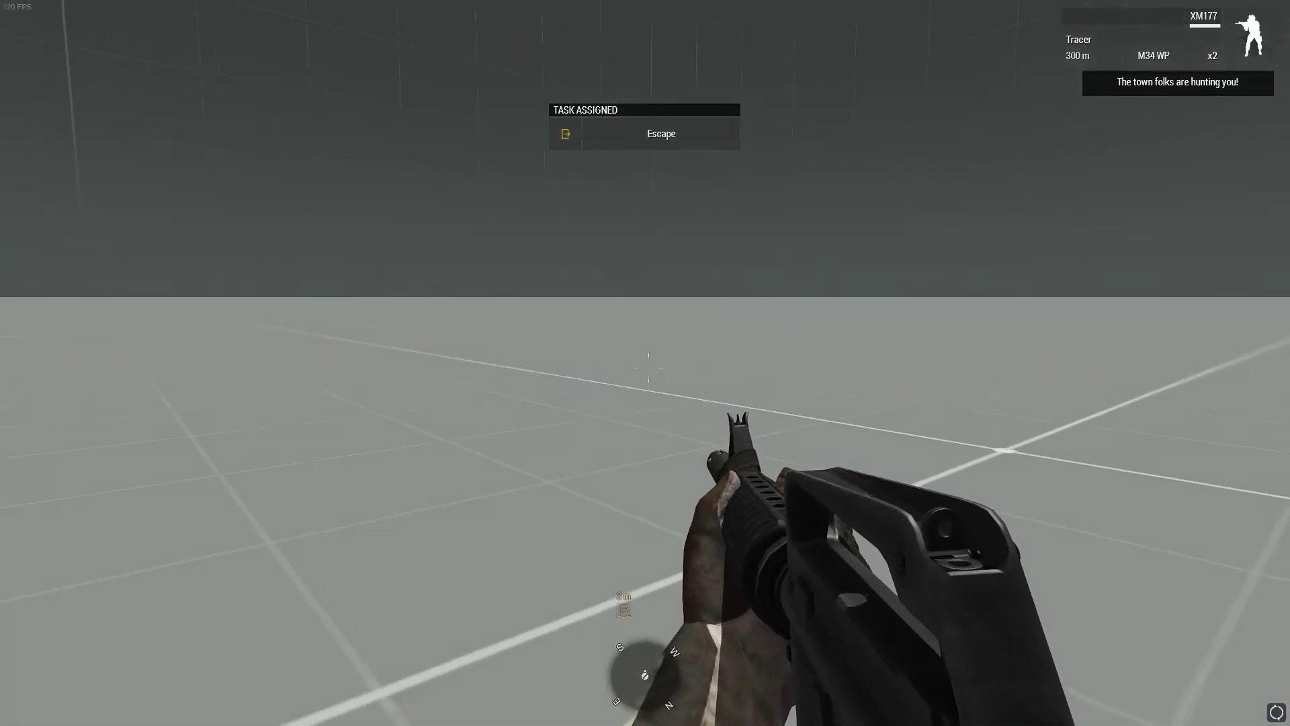
Run away from the sink's spot, pause the preview and return to the Eden Editor
key(shift+w)
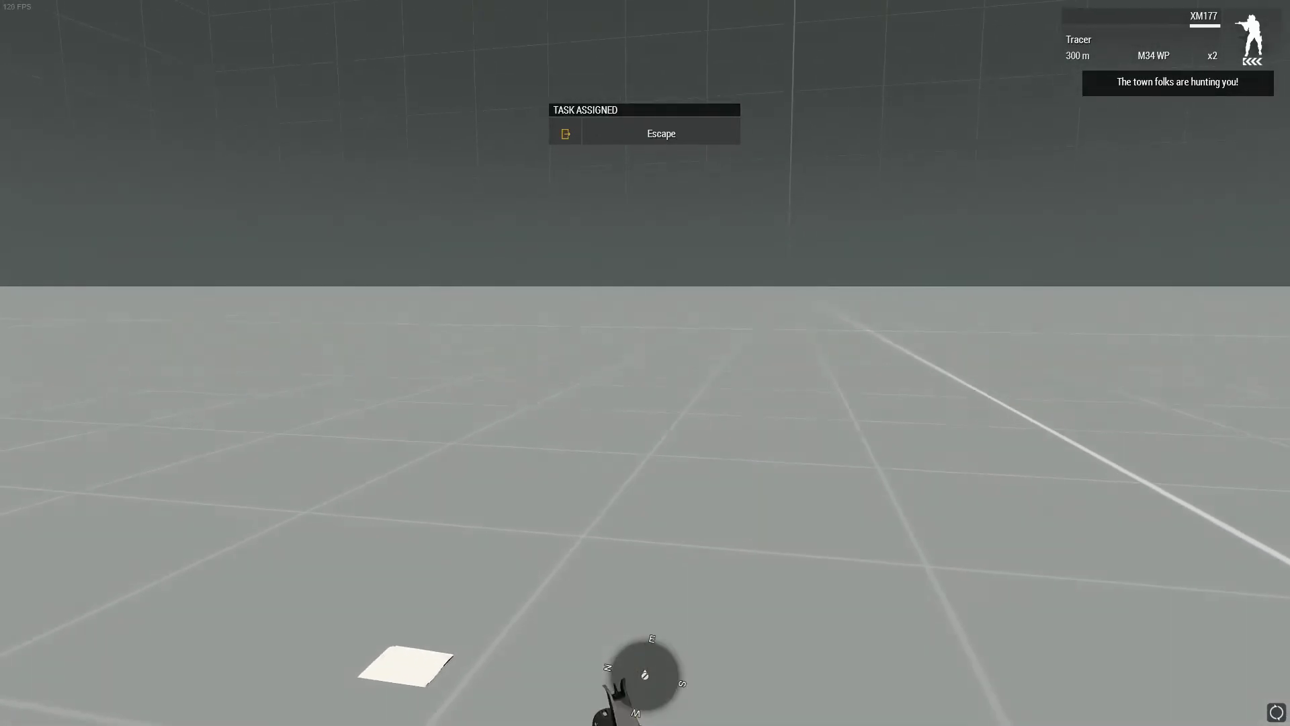
key(Escape)
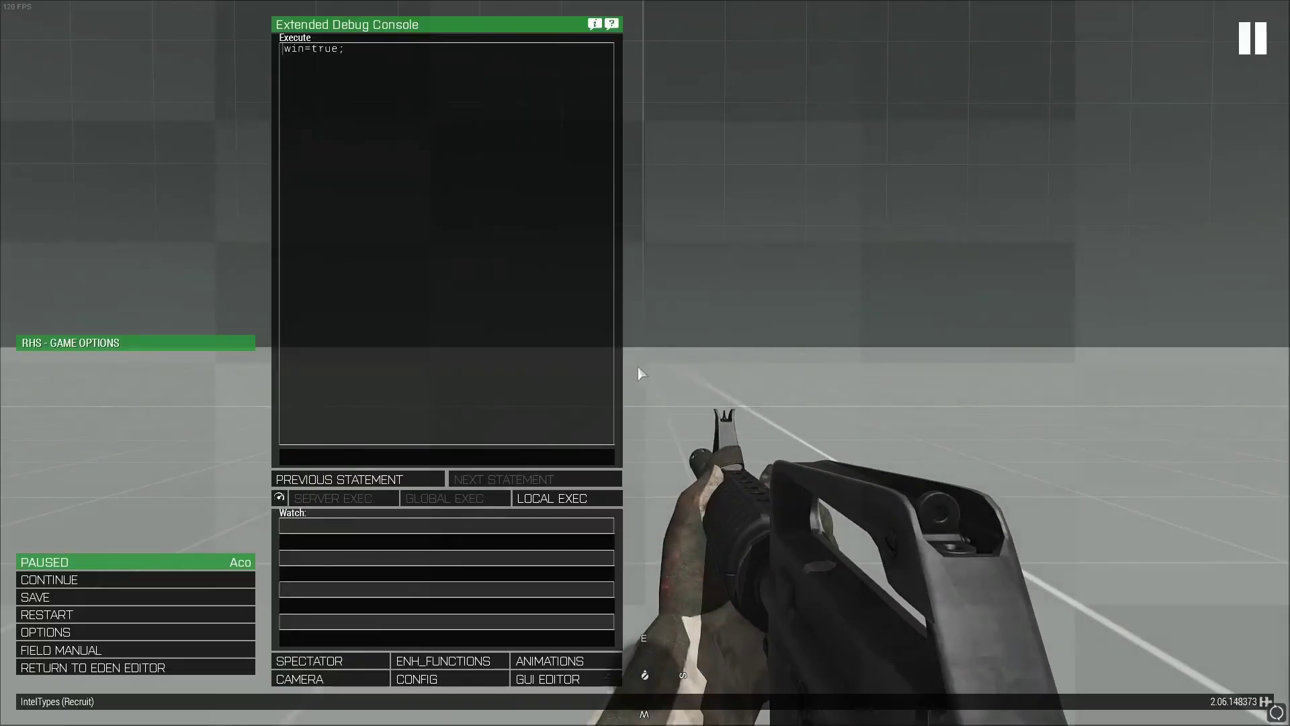
click(159, 667)
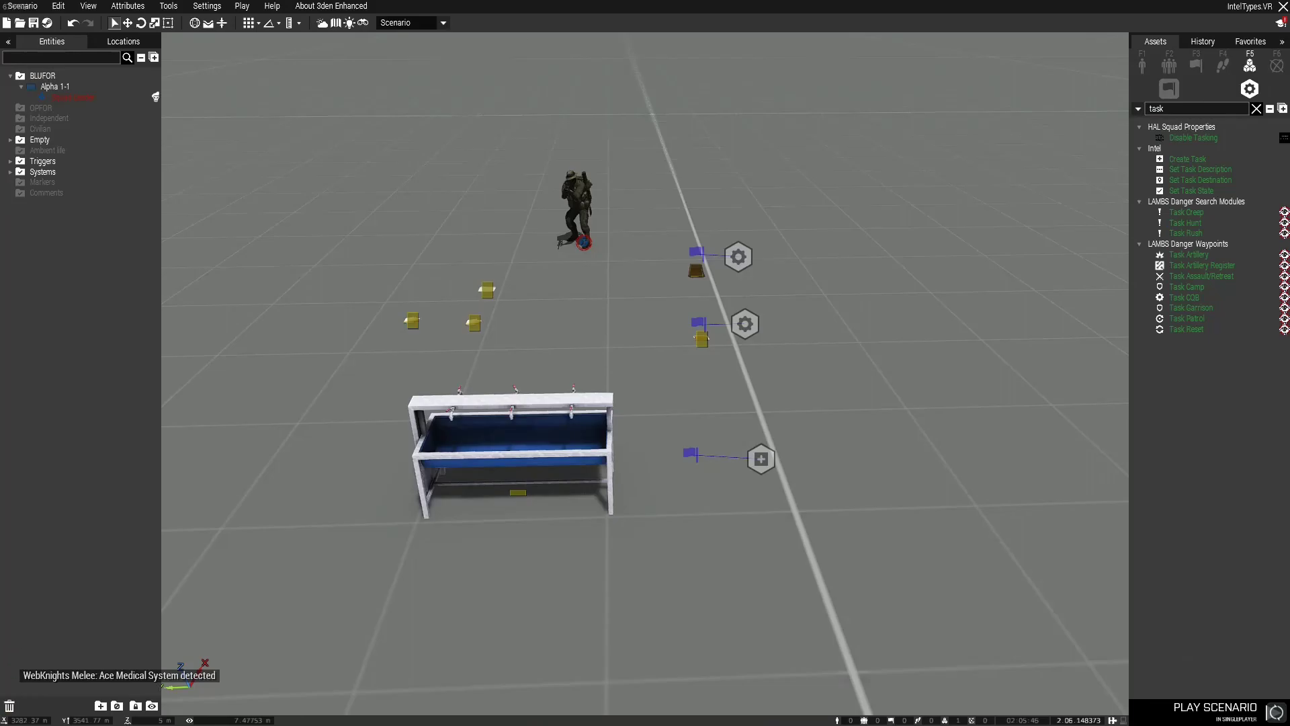